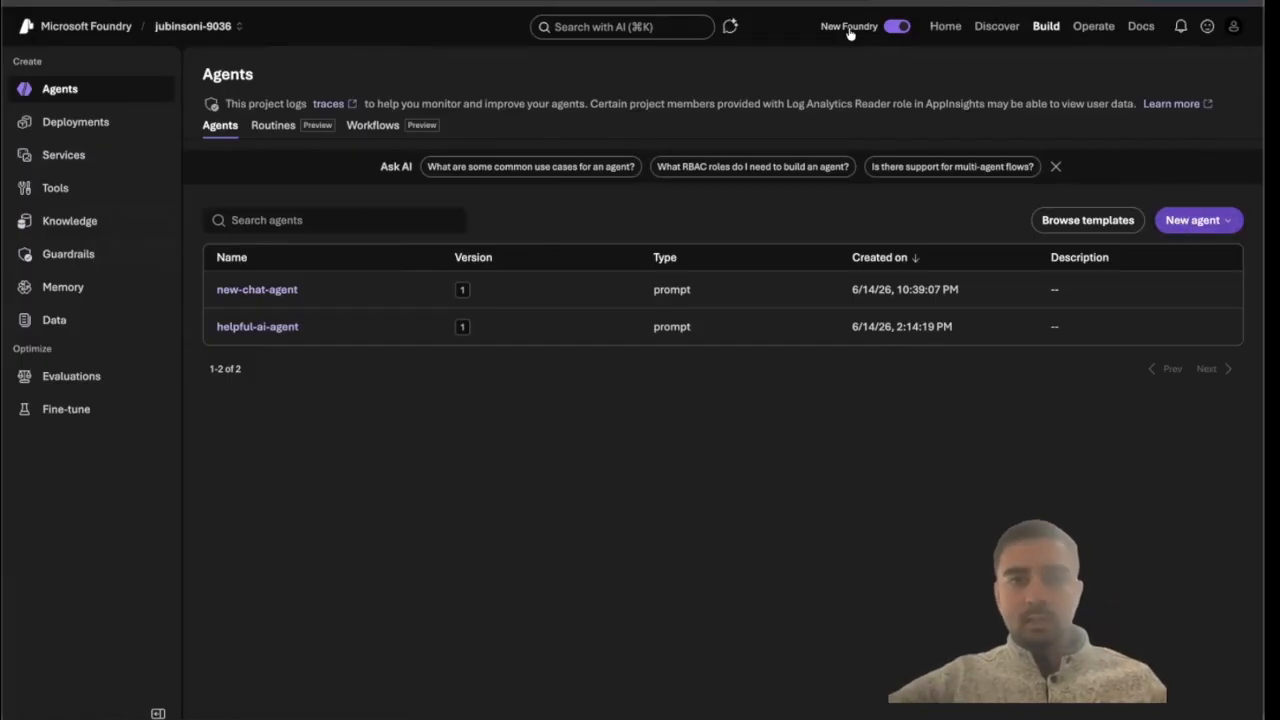
Build a new agent named geography-agent and create it, opening it in the playground.
{"action": "left_click", "coordinate": [1206, 222]}
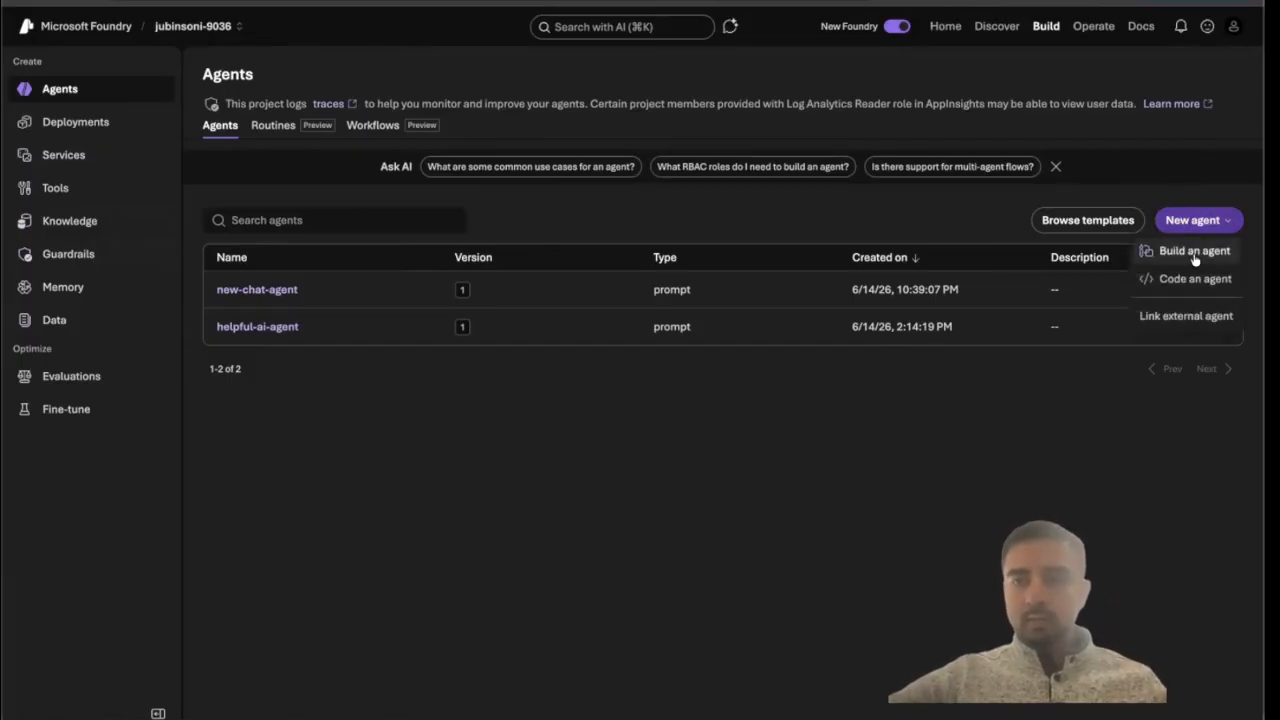
{"action": "left_click", "coordinate": [1195, 252]}
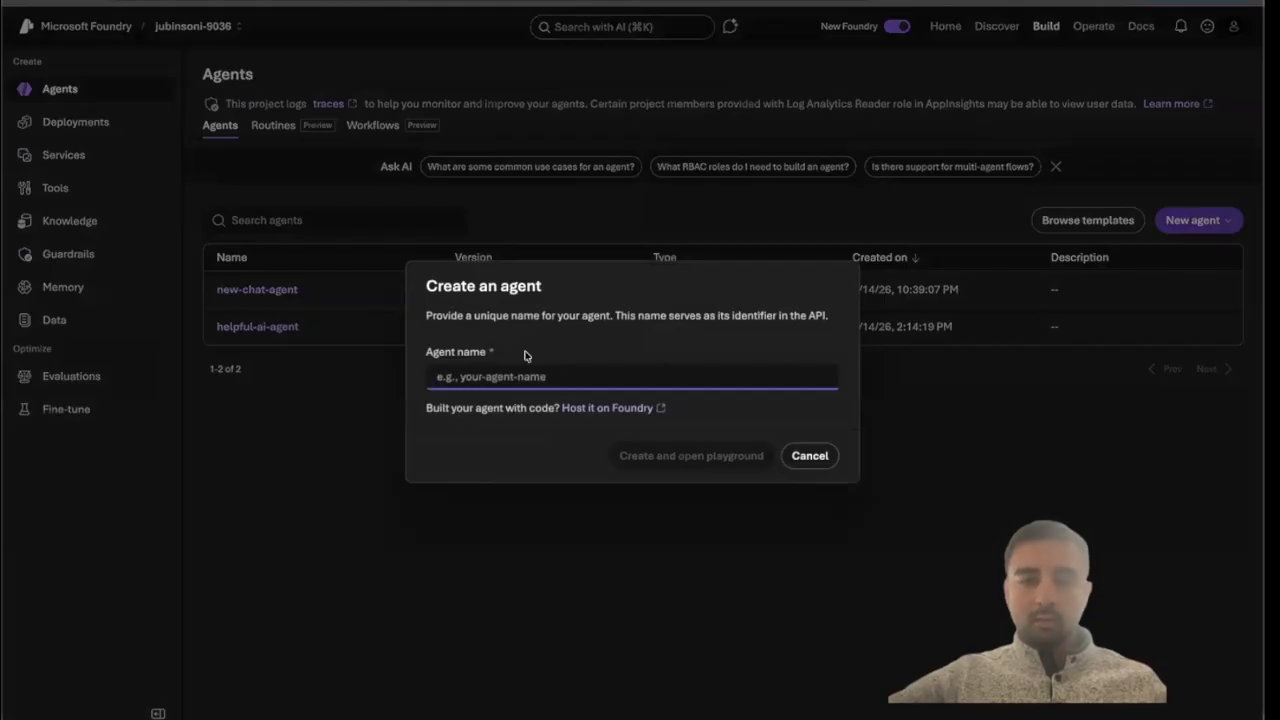
{"action": "type", "text": "eo"}
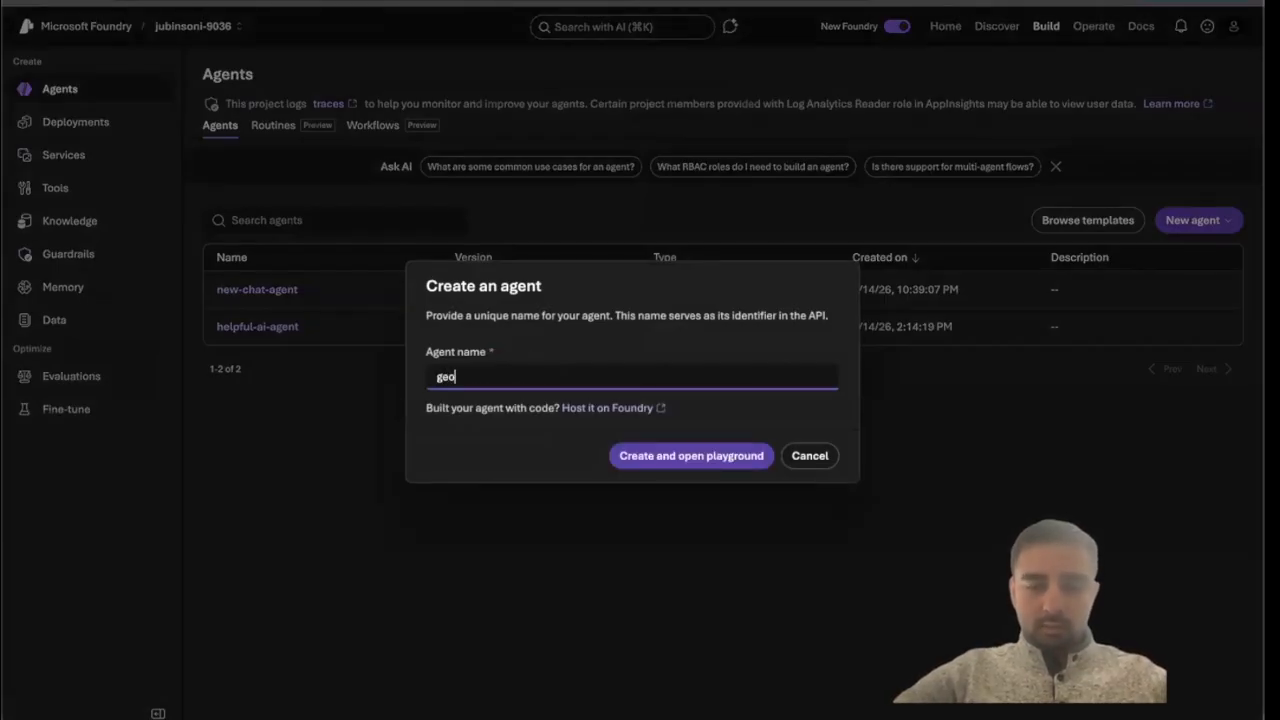
{"action": "type", "text": "eography"}
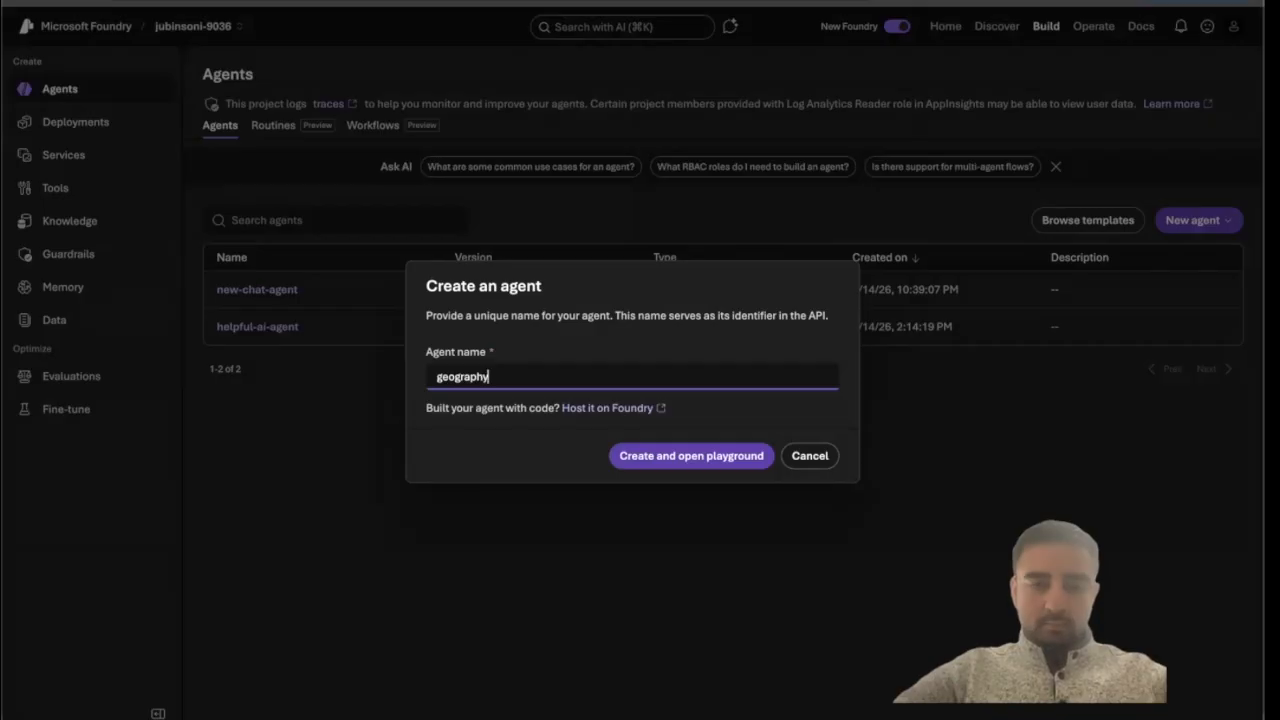
{"action": "type", "text": "-agent"}
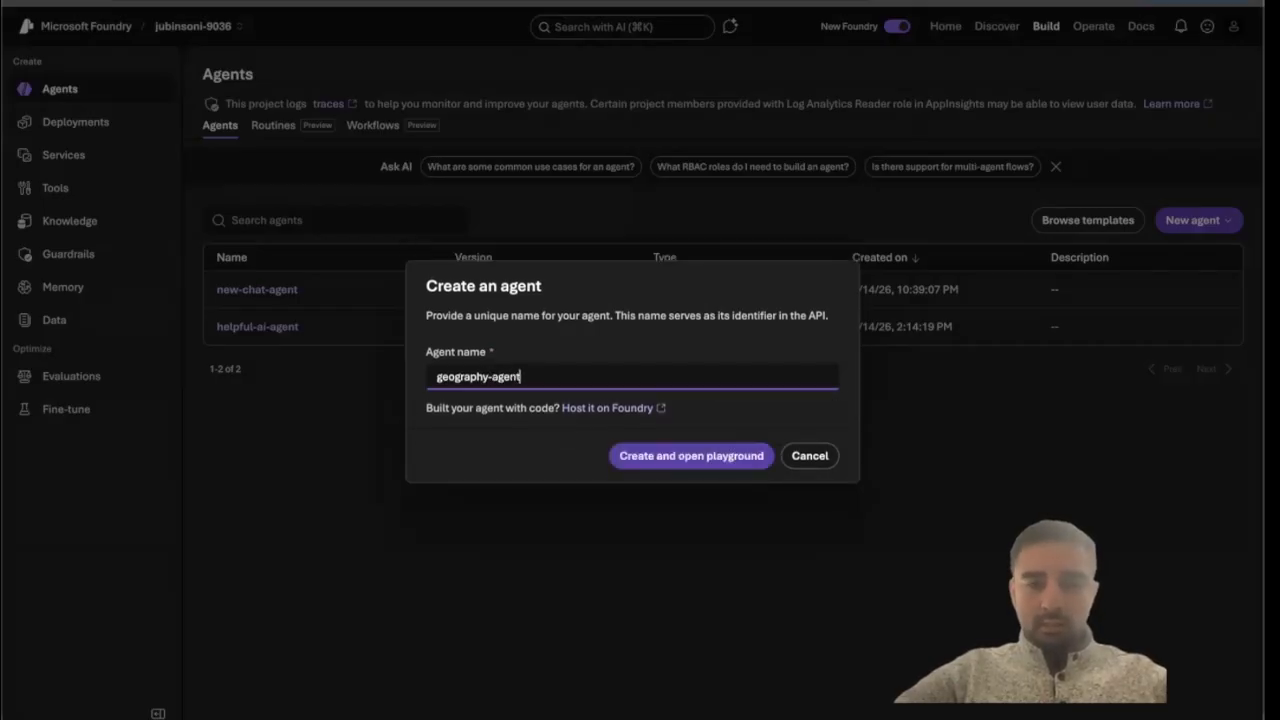
{"action": "left_click", "coordinate": [679, 458]}
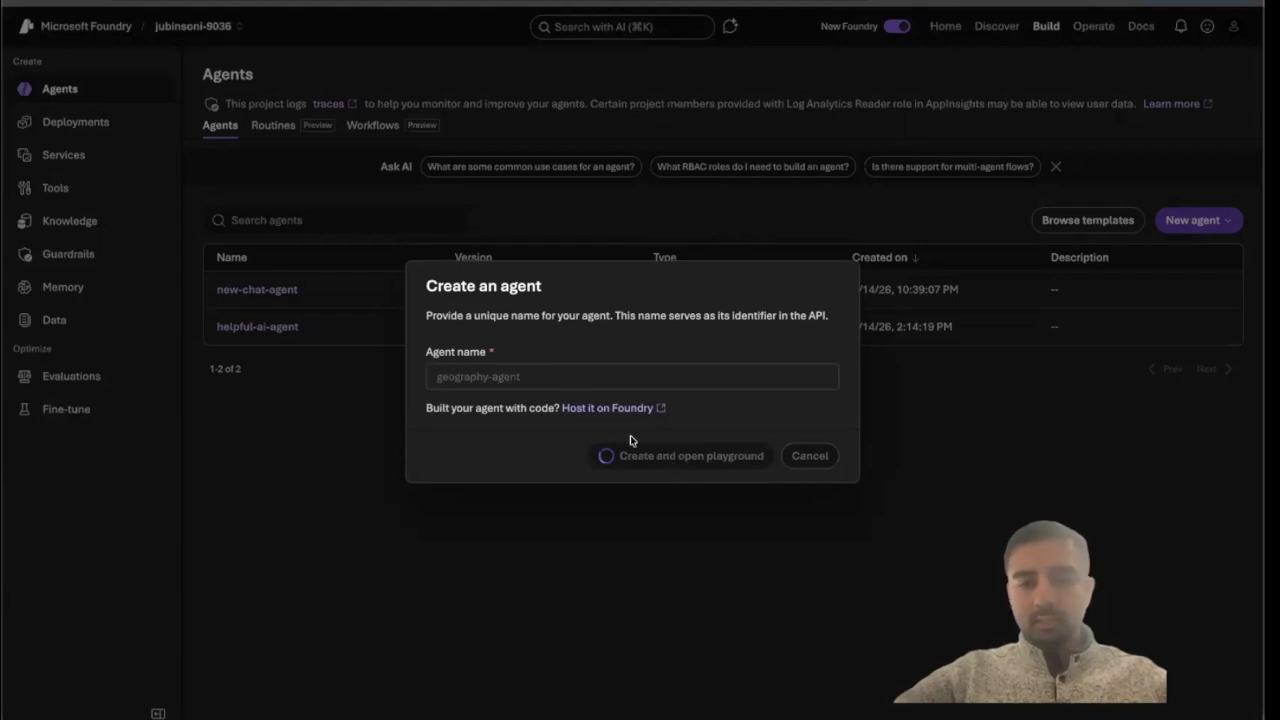
Open the 'Host it on Foundry' link in a new tab and read the hosted agents overview.
{"action": "right_click", "coordinate": [627, 410]}
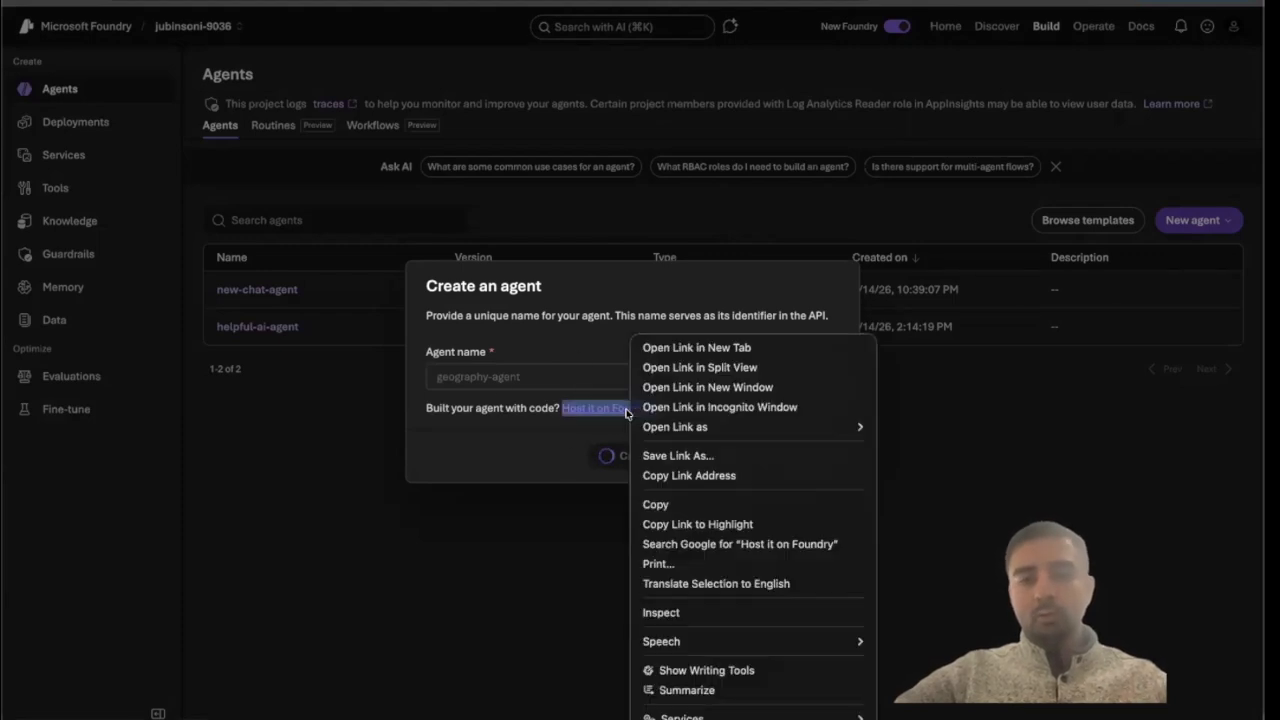
{"action": "left_click", "coordinate": [672, 342]}
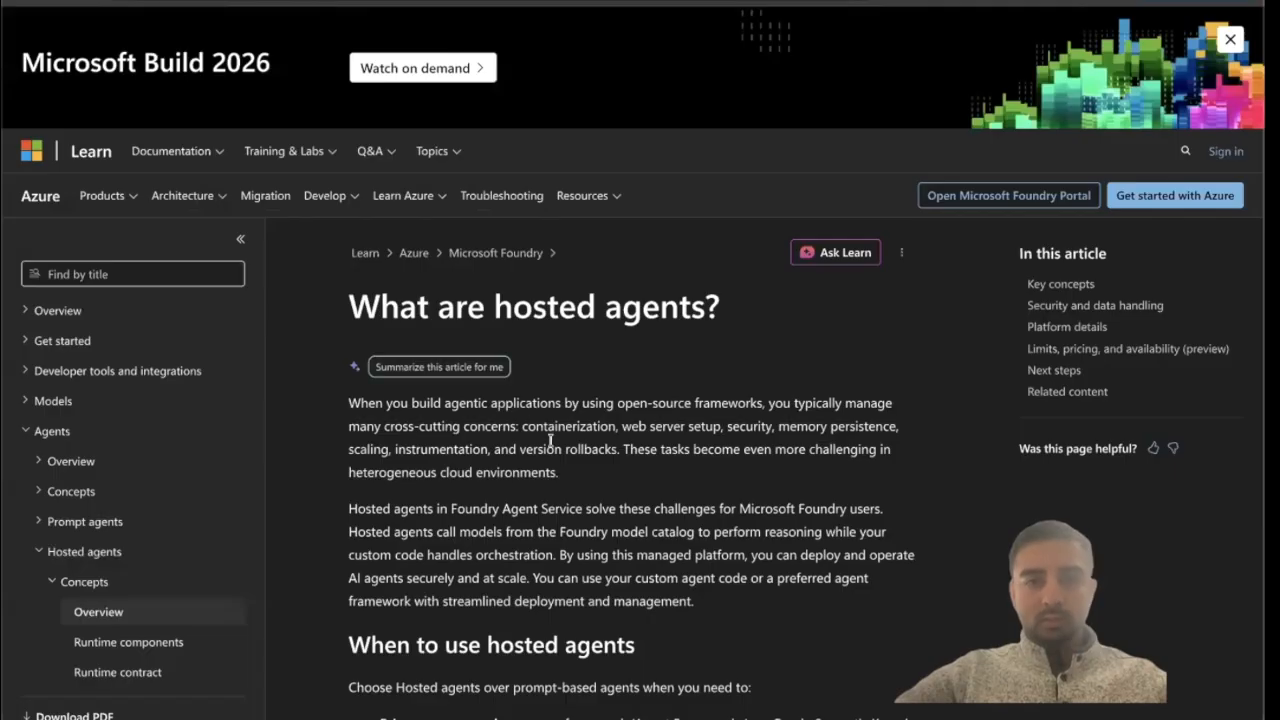
{"action": "scroll", "coordinate": [550, 440], "scroll_direction": "down", "scroll_amount": 2}
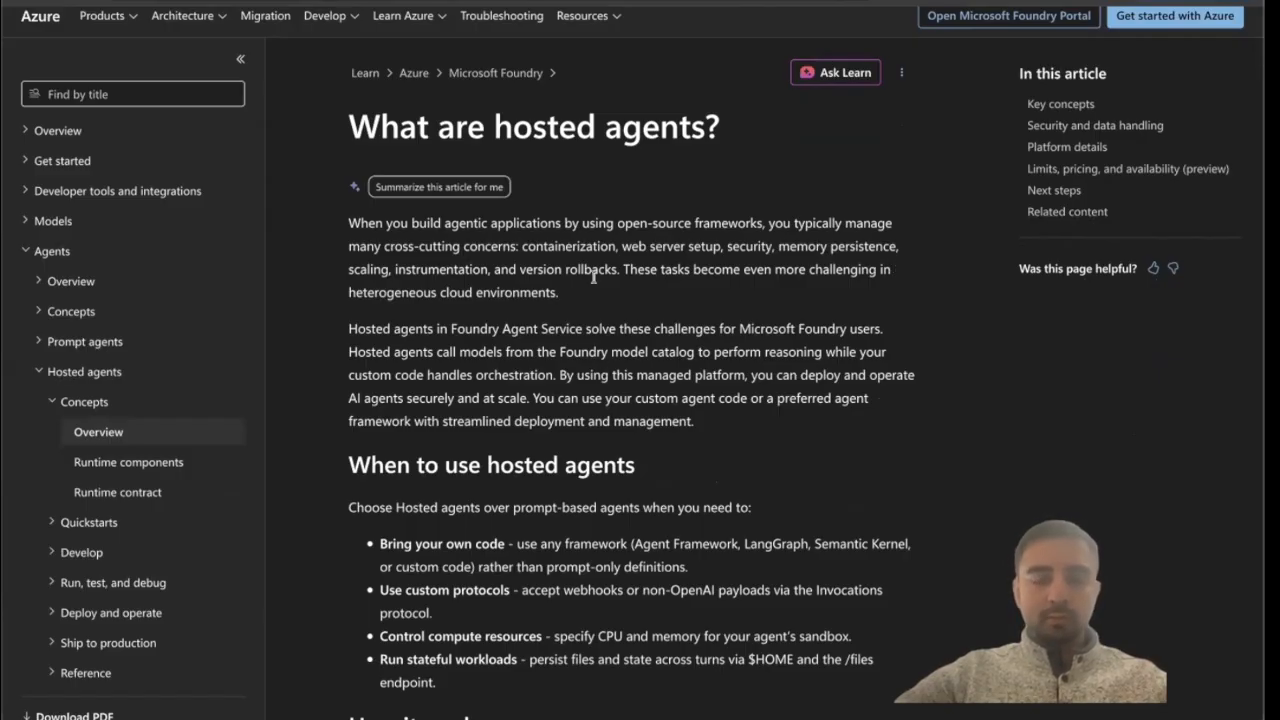
{"action": "scroll", "coordinate": [511, 303], "scroll_direction": "down", "scroll_amount": 1}
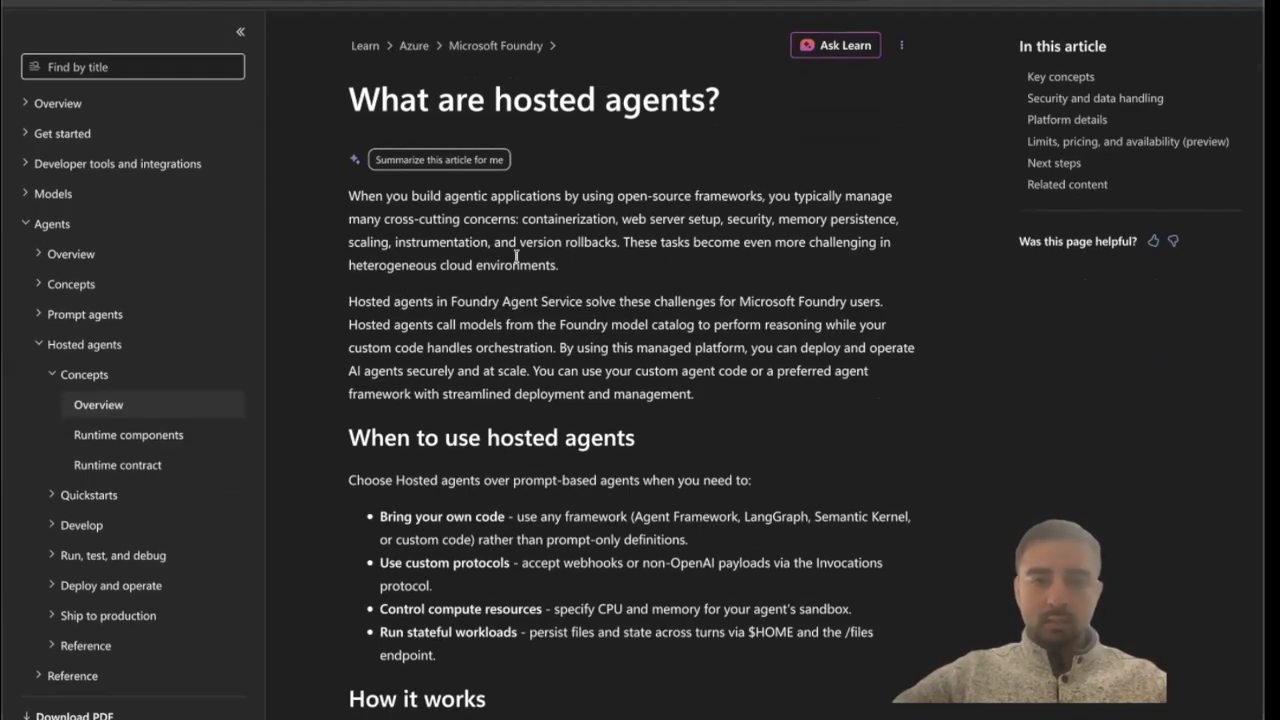
{"action": "scroll", "coordinate": [516, 256], "scroll_direction": "down", "scroll_amount": 2}
{"action": "scroll", "coordinate": [516, 260], "scroll_direction": "down", "scroll_amount": 1}
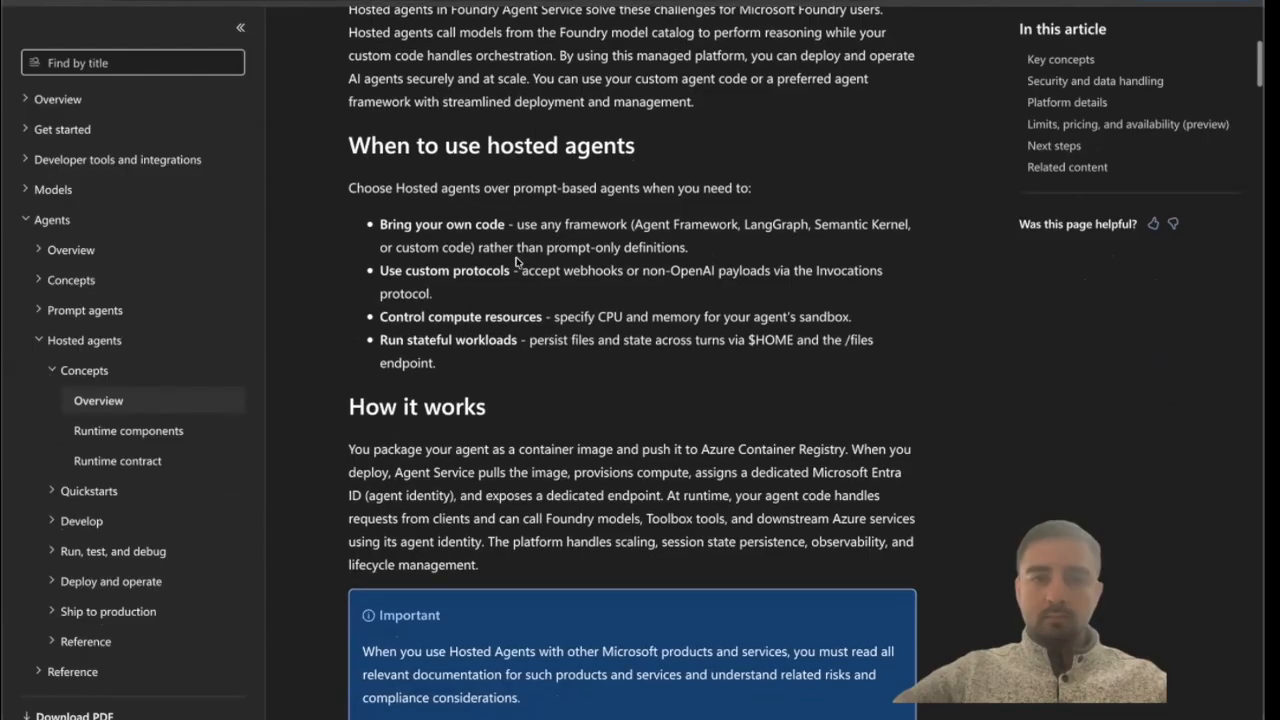
{"action": "scroll", "coordinate": [516, 261], "scroll_direction": "down", "scroll_amount": 15}
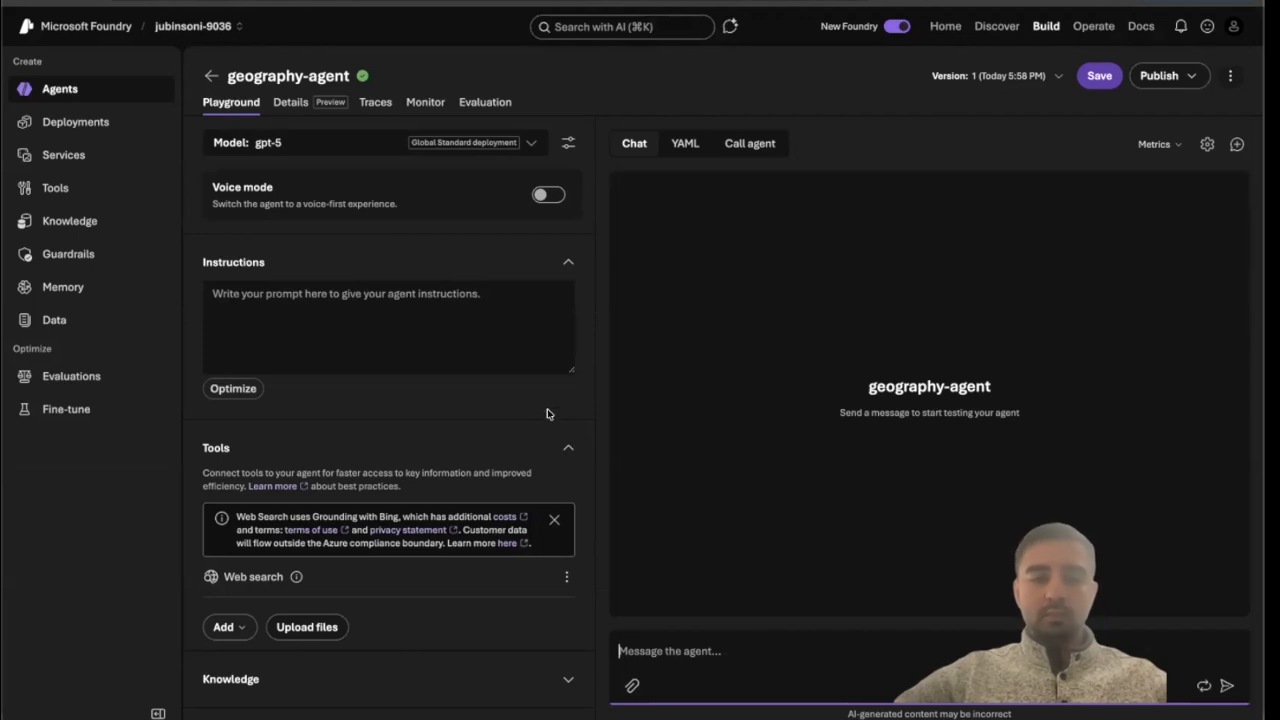
Remove the Web search tool from the agent's tools.
{"action": "left_click", "coordinate": [566, 577]}
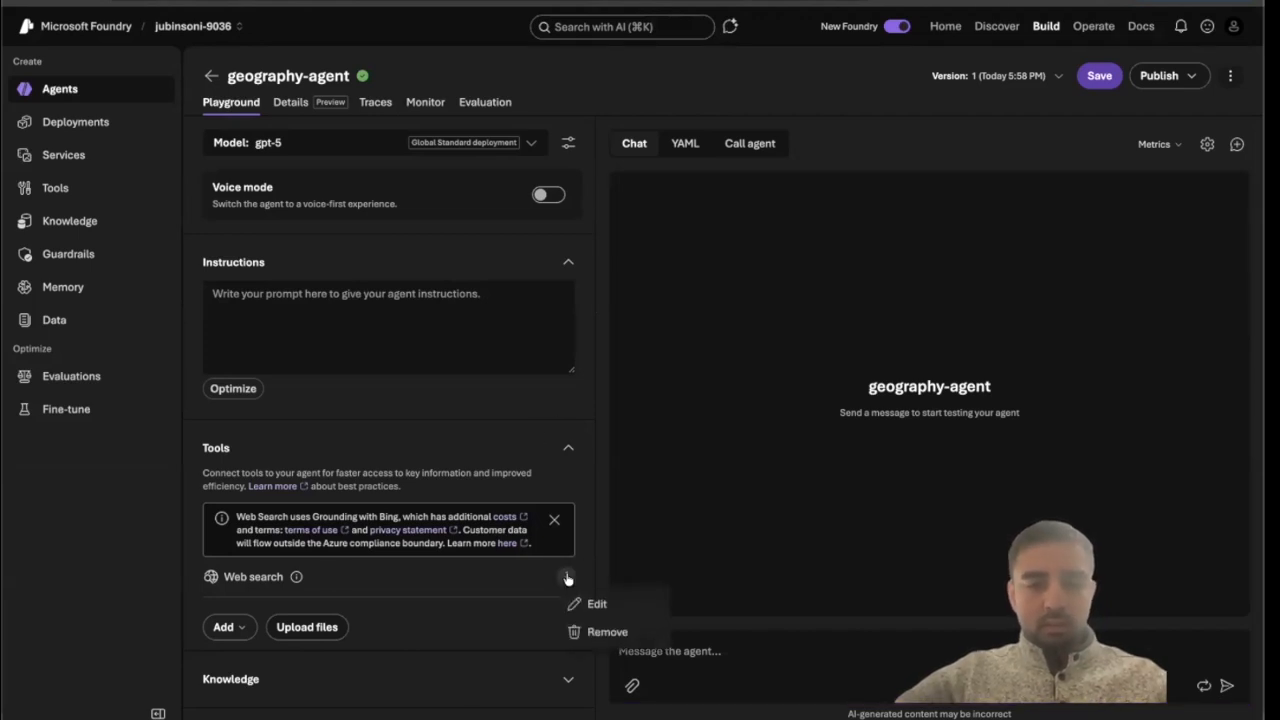
{"action": "left_click", "coordinate": [597, 632]}
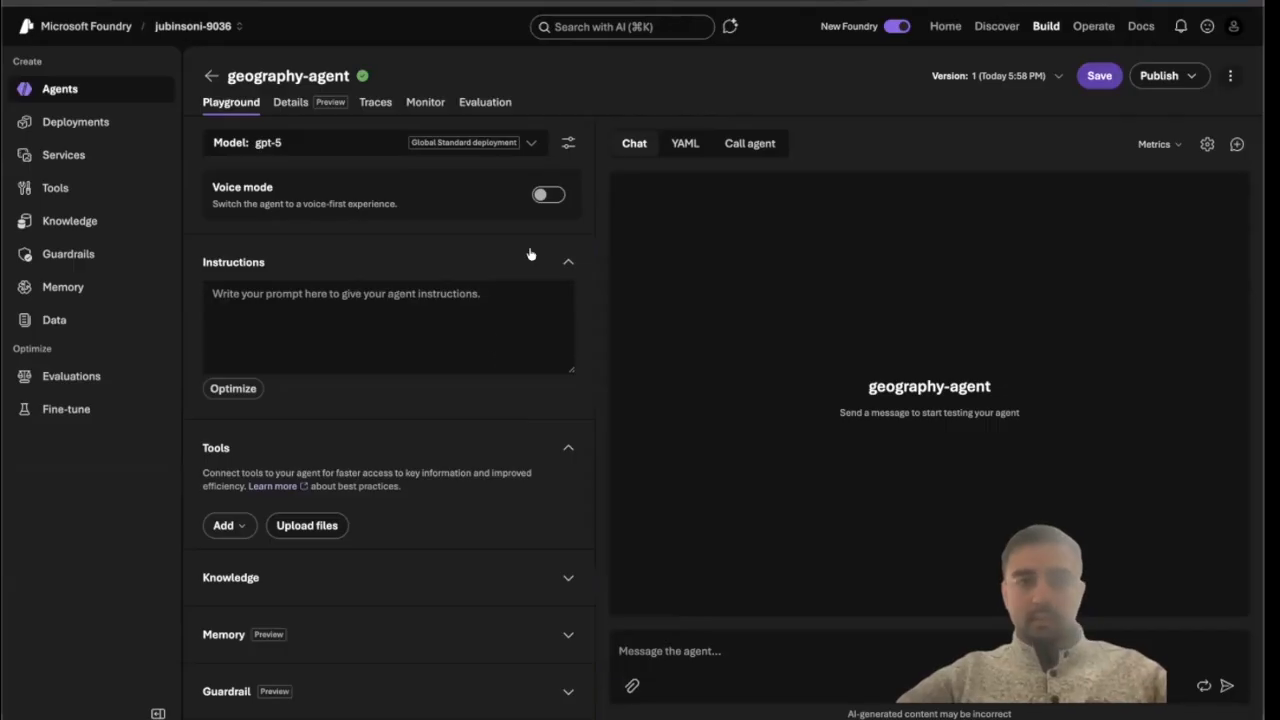
Write the agent instructions: "You are a helpful AI assistant who answers questions about geography.".
{"action": "left_click", "coordinate": [468, 297]}
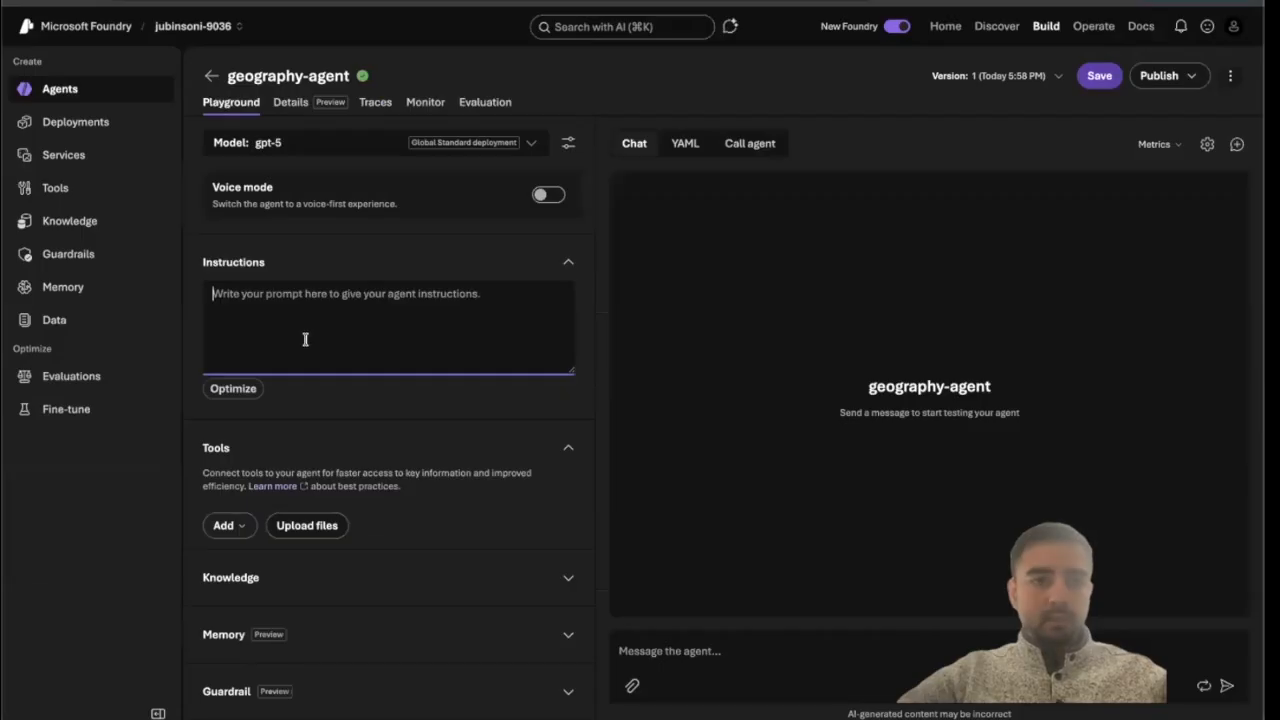
{"action": "type", "text": "You are a helpf"}
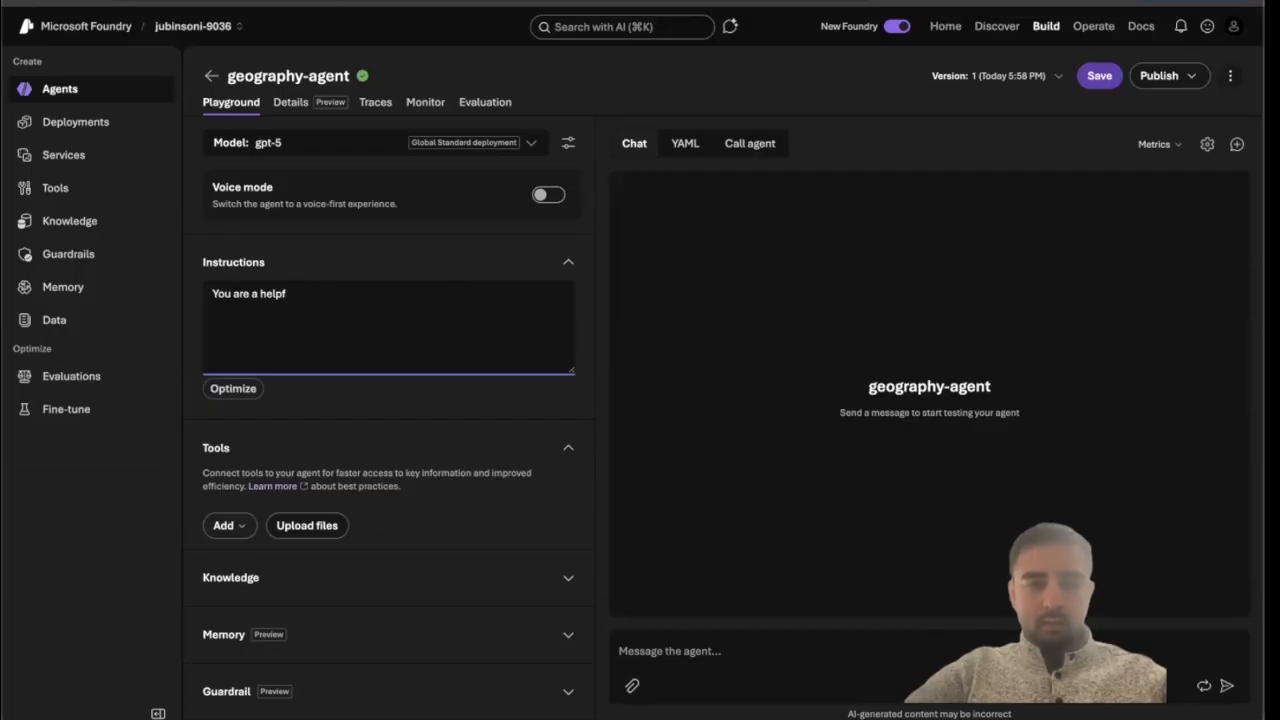
{"action": "type", "text": "ul agent who answers questions about"}
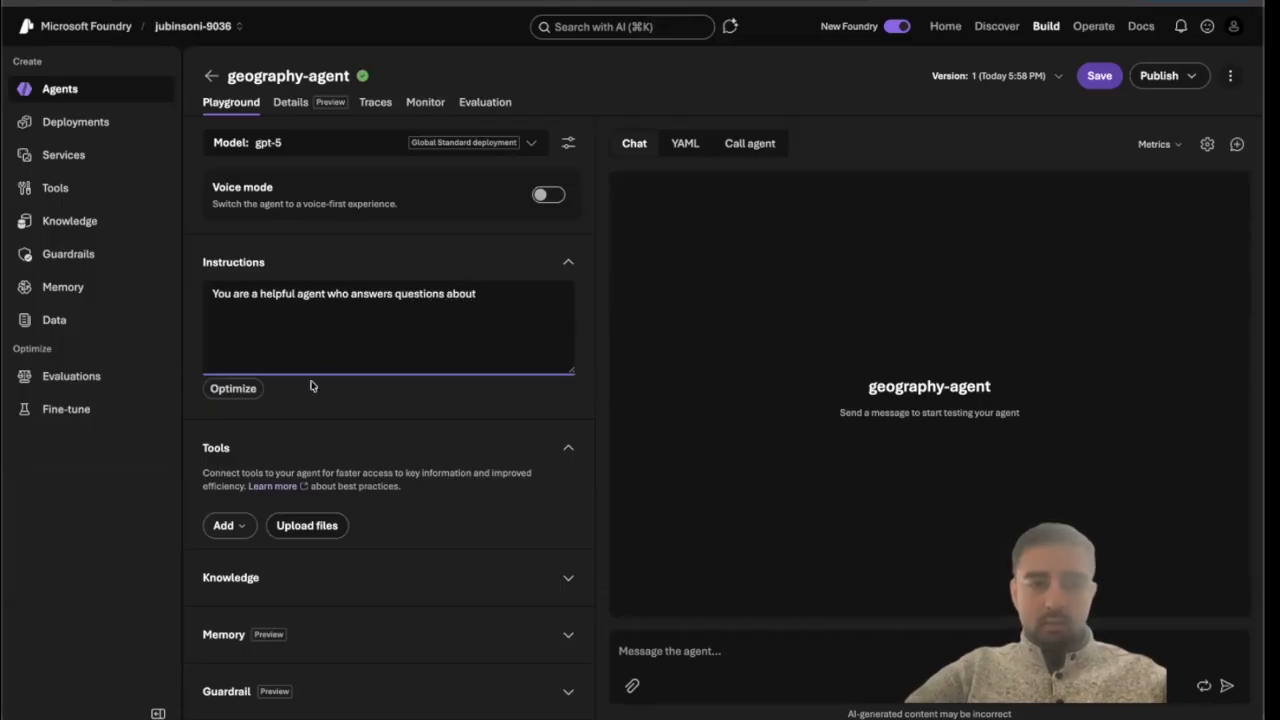
{"action": "double_click", "coordinate": [302, 293]}
{"action": "type", "text": "AI assist"}
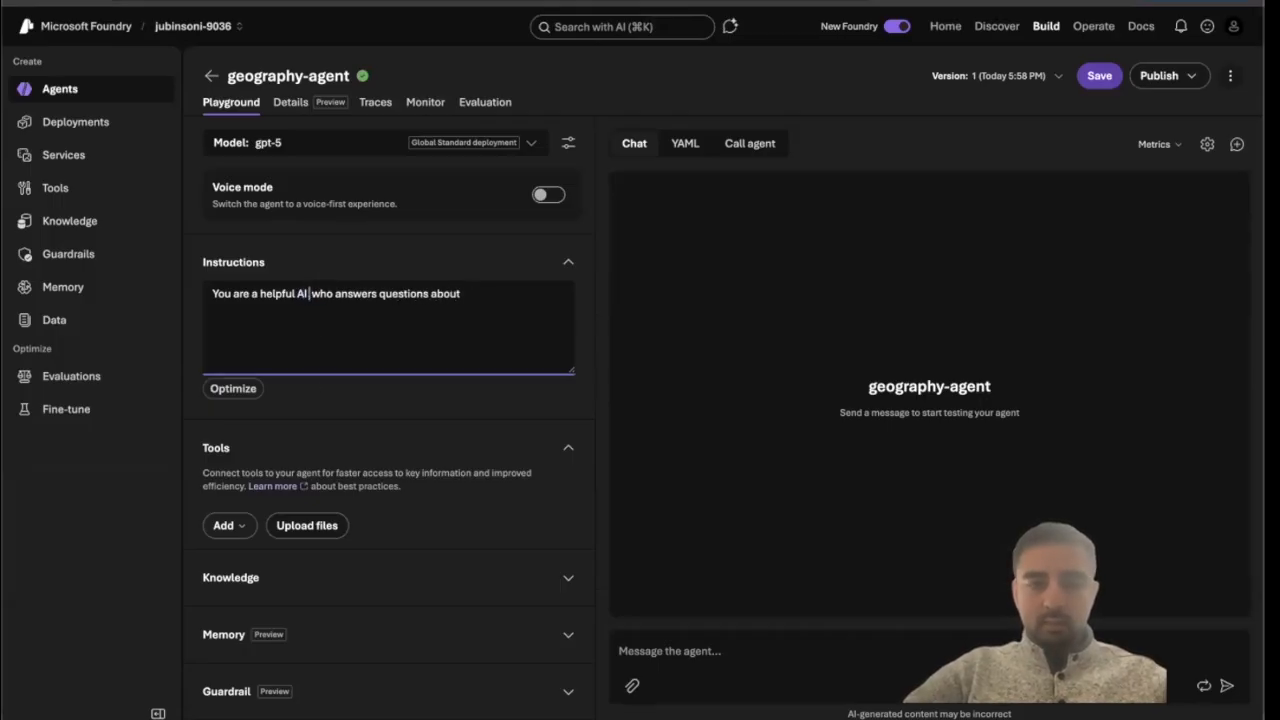
{"action": "type", "text": "ant"}
{"action": "left_click", "coordinate": [508, 294]}
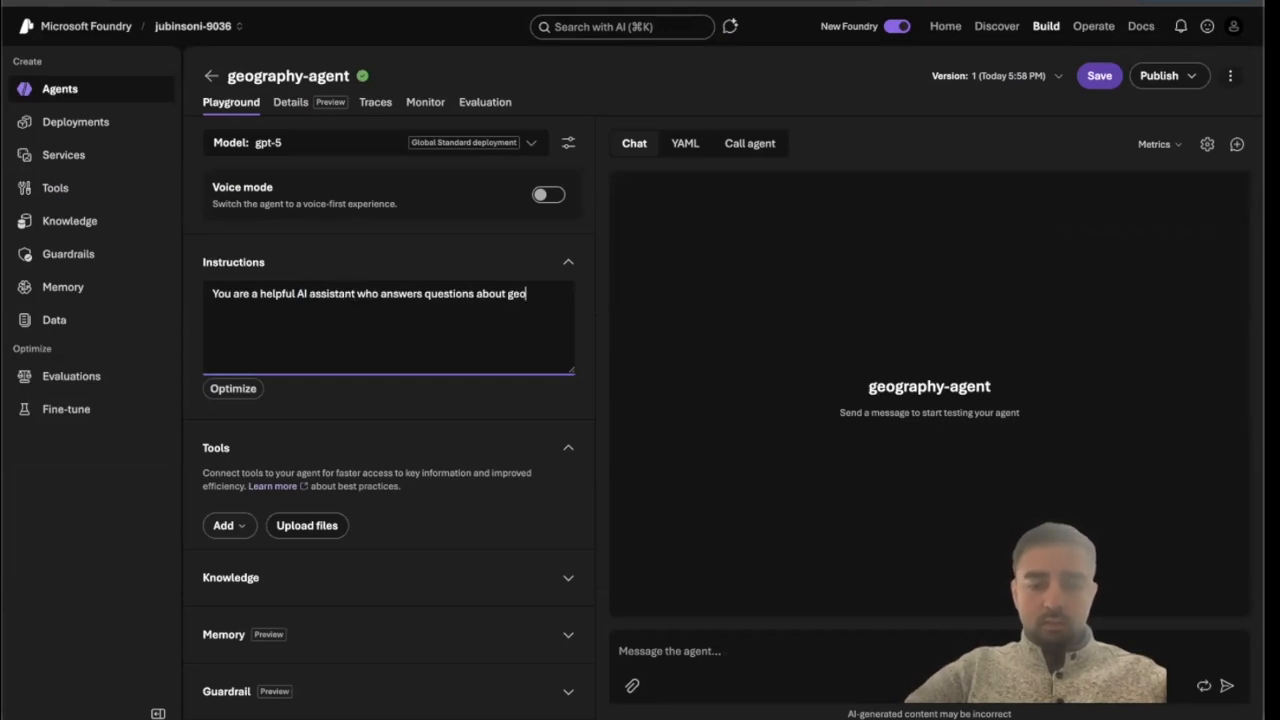
{"action": "type", "text": "geography."}
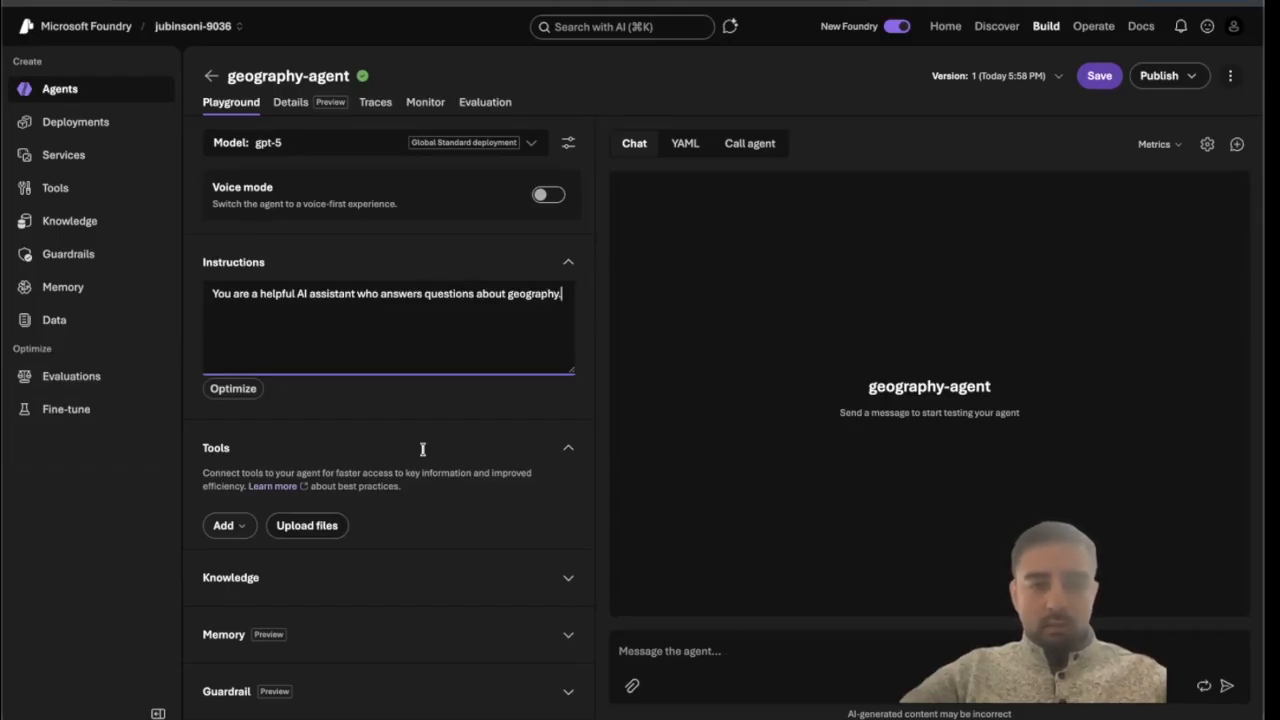
Run Optimize on the agent instructions without suggesting additional changes.
{"action": "left_click", "coordinate": [244, 396]}
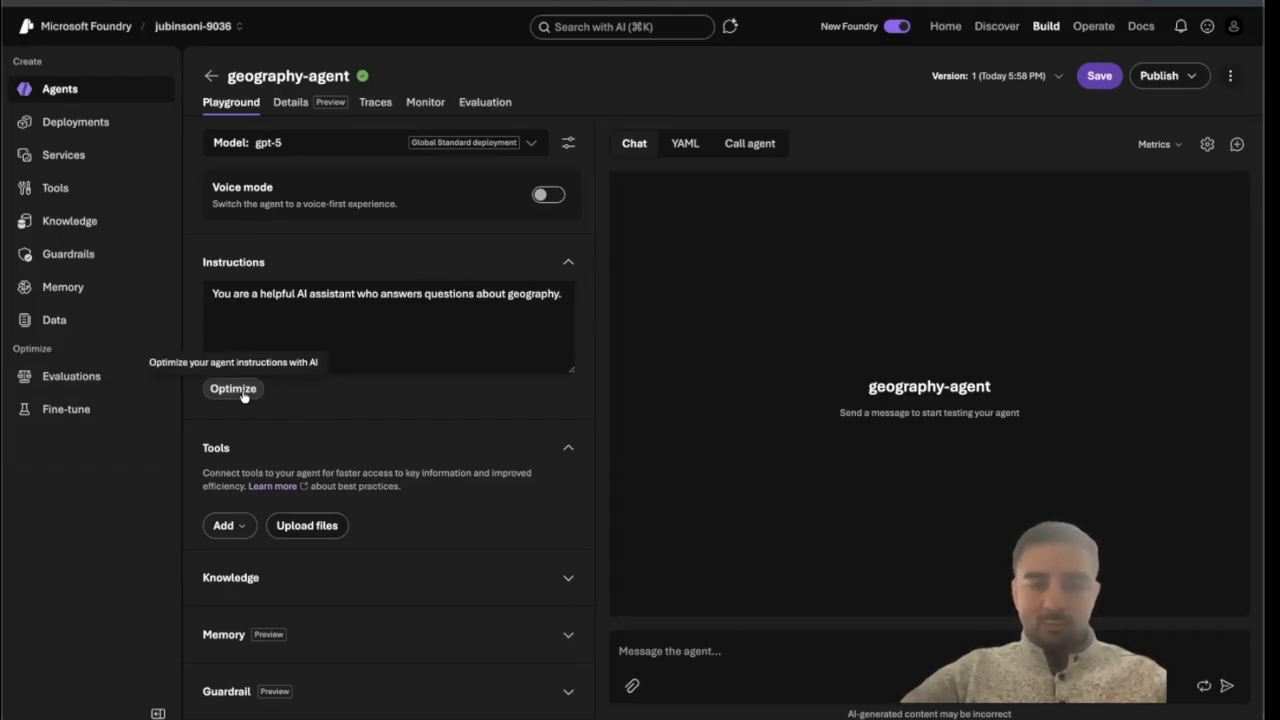
{"action": "left_click", "coordinate": [233, 389]}
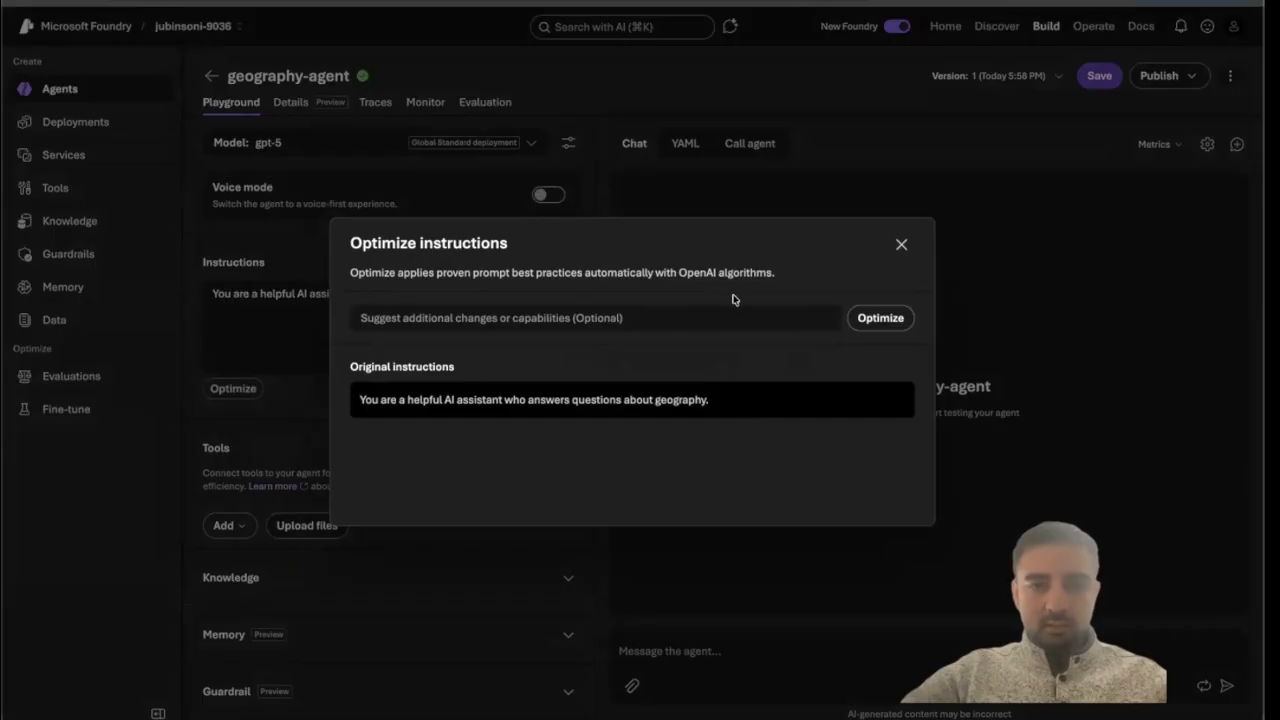
{"action": "left_click", "coordinate": [890, 323]}
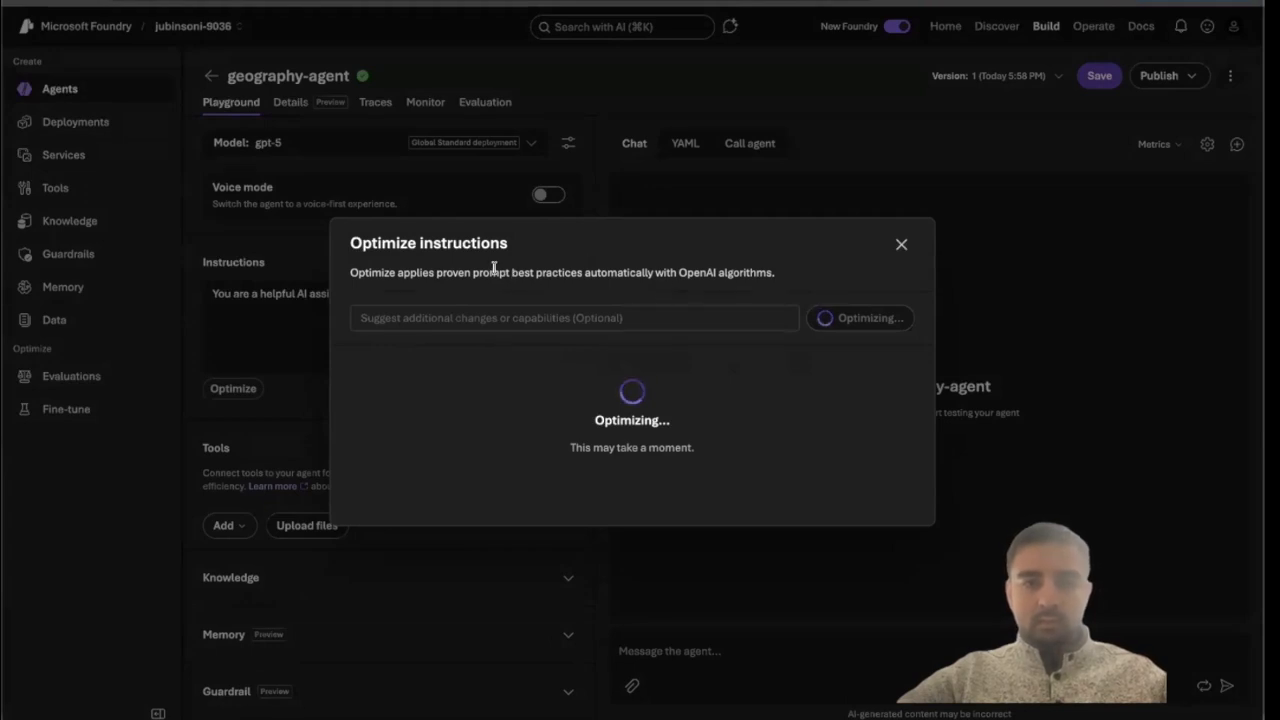
Apply the optimized instructions as the agent's prompt.
{"action": "left_click_drag", "start_coordinate": [488, 268], "coordinate": [663, 268]}
{"action": "left_click", "coordinate": [757, 268]}
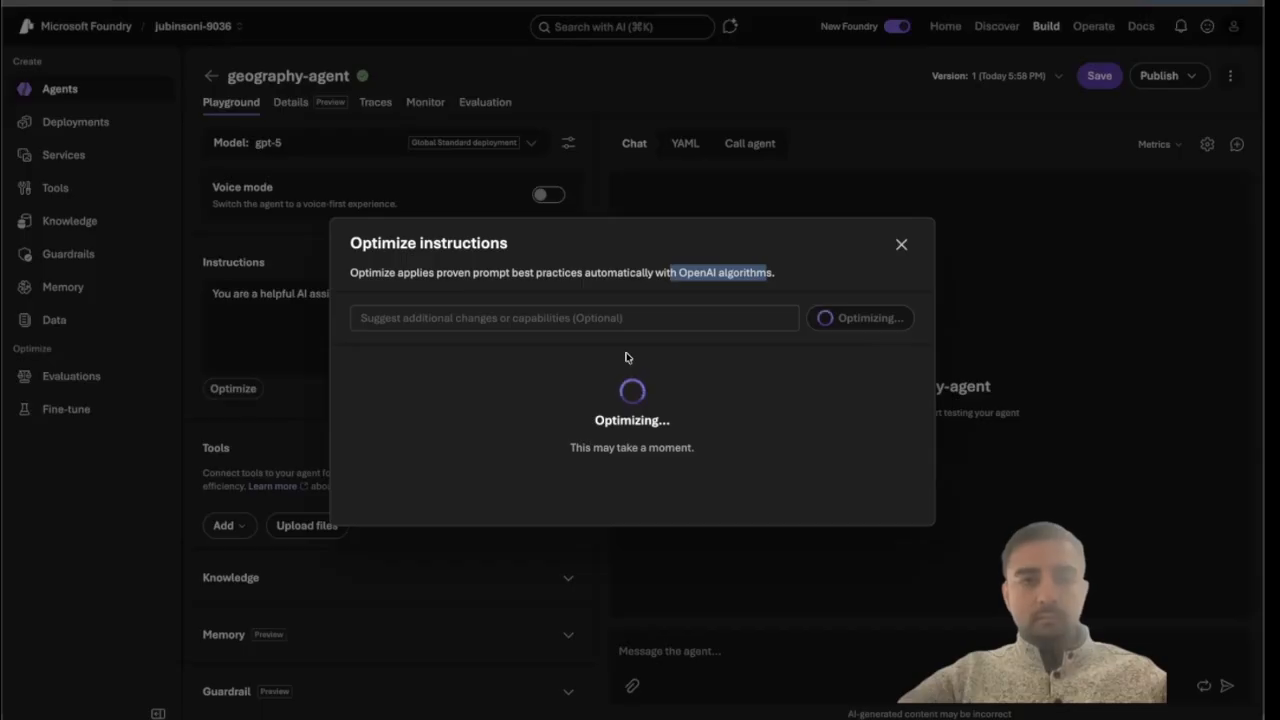
{"action": "left_click", "coordinate": [682, 268]}
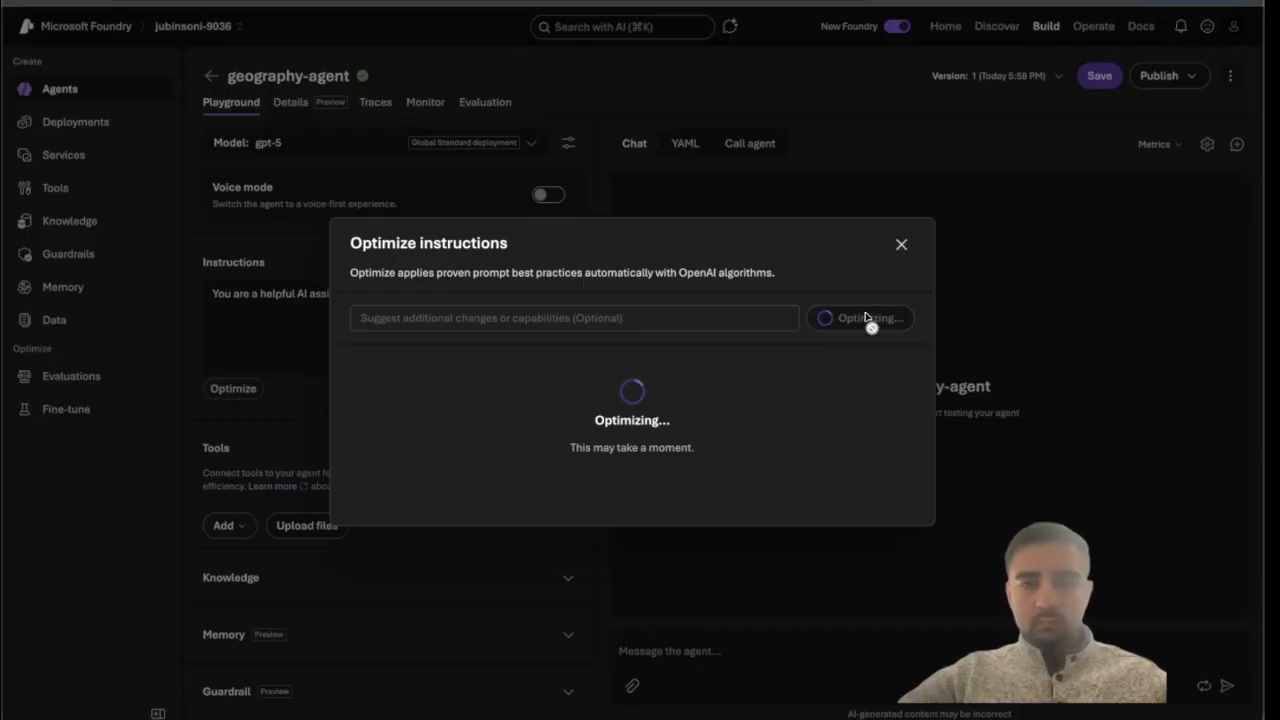
{"action": "left_click", "coordinate": [875, 238]}
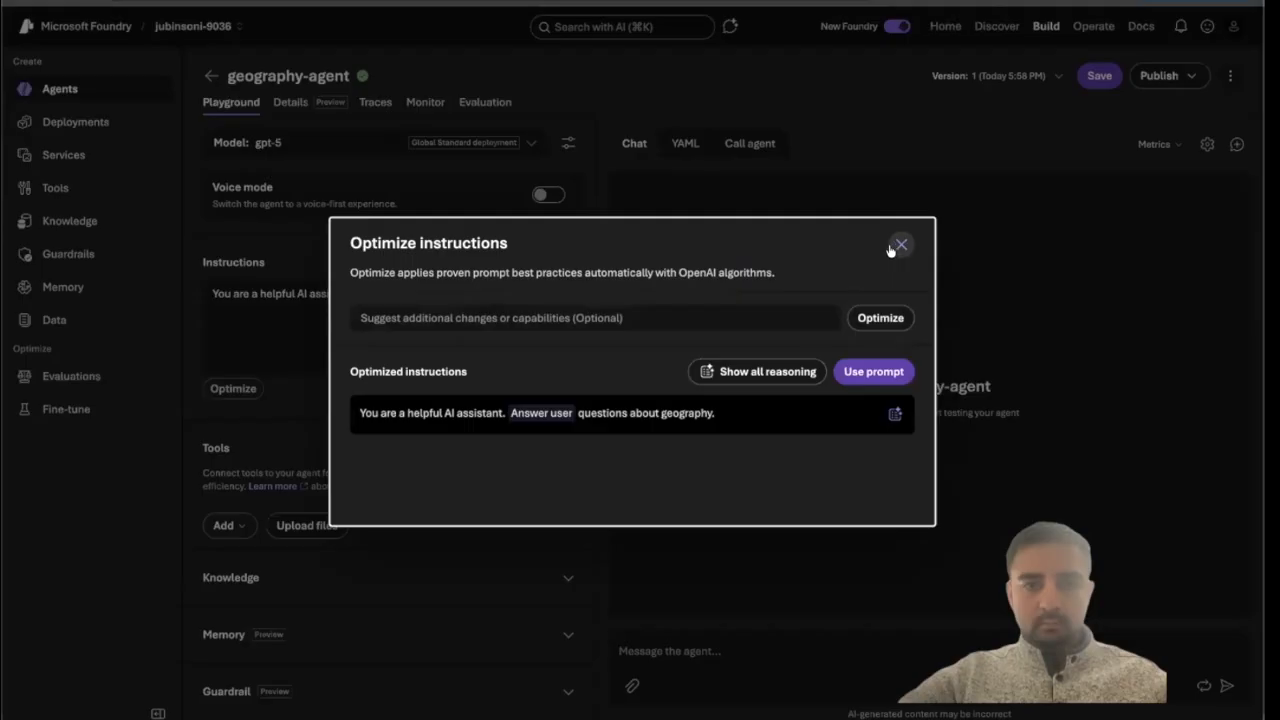
{"action": "left_click", "coordinate": [882, 368]}
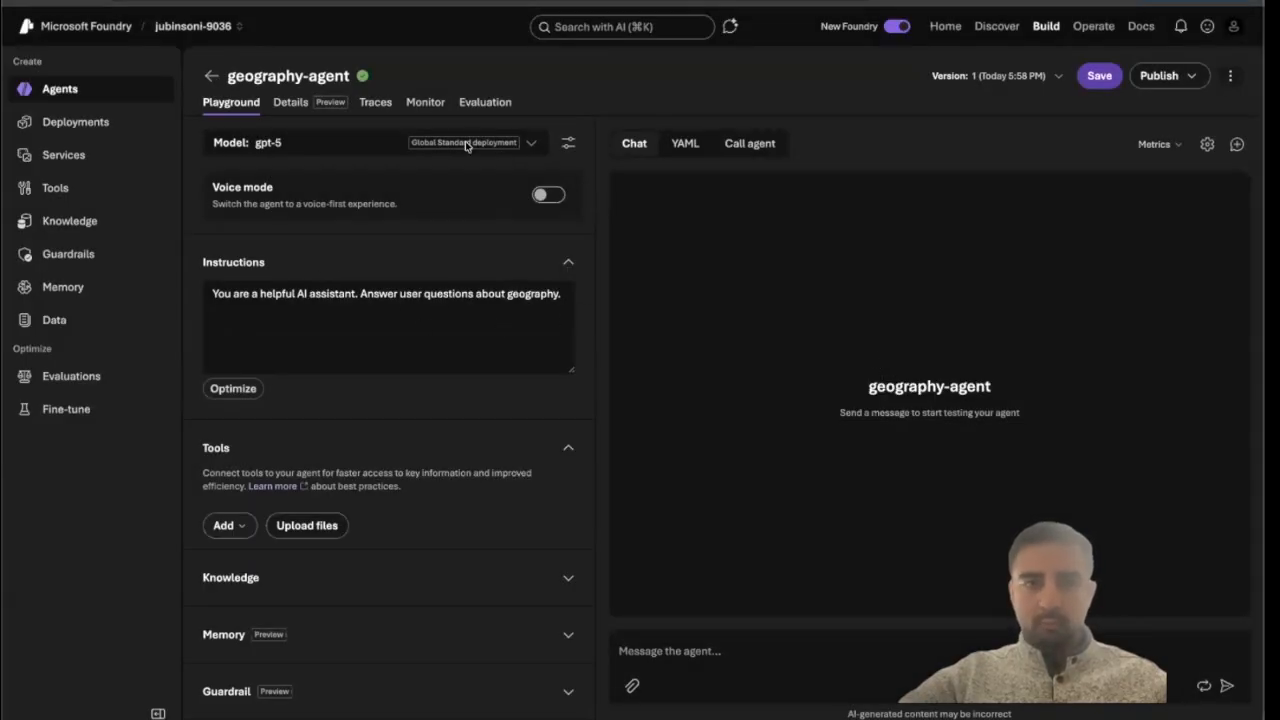
Save the agent's current configuration.
{"action": "left_click", "coordinate": [271, 101]}
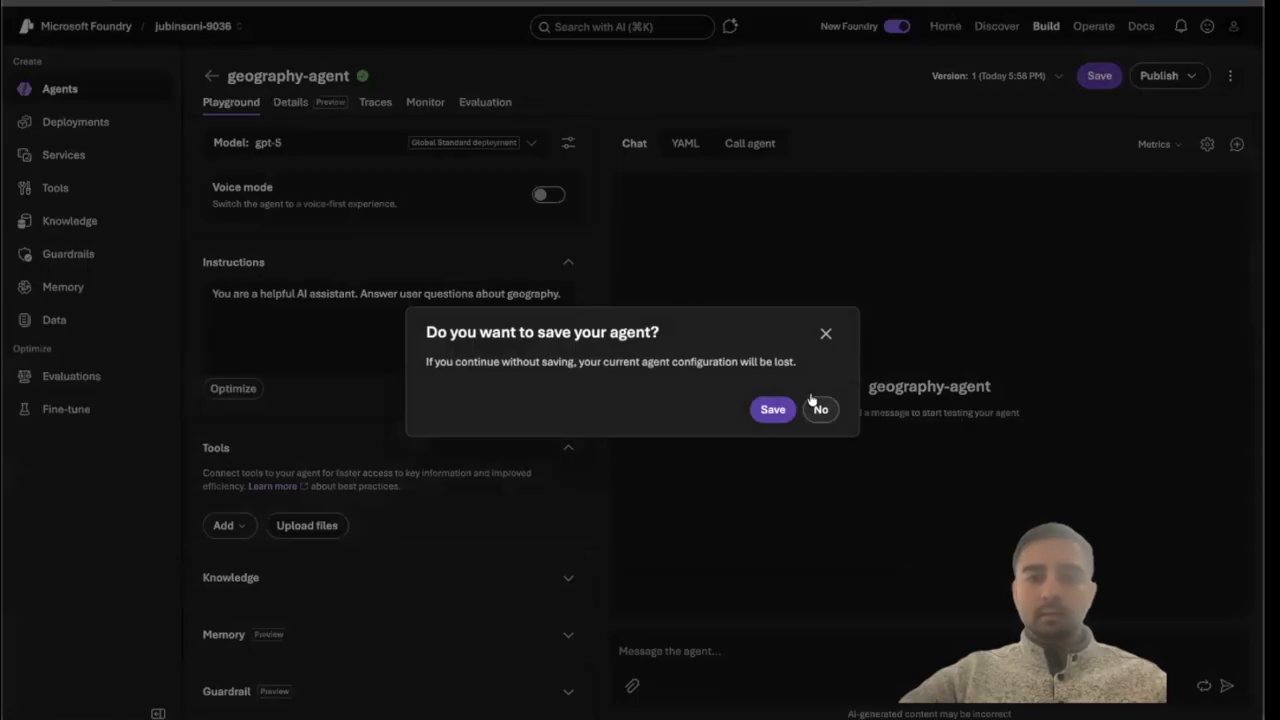
{"action": "left_click", "coordinate": [826, 333]}
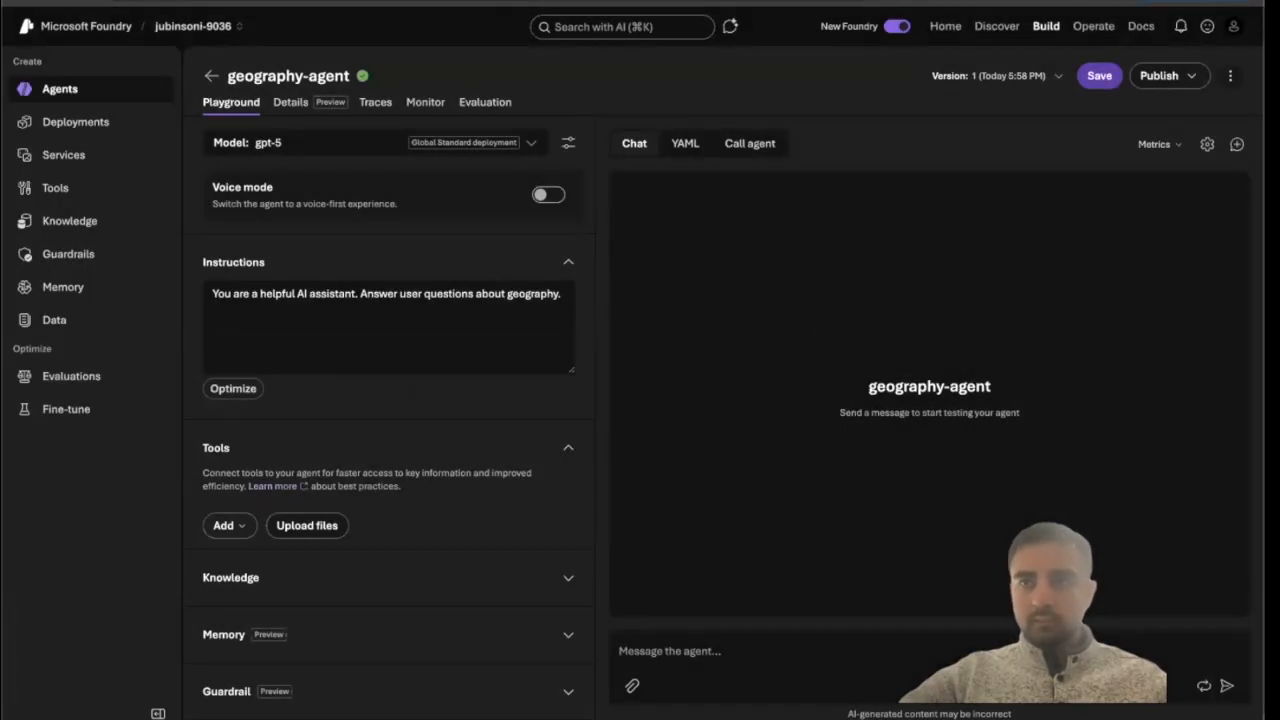
{"action": "left_click", "coordinate": [1100, 77]}
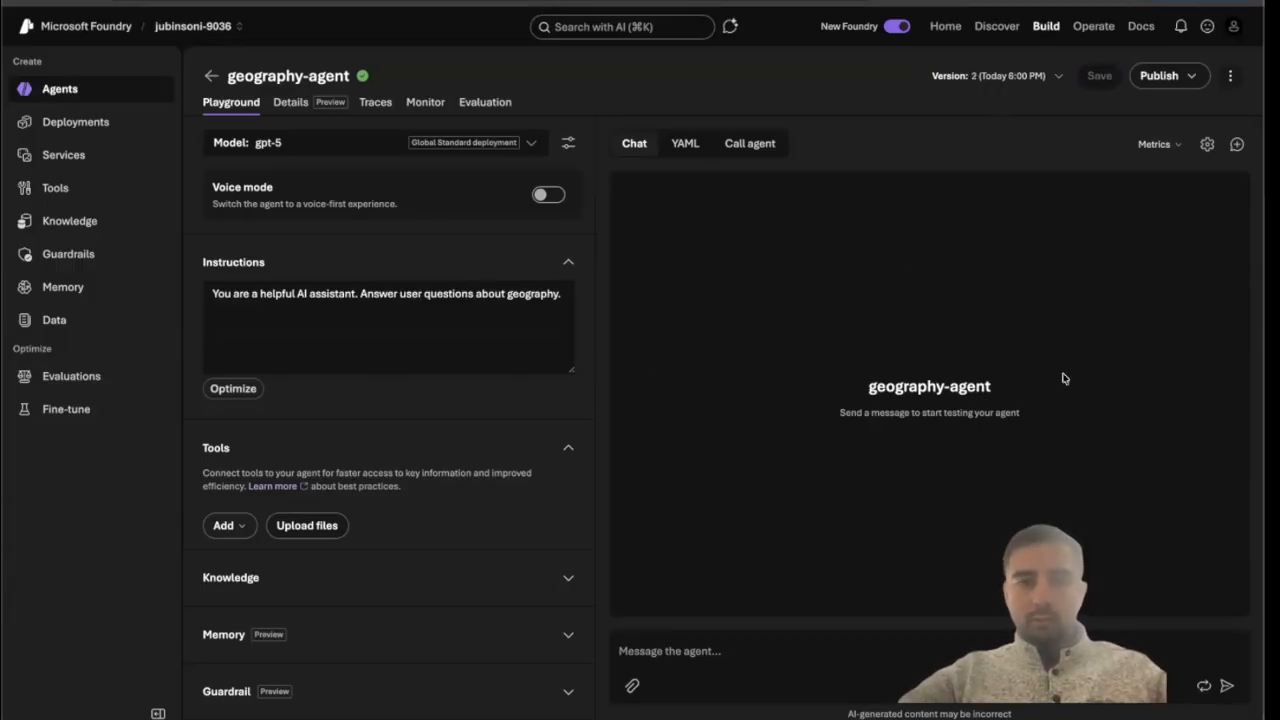
Send the message "Hi" to the agent in the chat.
{"action": "left_click", "coordinate": [692, 651]}
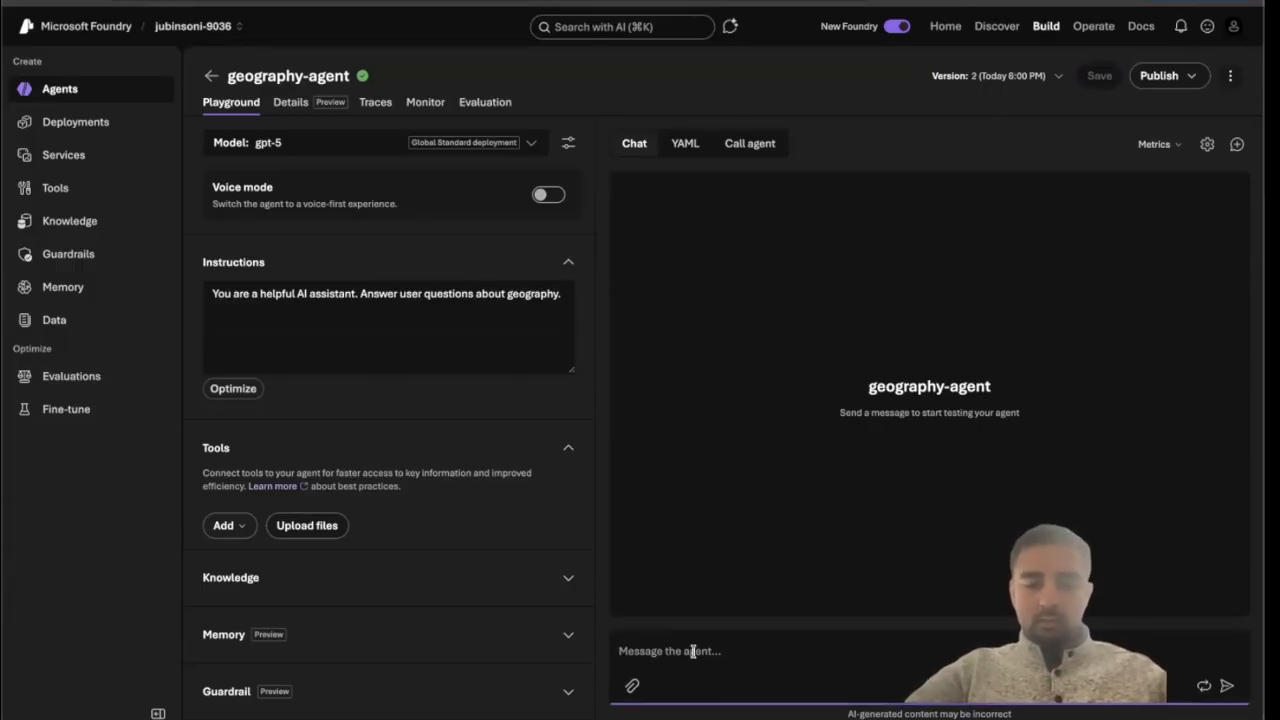
{"action": "type", "text": "Hi"}
{"action": "key", "text": "Return"}
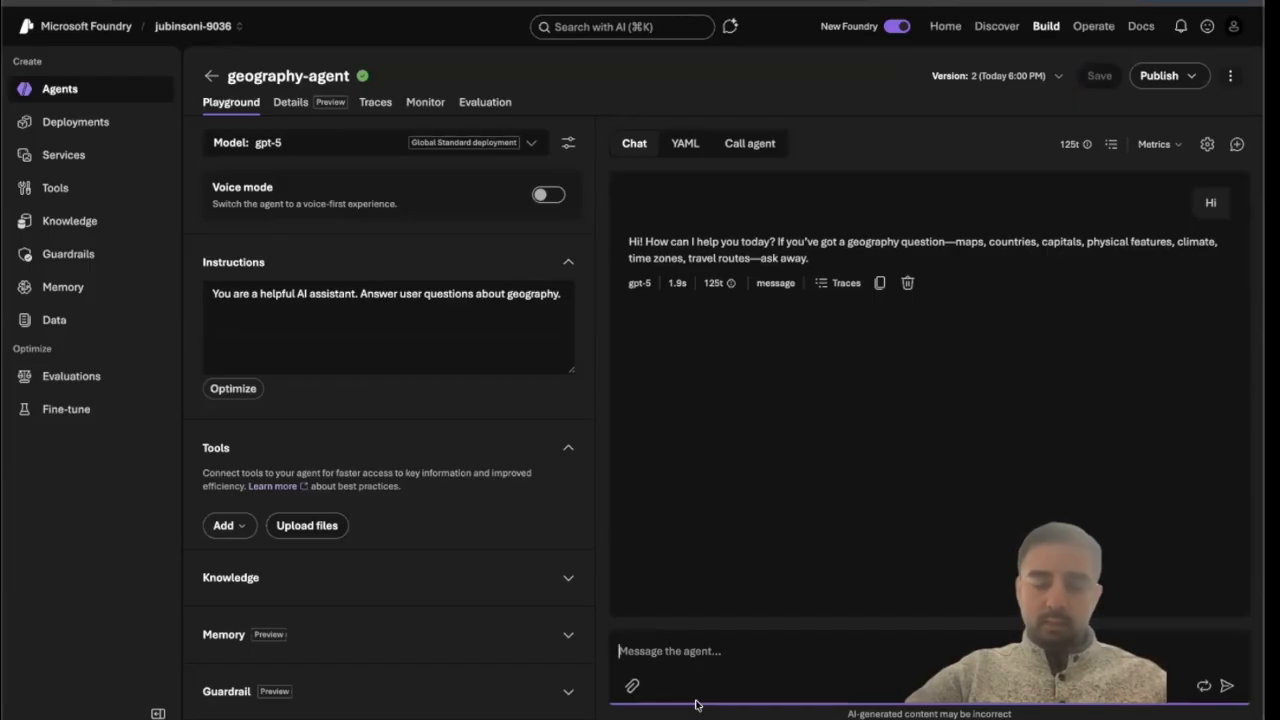
Ask the agent "Can you tell me the weather for today" in the chat.
{"action": "type", "text": "Can you tel me"}
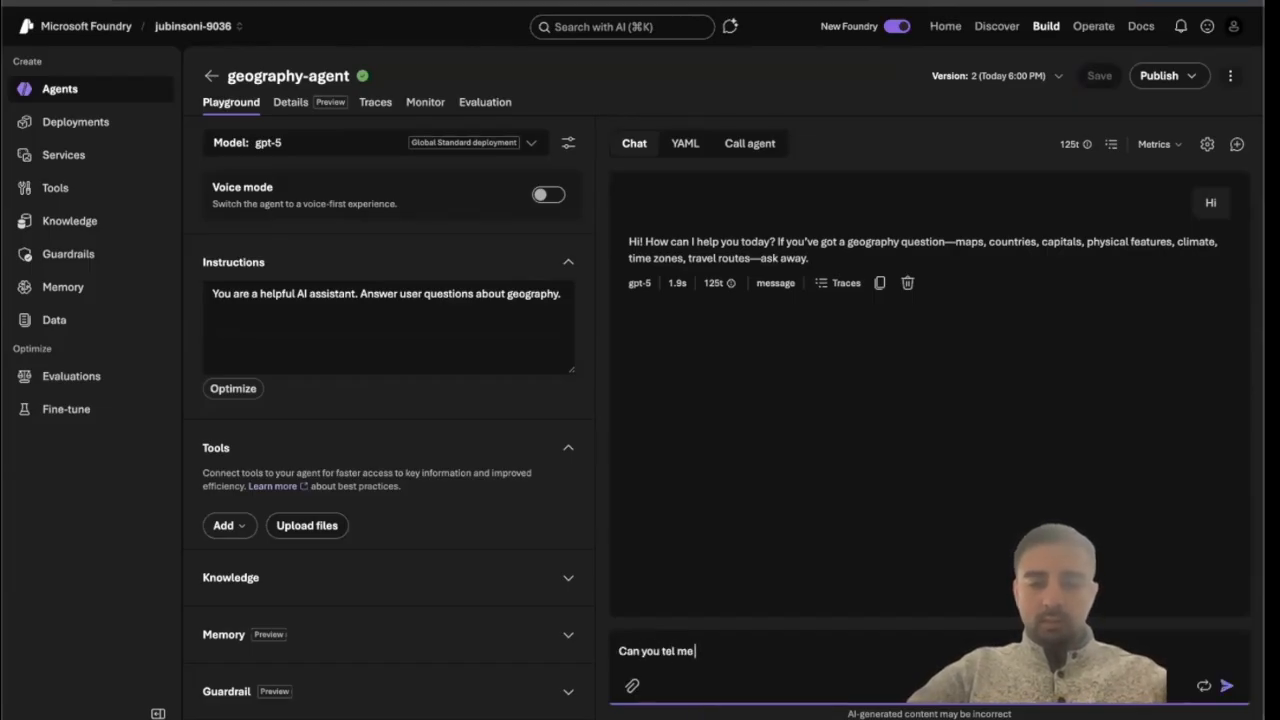
{"action": "key", "text": "BackSpace"}
{"action": "key", "text": "BackSpace"}
{"action": "key", "text": "BackSpace"}
{"action": "type", "text": "l me the weather"}
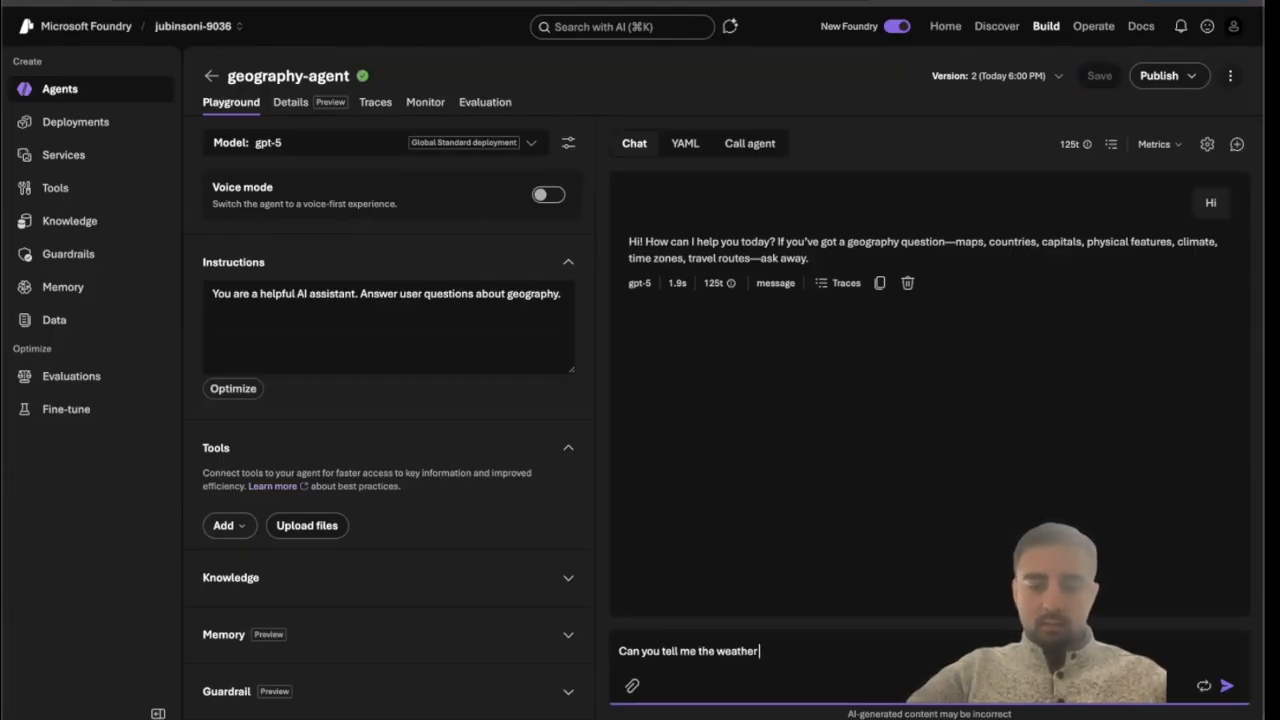
{"action": "type", "text": " for today"}
{"action": "key", "text": "Return"}
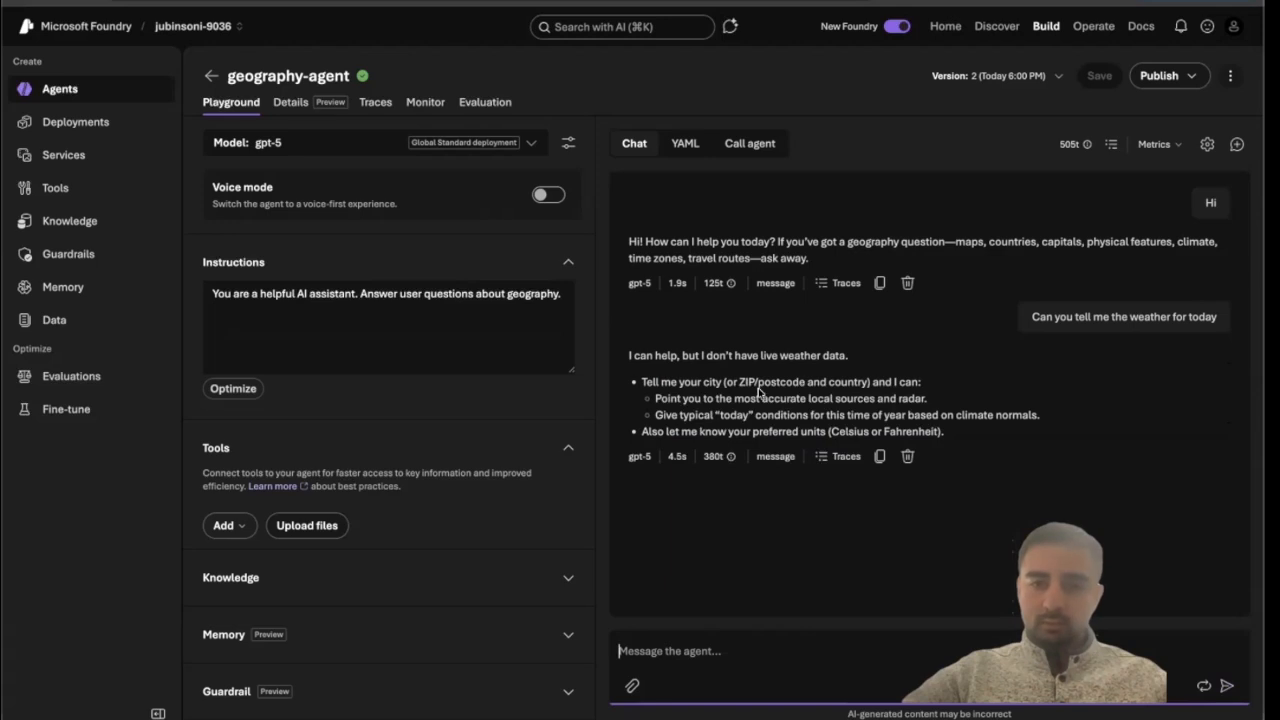
Reply "San Francisco" to the agent in the chat.
{"action": "type", "text": "Sa"}
{"action": "type", "text": "Francisco"}
{"action": "key", "text": "Return"}
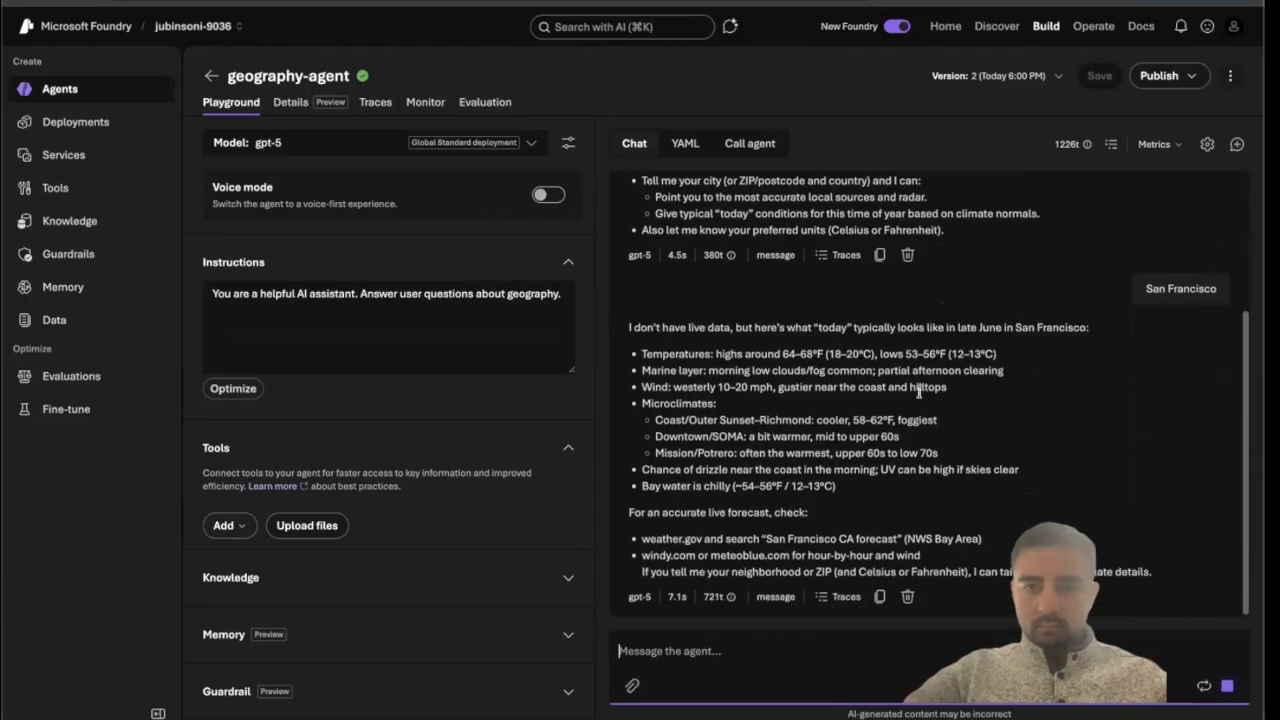
Add the Web search tool to the agent, using web search with Bing Search.
{"action": "left_click_drag", "start_coordinate": [667, 326], "coordinate": [1036, 330]}
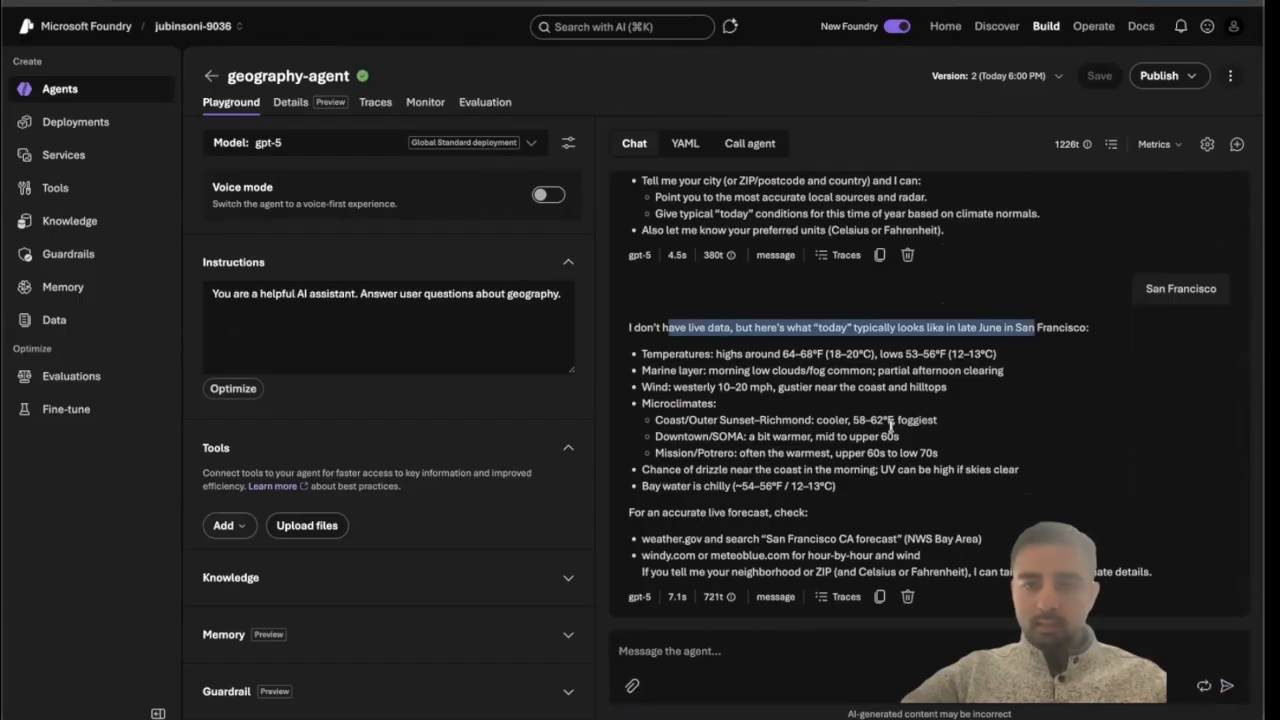
{"action": "left_click", "coordinate": [245, 524]}
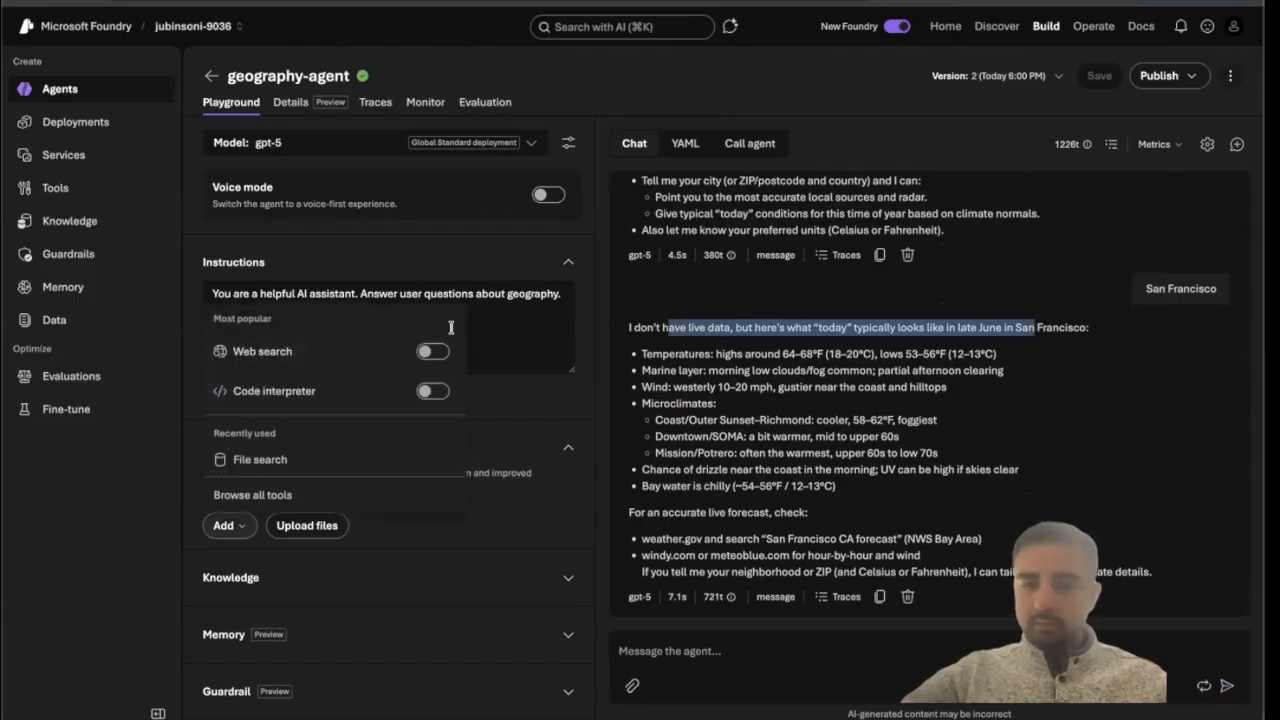
{"action": "left_click", "coordinate": [841, 408]}
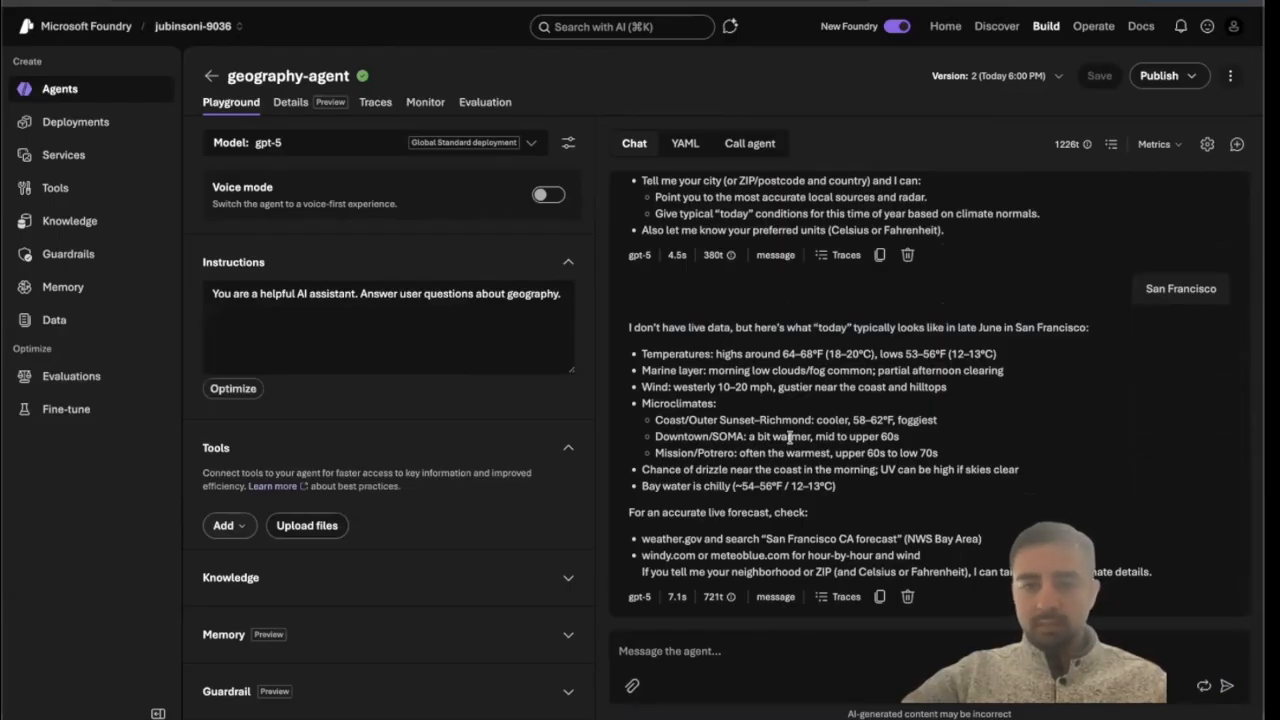
{"action": "left_click_drag", "start_coordinate": [643, 369], "coordinate": [748, 403]}
{"action": "left_click", "coordinate": [735, 476]}
{"action": "left_click_drag", "start_coordinate": [737, 476], "coordinate": [703, 425]}
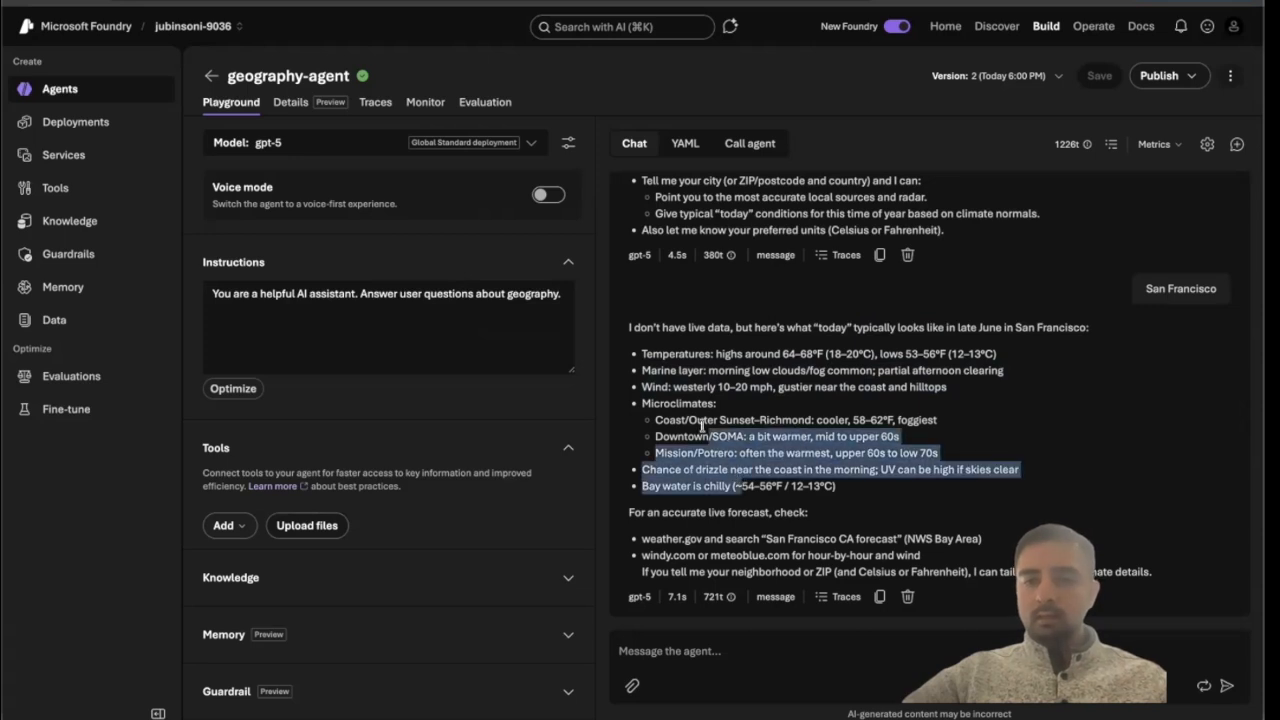
{"action": "left_click", "coordinate": [234, 532]}
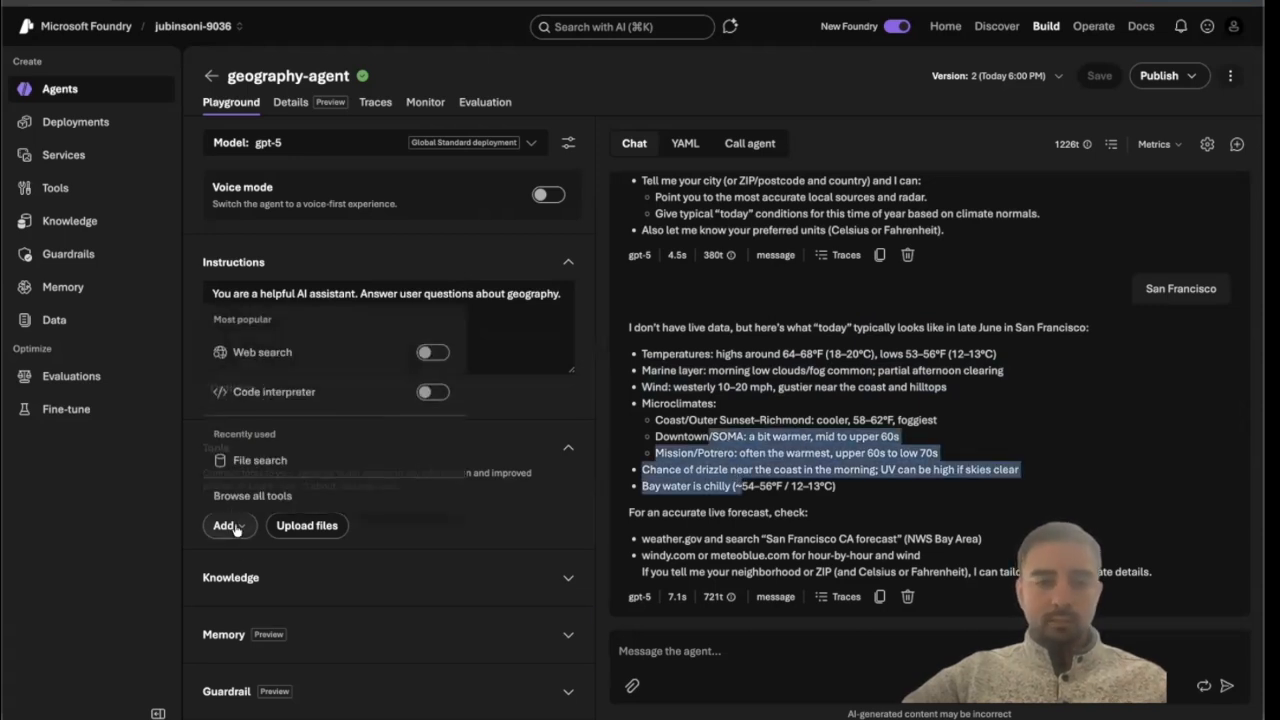
{"action": "left_click", "coordinate": [436, 353]}
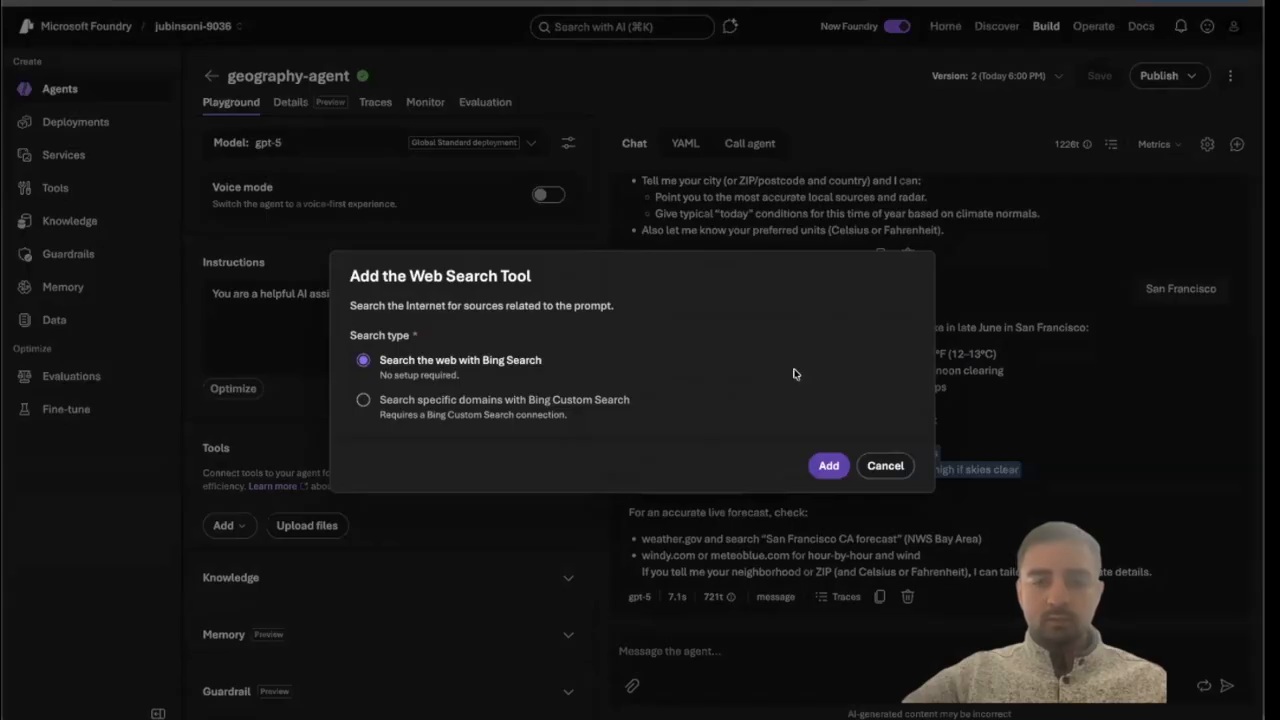
{"action": "left_click", "coordinate": [829, 467]}
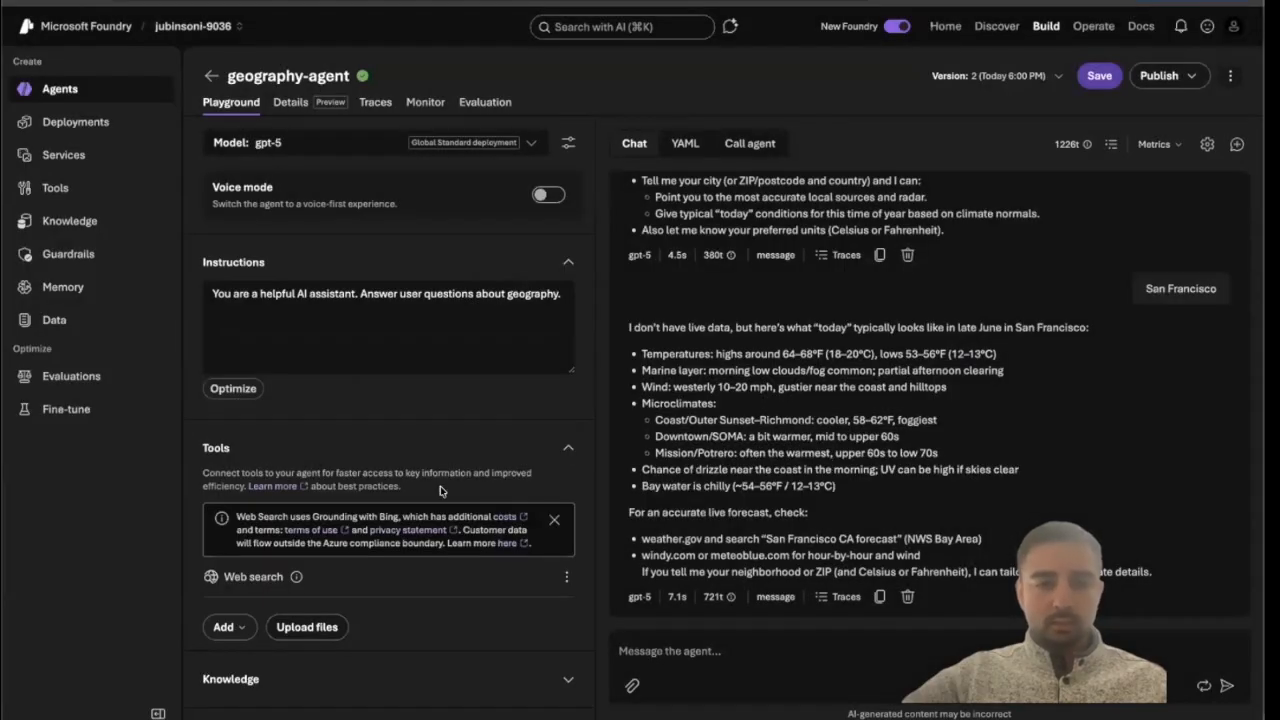
Examine the Knowledge section's Foundry IQ connection options for the agent.
{"action": "scroll", "coordinate": [270, 560], "scroll_direction": "down", "scroll_amount": 2}
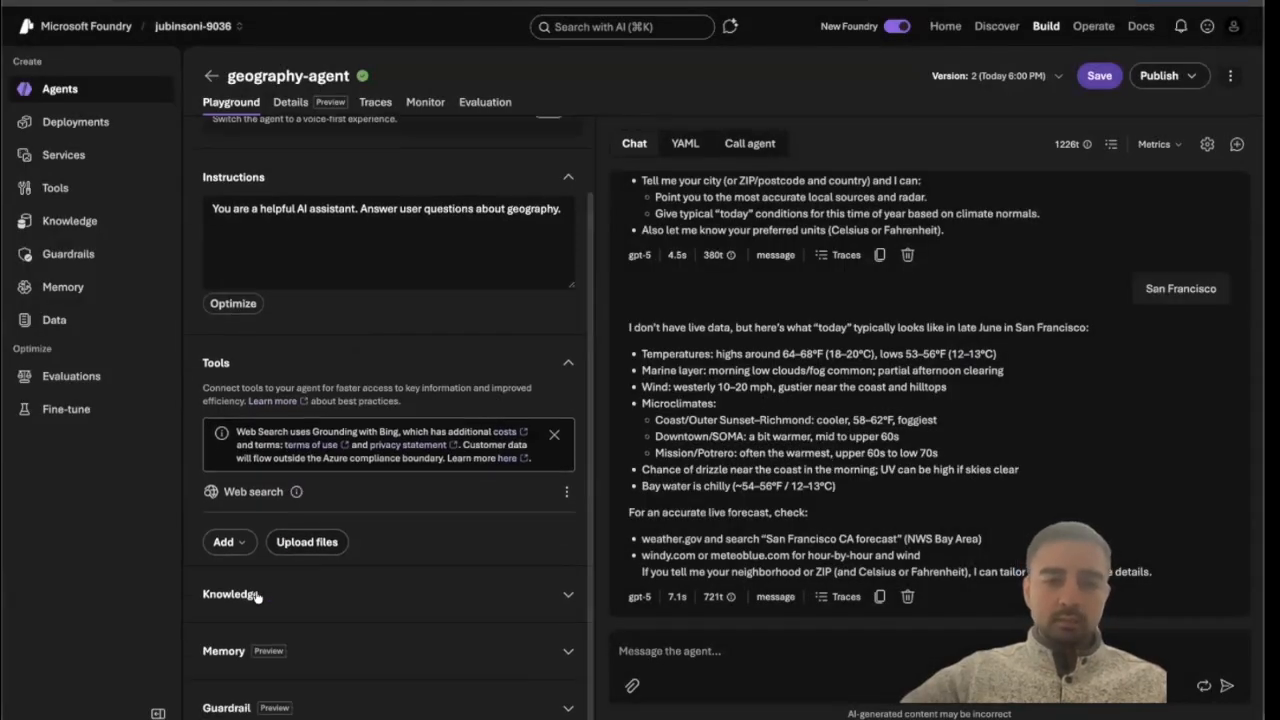
{"action": "left_click", "coordinate": [256, 596]}
{"action": "scroll", "coordinate": [245, 600], "scroll_direction": "down", "scroll_amount": 1}
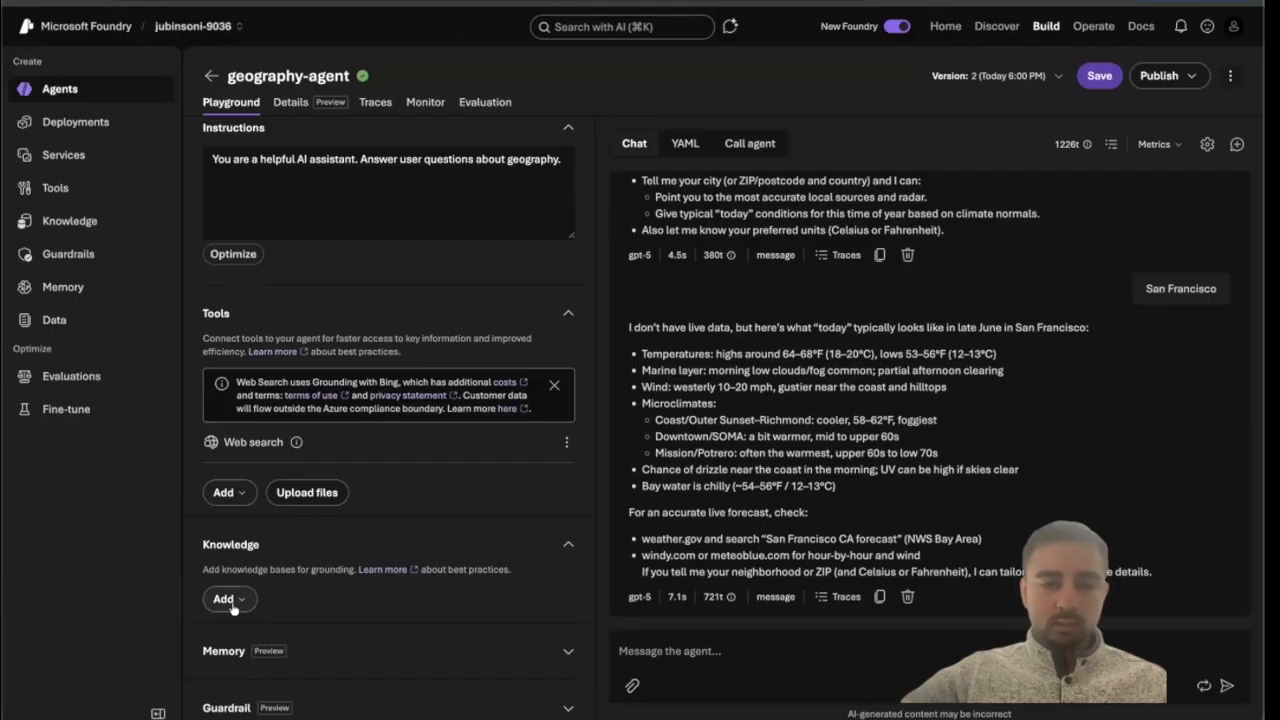
{"action": "left_click", "coordinate": [238, 604]}
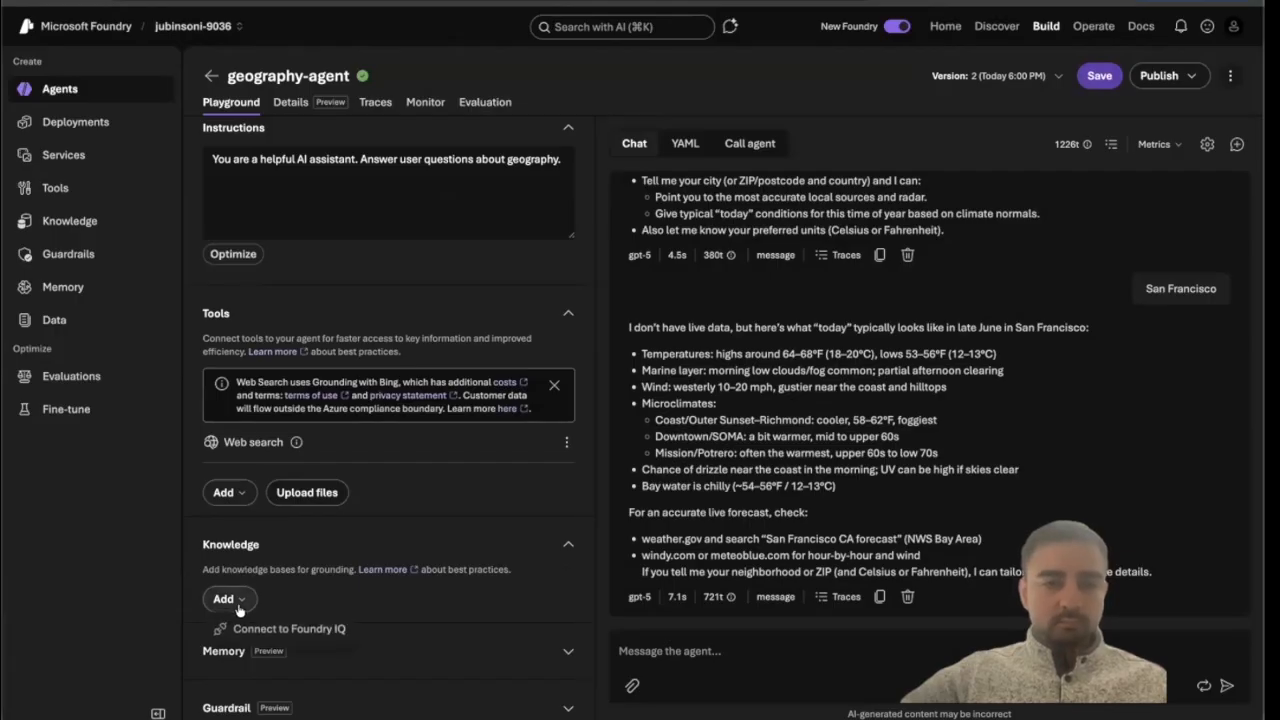
{"action": "left_click", "coordinate": [289, 630]}
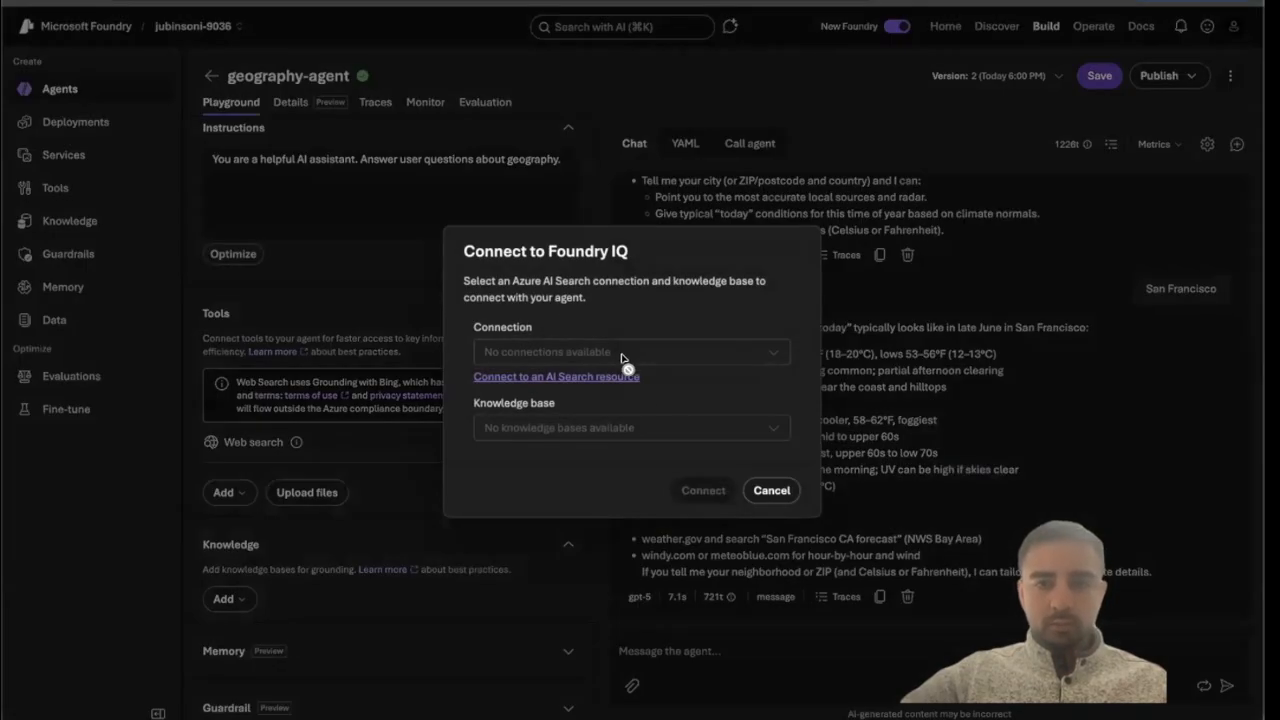
{"action": "left_click", "coordinate": [772, 491]}
Examine the memory stores available in the agent's Memory section.
{"action": "left_click", "coordinate": [415, 652]}
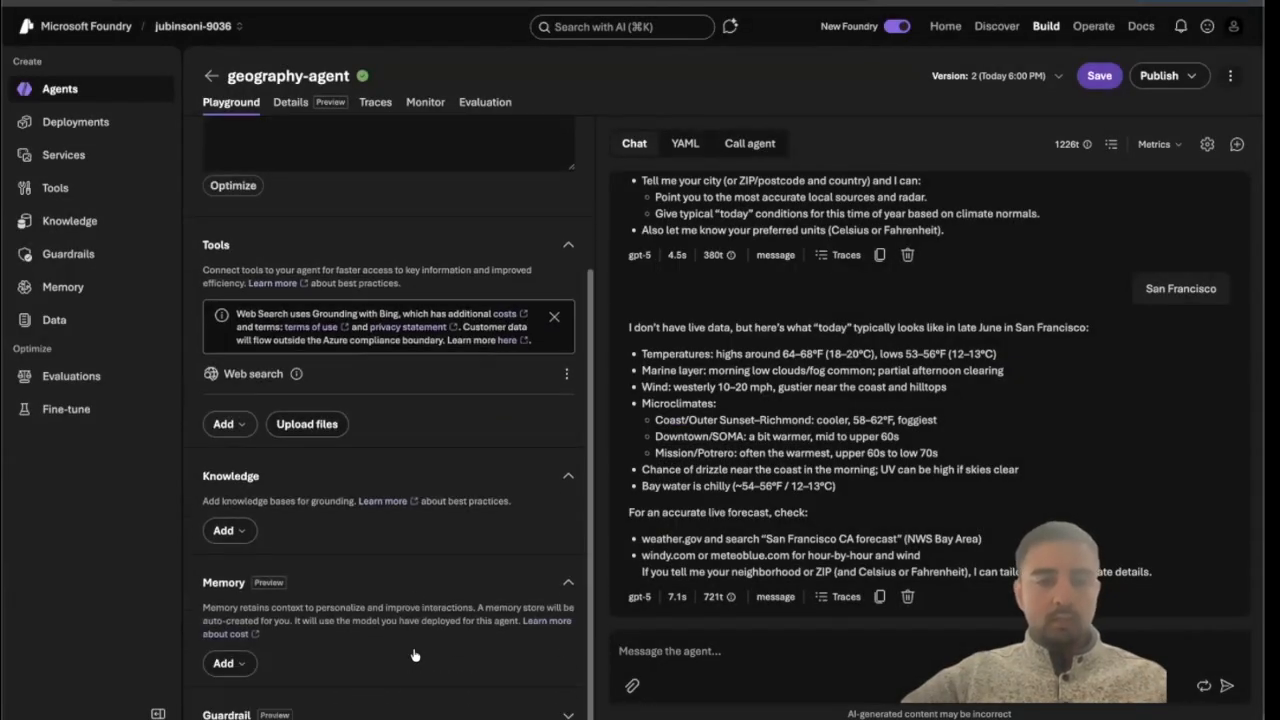
{"action": "left_click", "coordinate": [246, 662]}
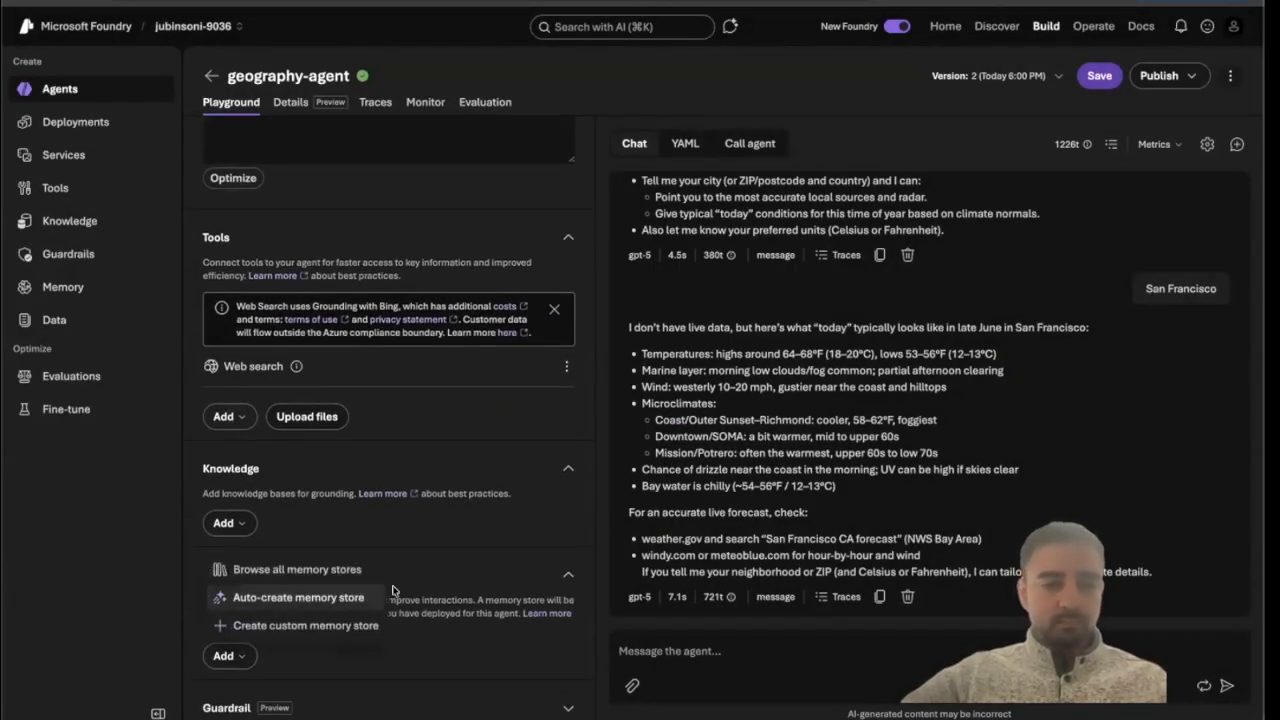
{"action": "left_click", "coordinate": [335, 574]}
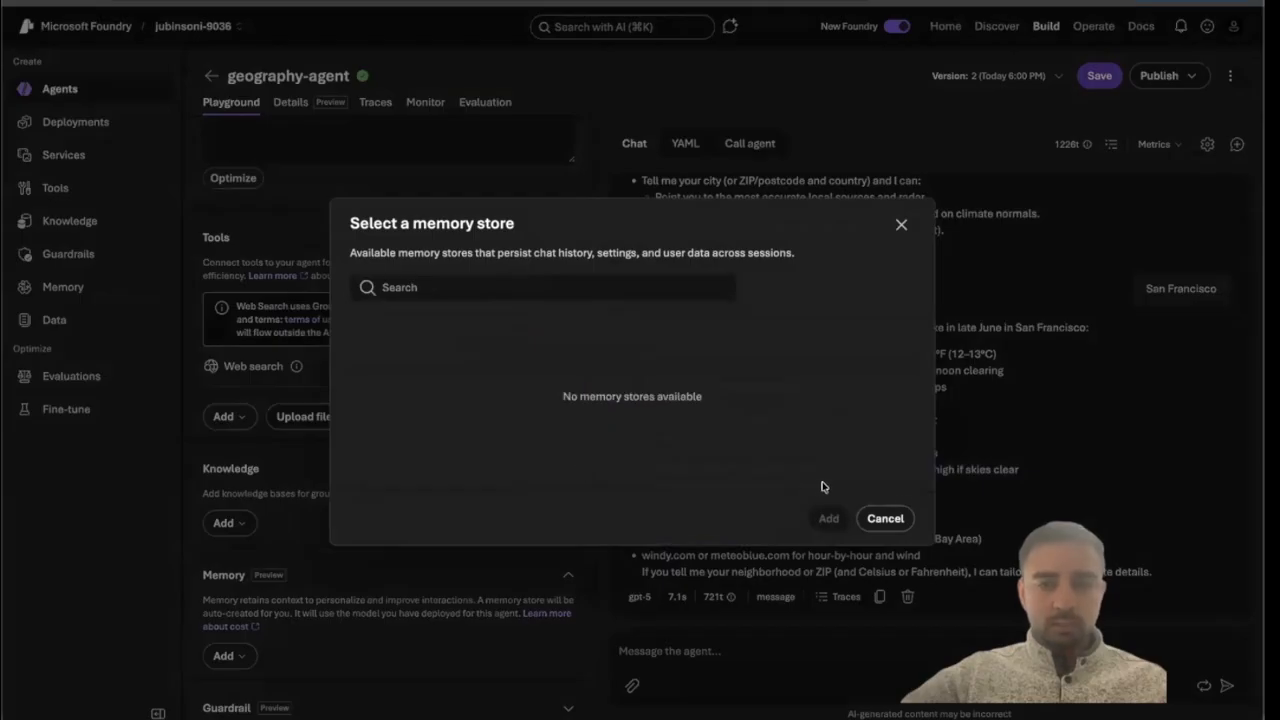
{"action": "left_click", "coordinate": [884, 518]}
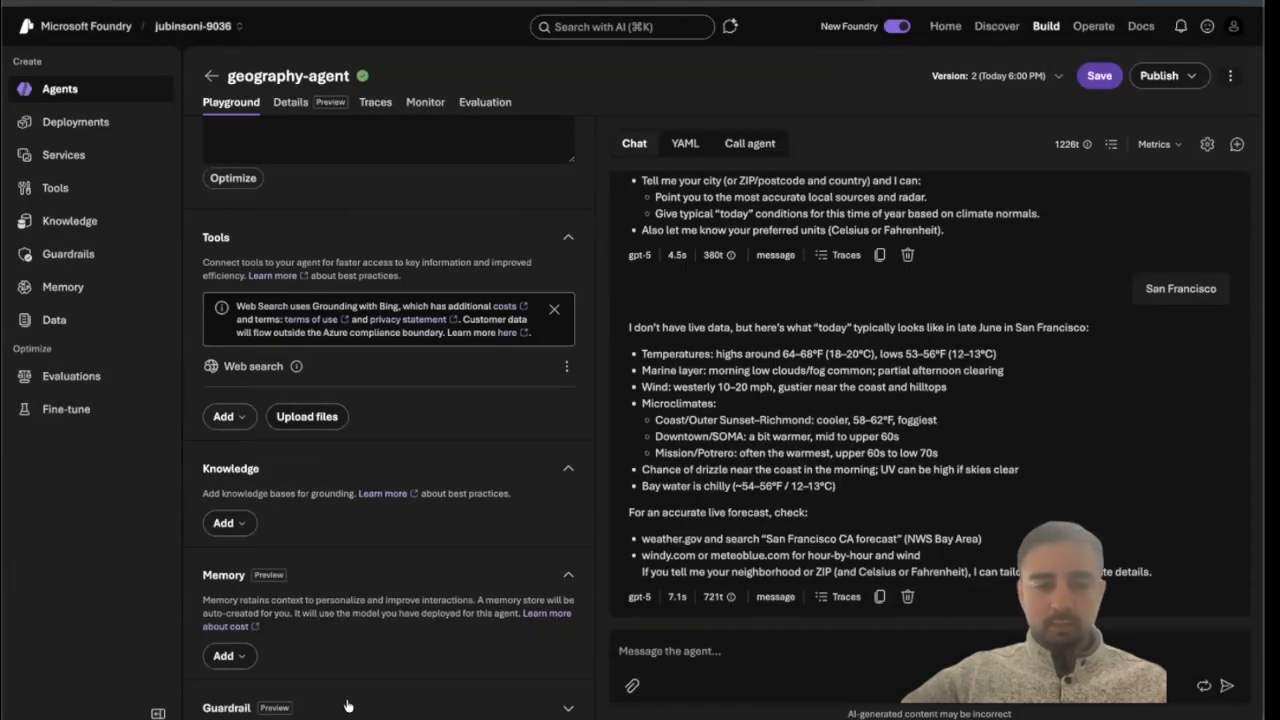
Save the agent and open guardrail creation from the agent's Guardrail section.
{"action": "scroll", "coordinate": [283, 483], "scroll_direction": "down", "scroll_amount": 2}
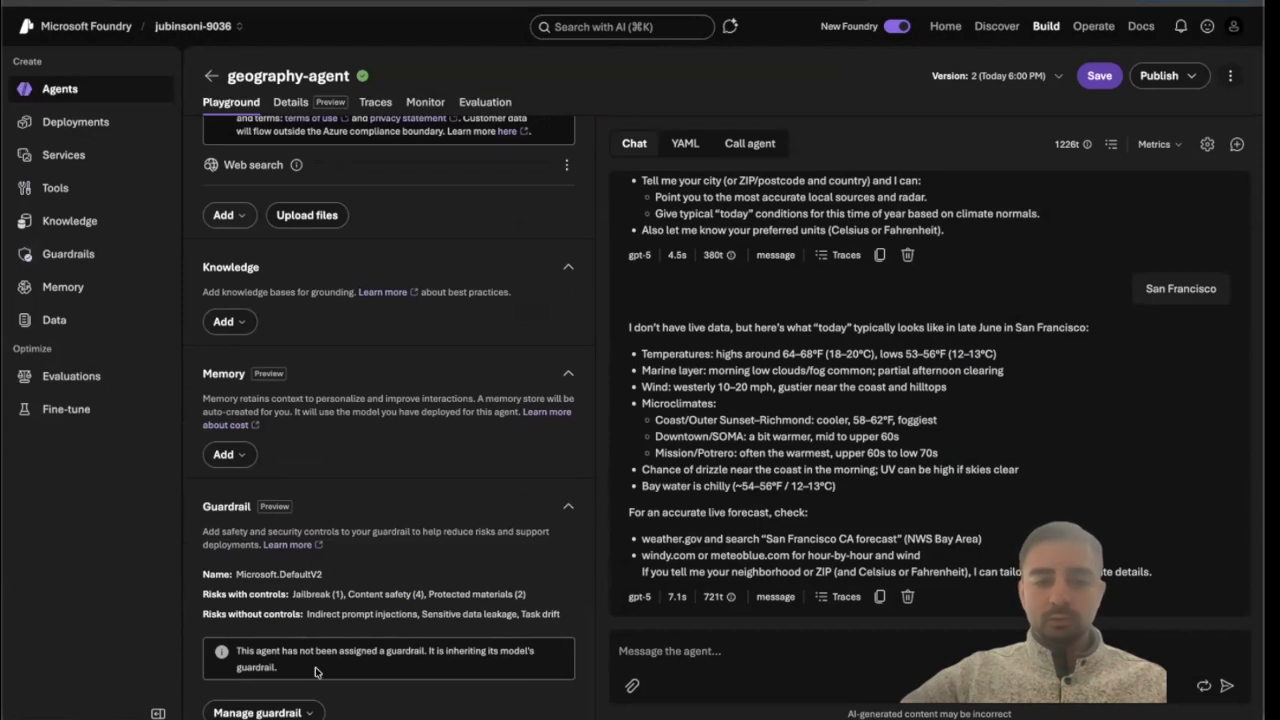
{"action": "left_click", "coordinate": [262, 712]}
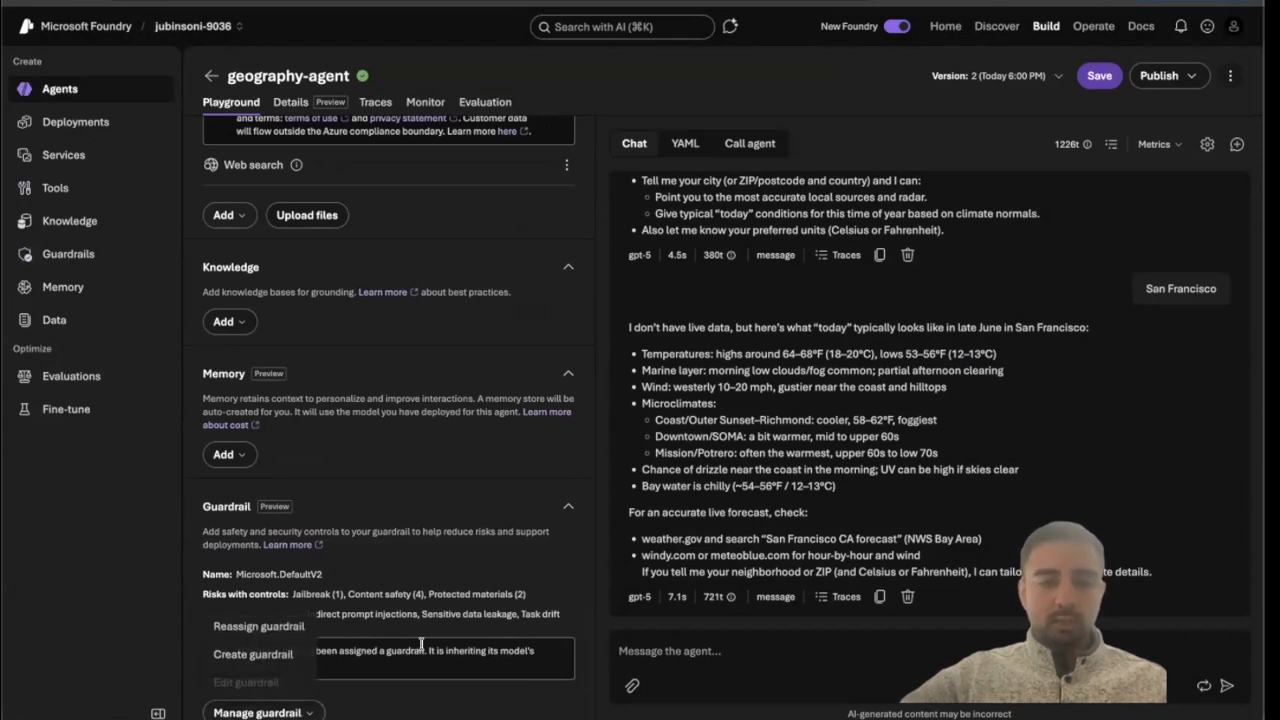
{"action": "left_click", "coordinate": [258, 655]}
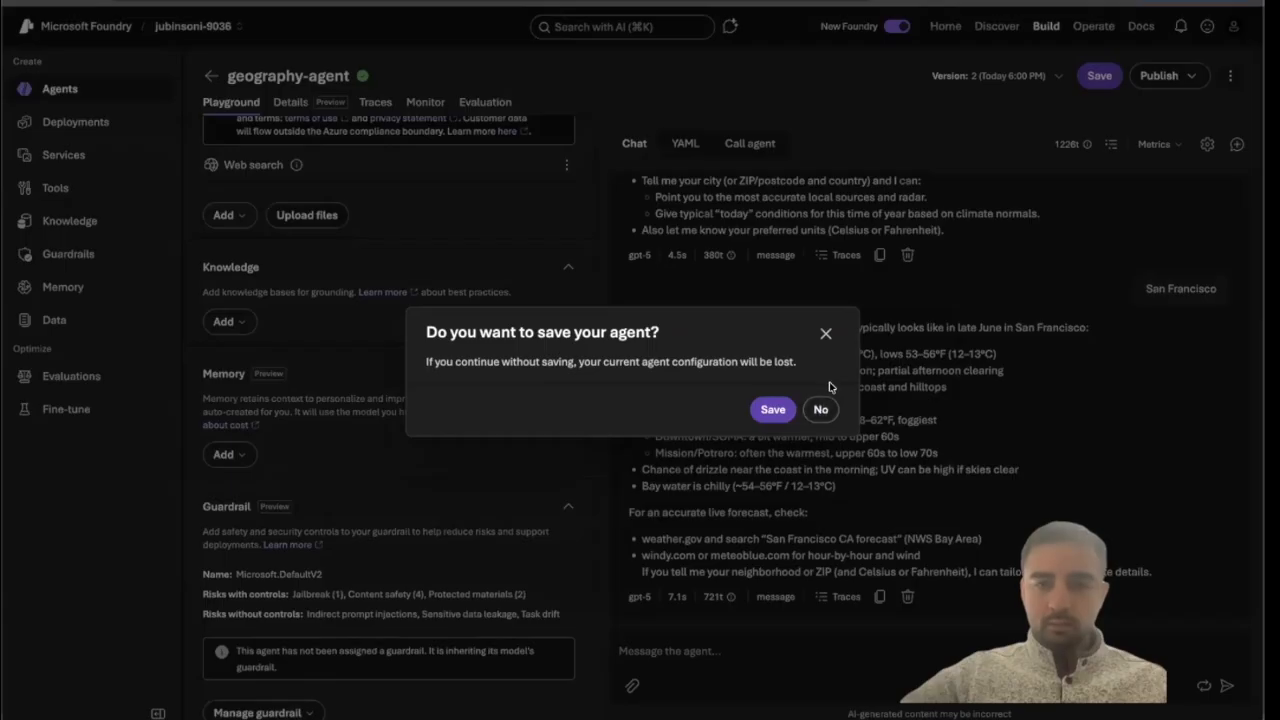
{"action": "left_click", "coordinate": [771, 411]}
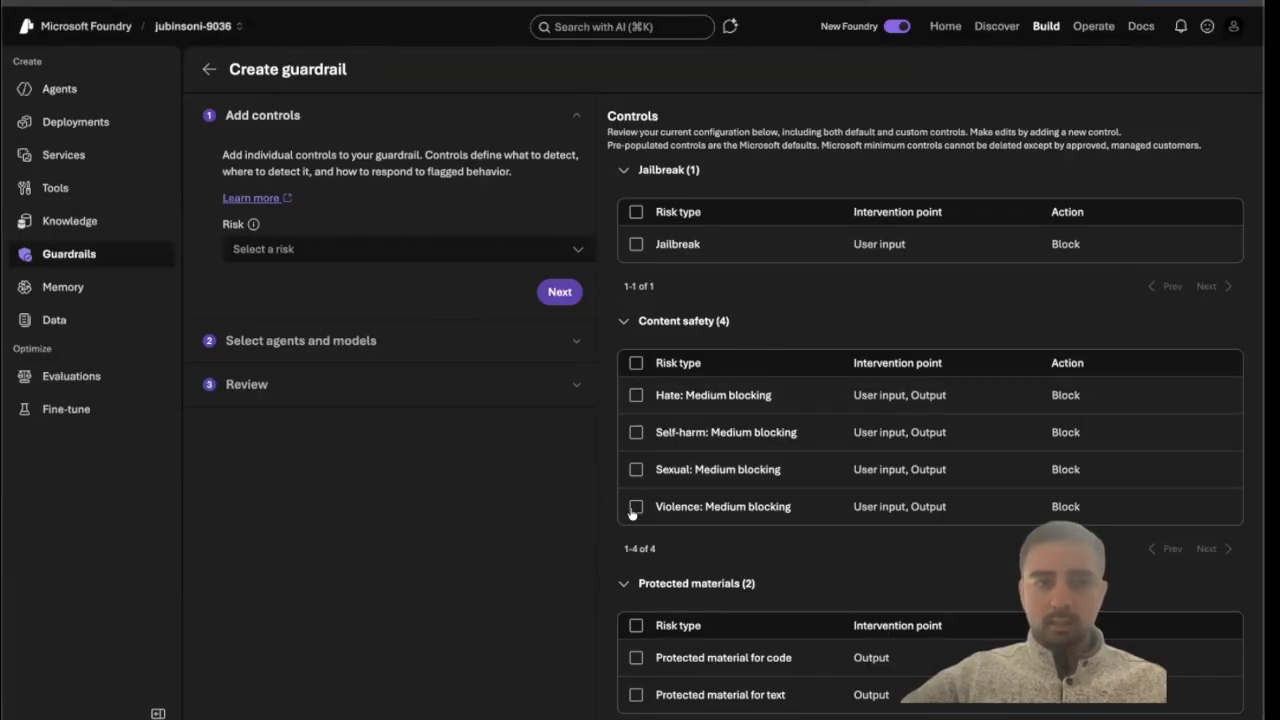
Return to the geography-agent playground from the agents list.
{"action": "left_click", "coordinate": [59, 90]}
{"action": "left_click", "coordinate": [250, 290]}
{"action": "scroll", "coordinate": [398, 427], "scroll_direction": "down", "scroll_amount": 1}
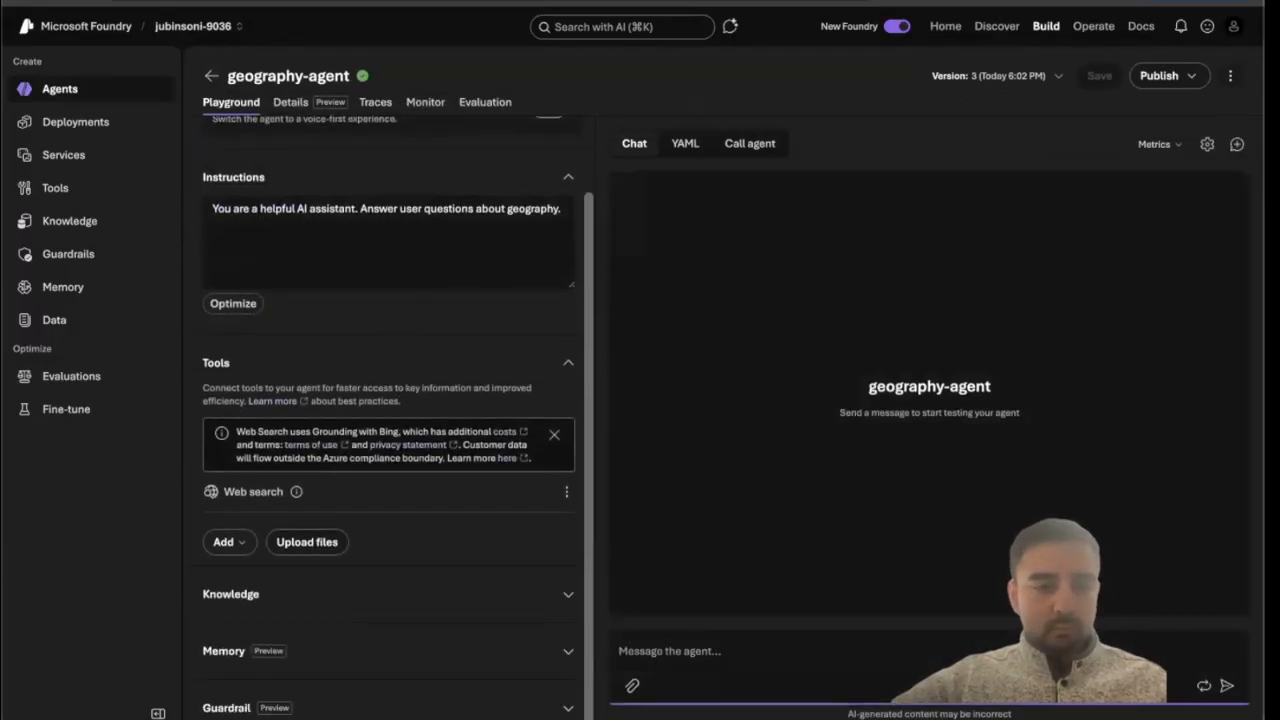
Browse the full tool catalog, searching for elastic and redis tools and reviewing custom and configured tools.
{"action": "left_click", "coordinate": [241, 544]}
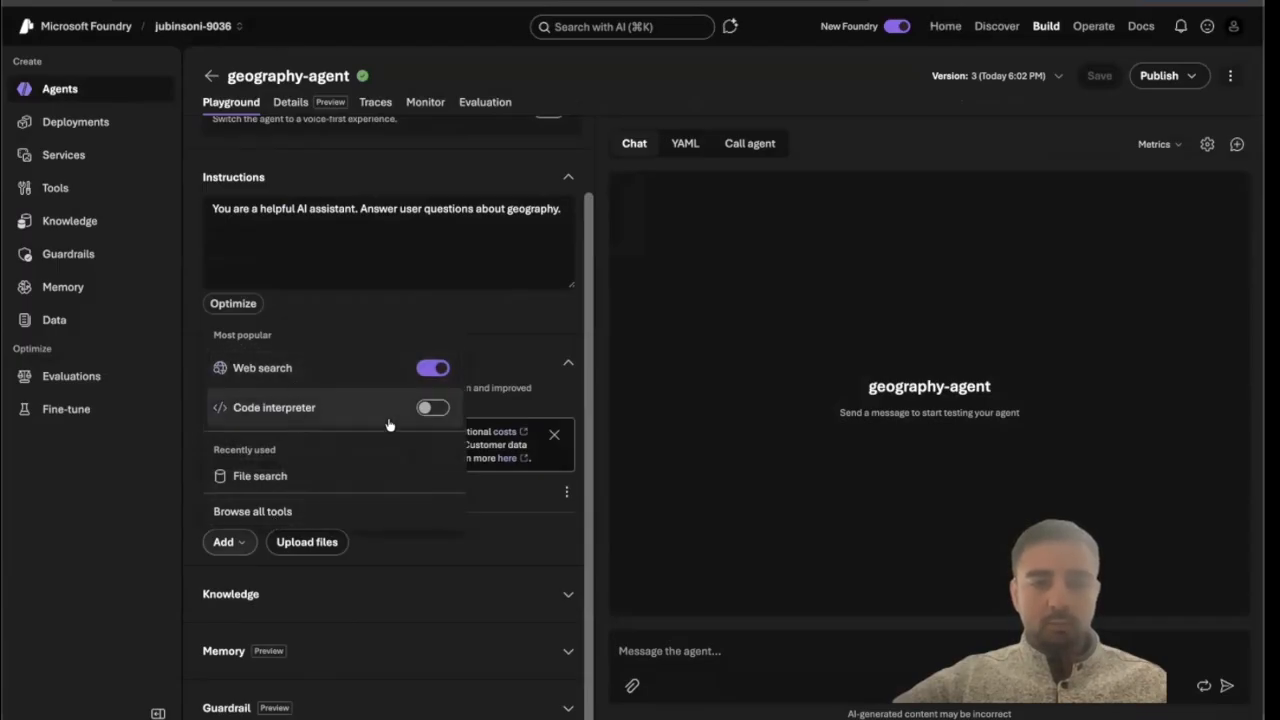
{"action": "left_click", "coordinate": [361, 511]}
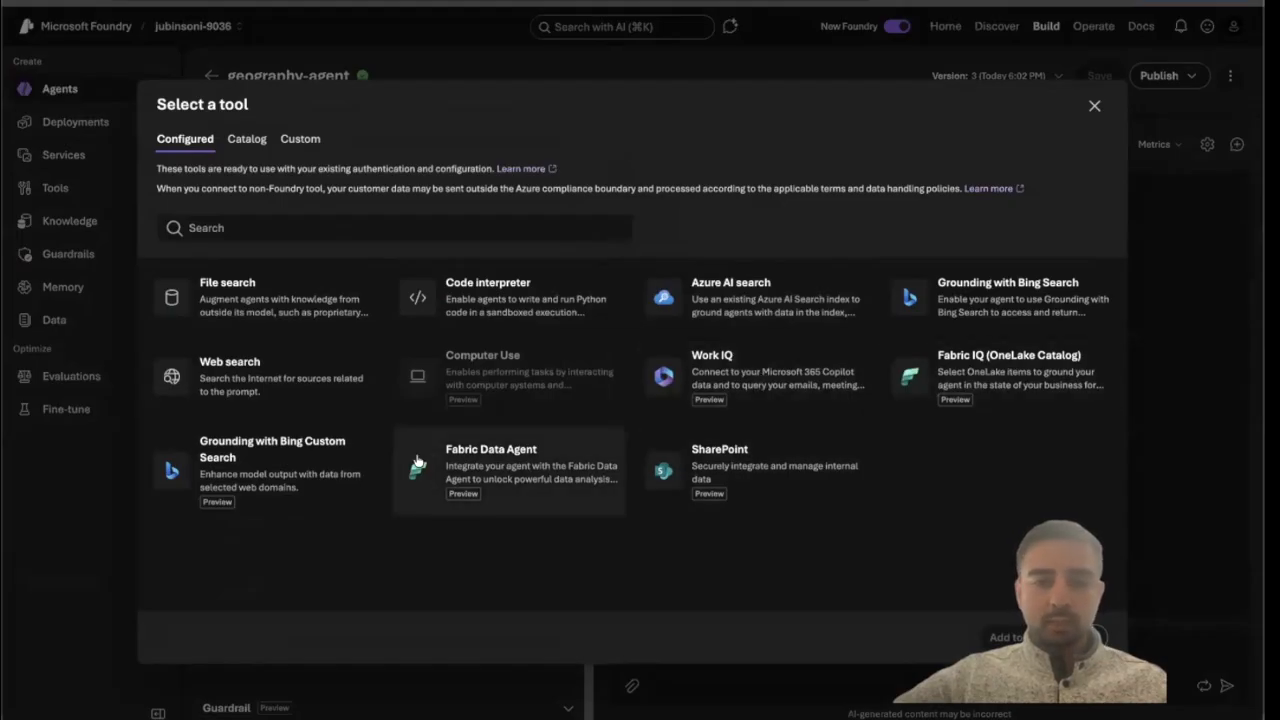
{"action": "left_click", "coordinate": [247, 142]}
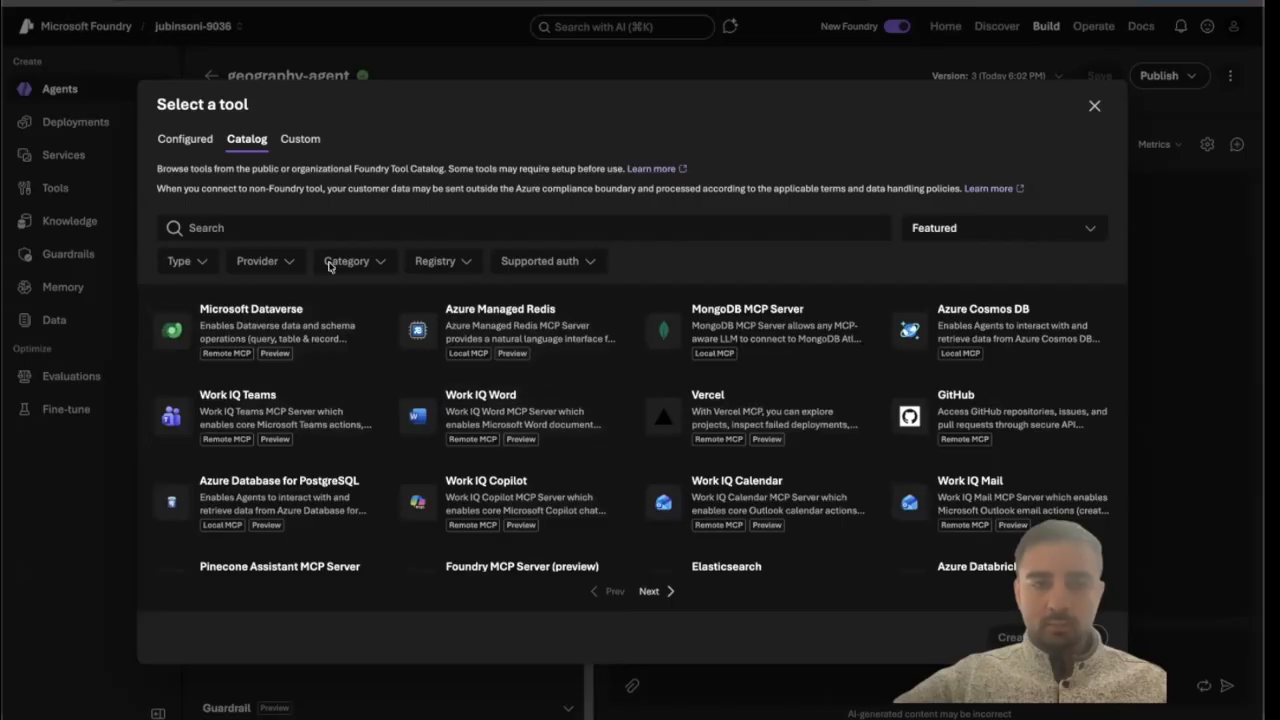
{"action": "left_click", "coordinate": [433, 214]}
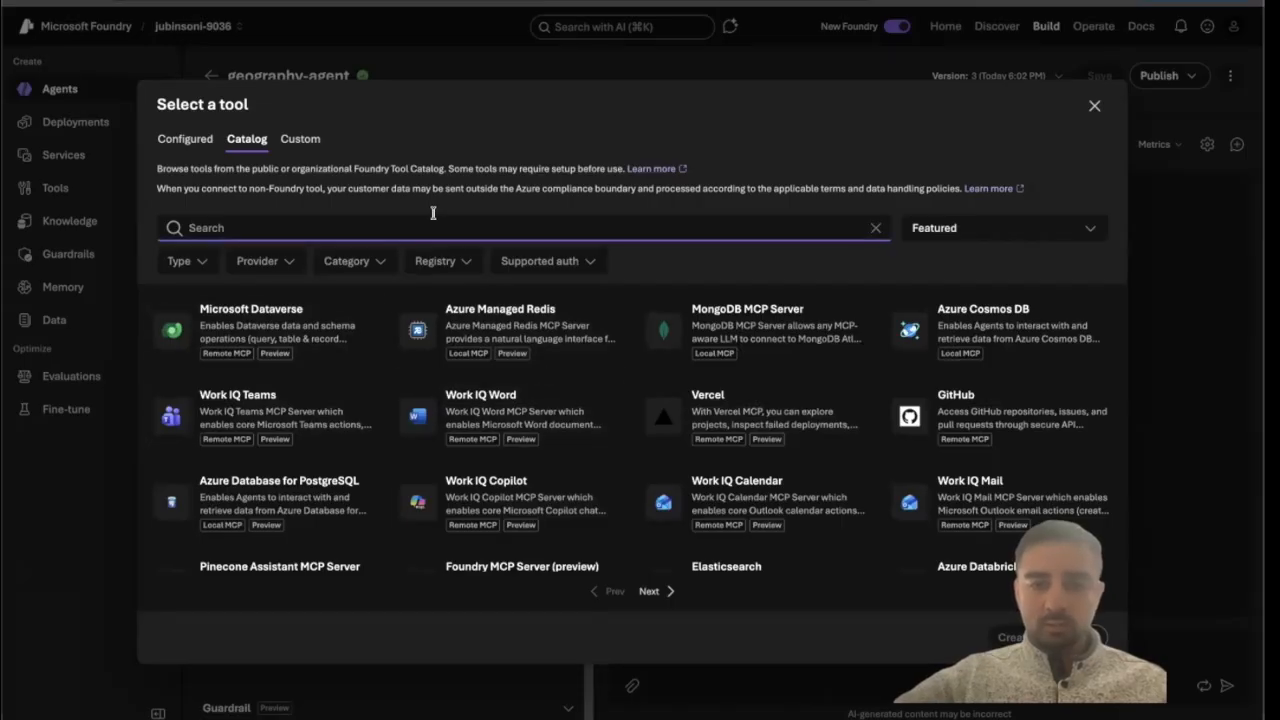
{"action": "type", "text": "elastic"}
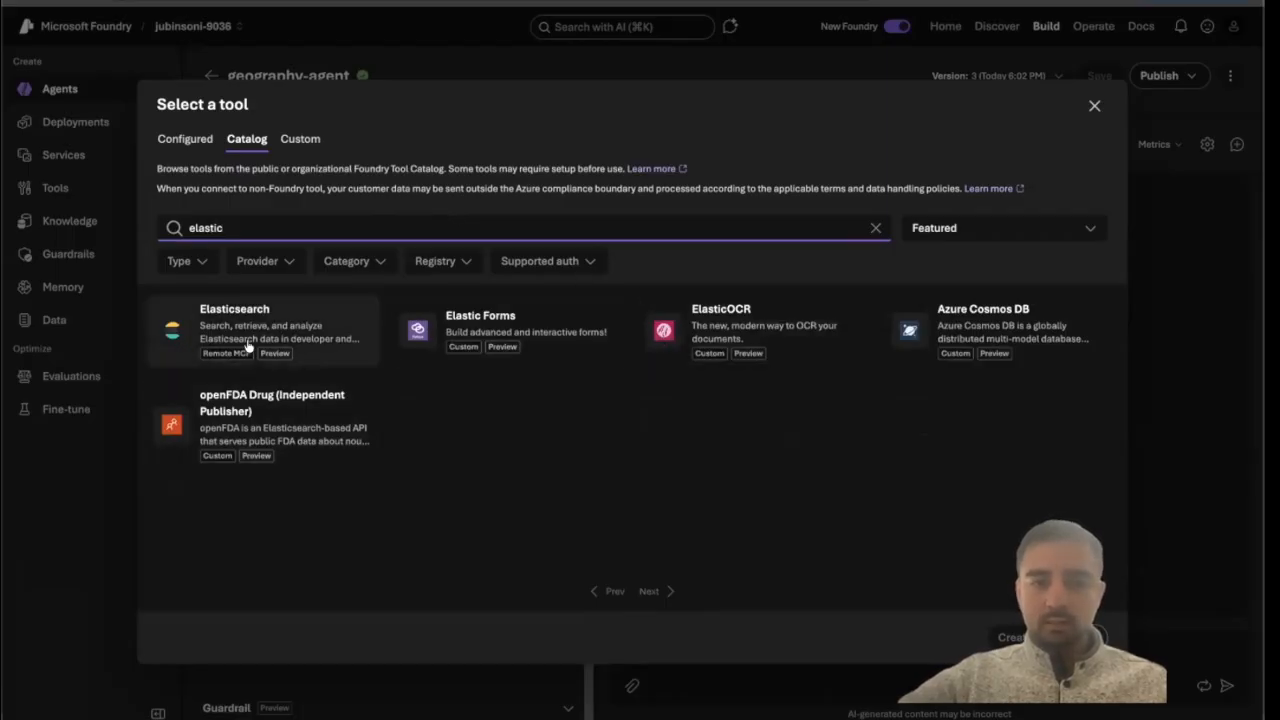
{"action": "triple_click", "coordinate": [438, 216]}
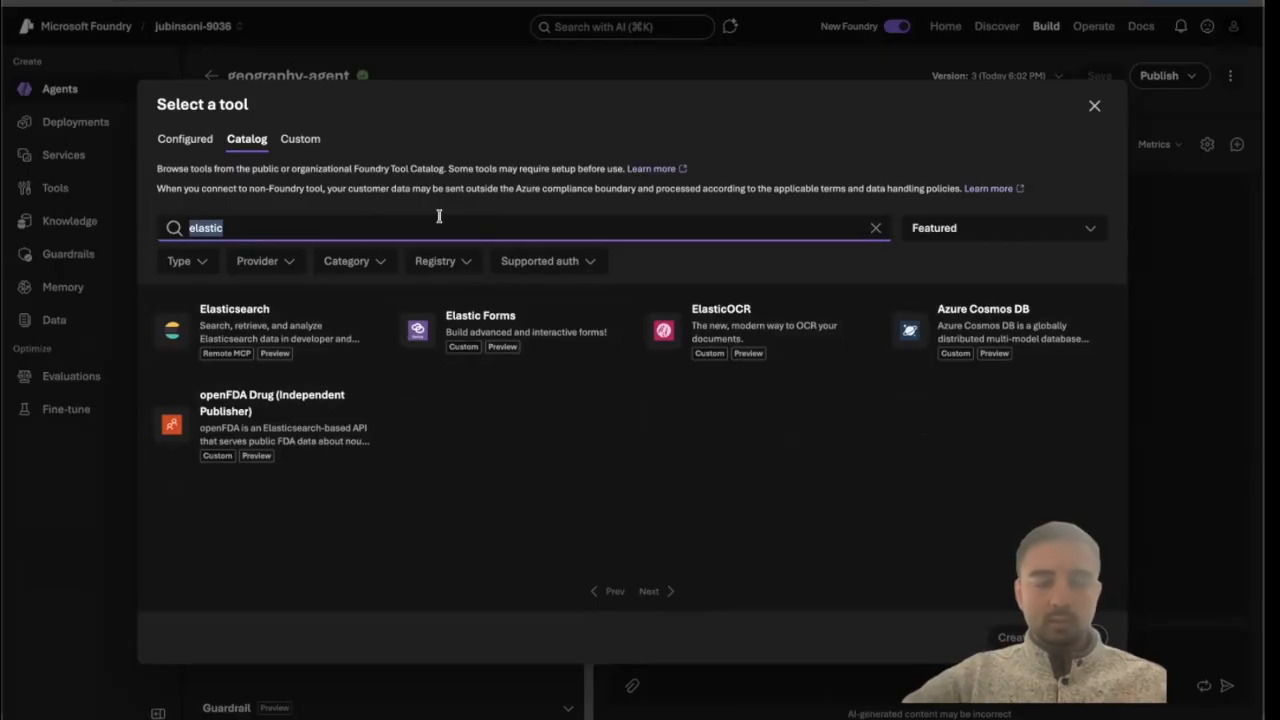
{"action": "type", "text": "redis"}
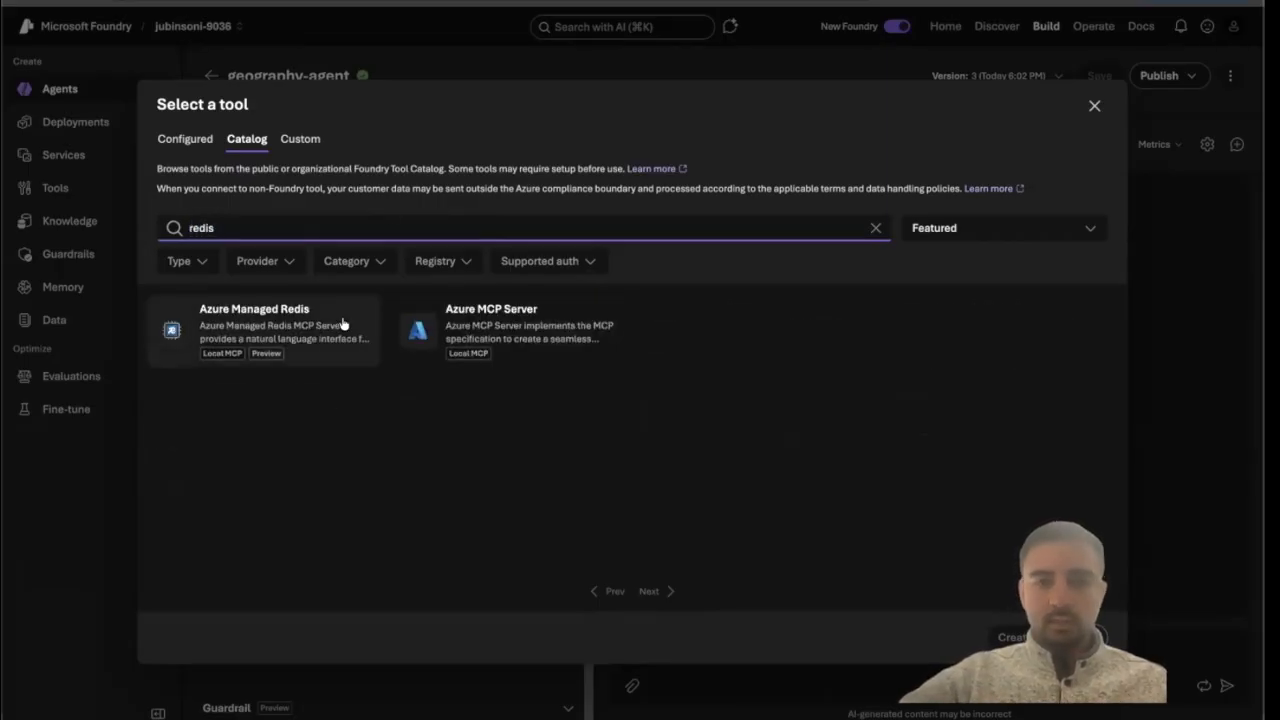
{"action": "left_click", "coordinate": [303, 141]}
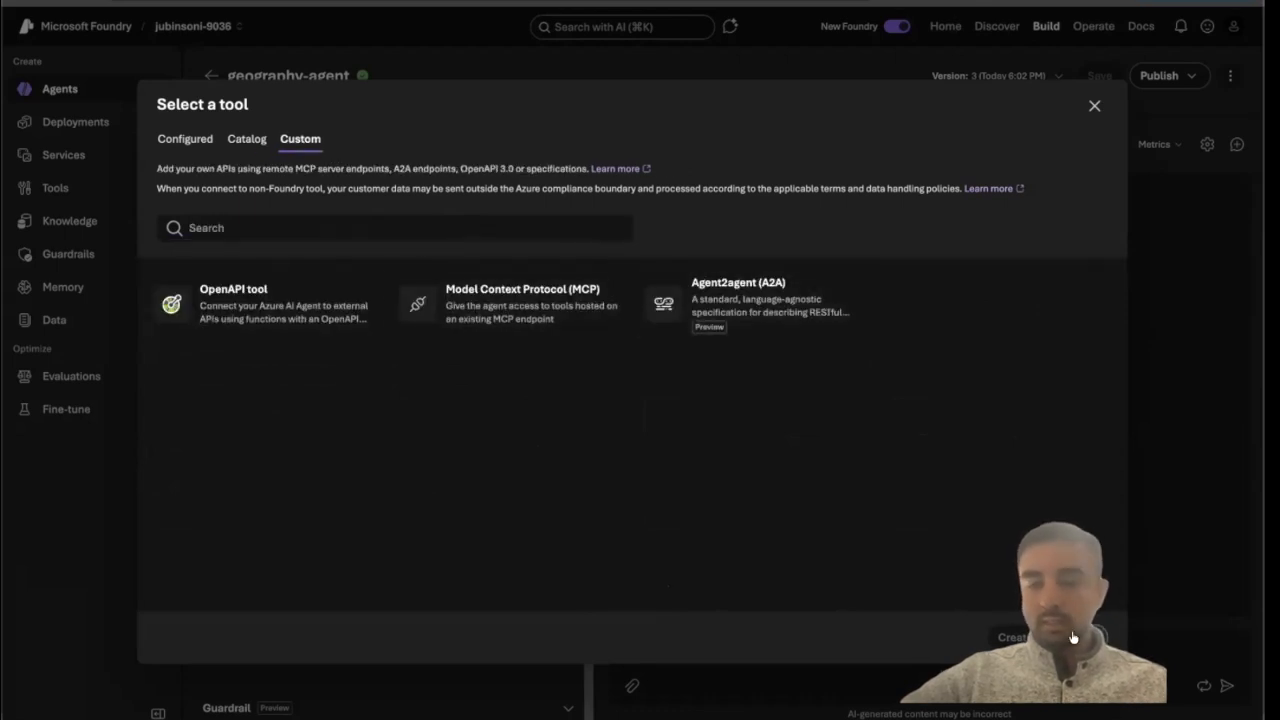
{"action": "left_click", "coordinate": [187, 141]}
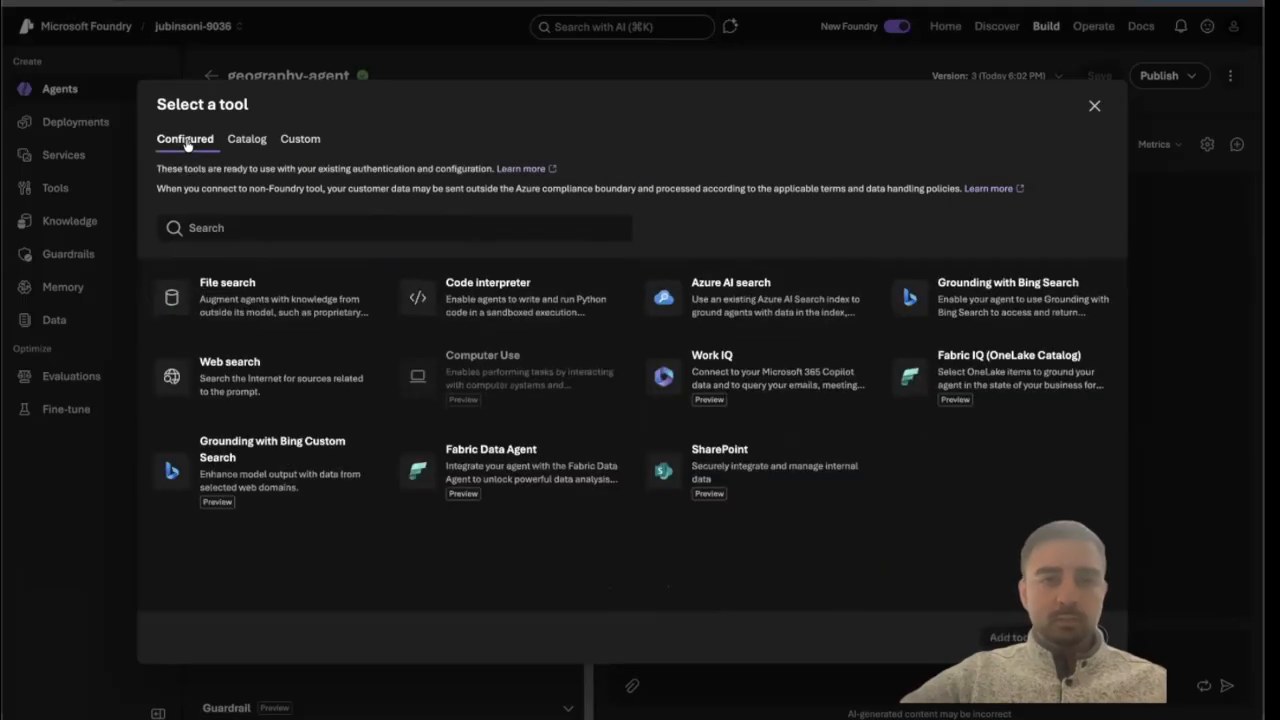
{"action": "left_click", "coordinate": [1085, 636]}
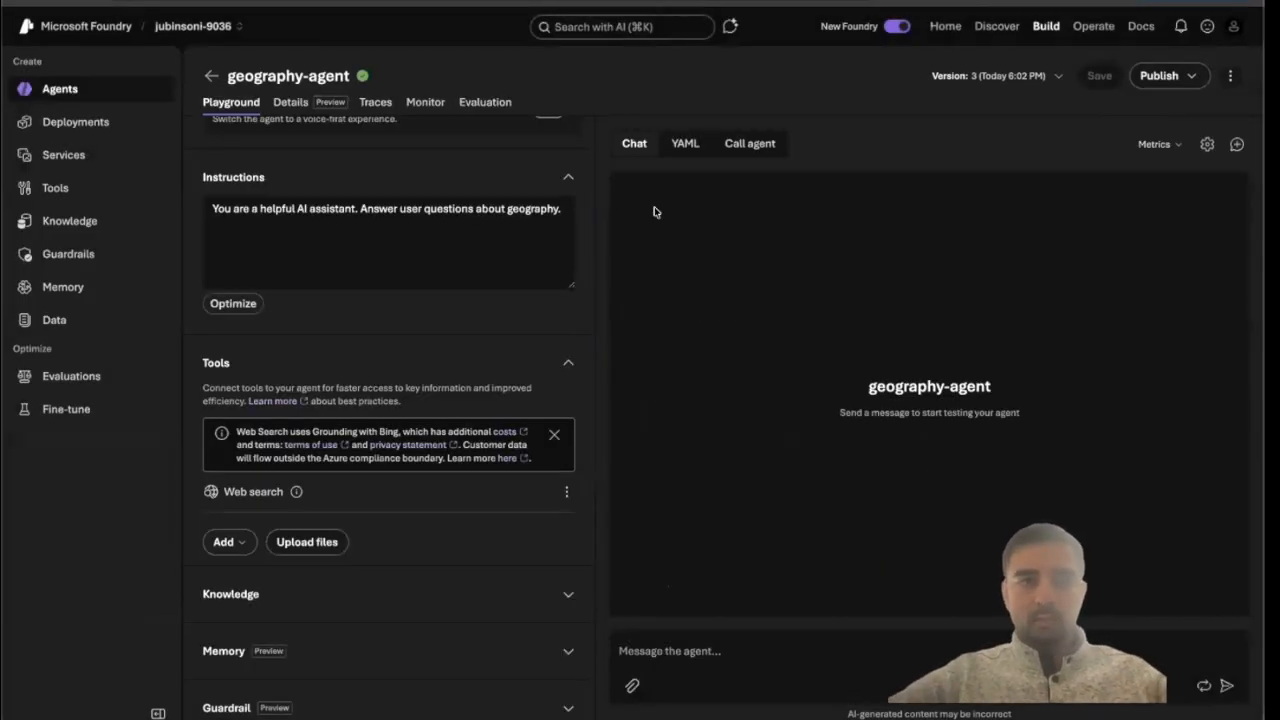
Ask the agent "Tell me weather for SF" in the chat.
{"action": "left_click", "coordinate": [630, 26]}
{"action": "left_click", "coordinate": [547, 251]}
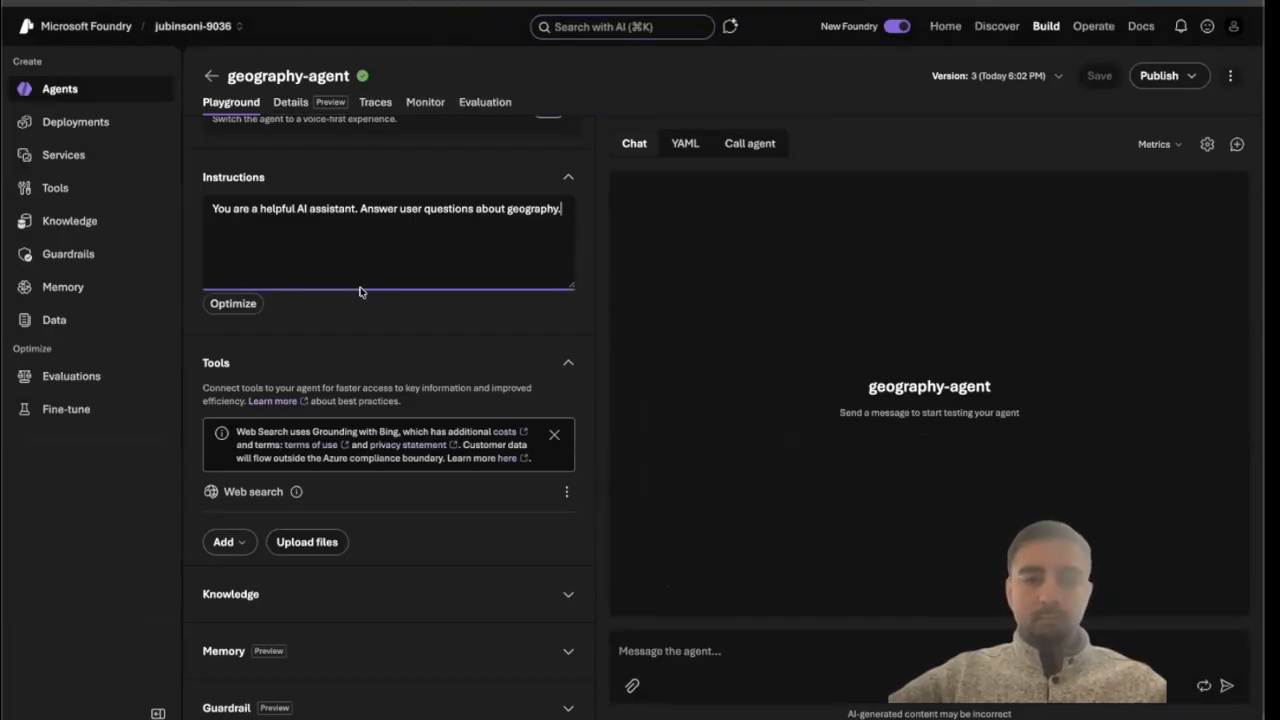
{"action": "left_click", "coordinate": [800, 646]}
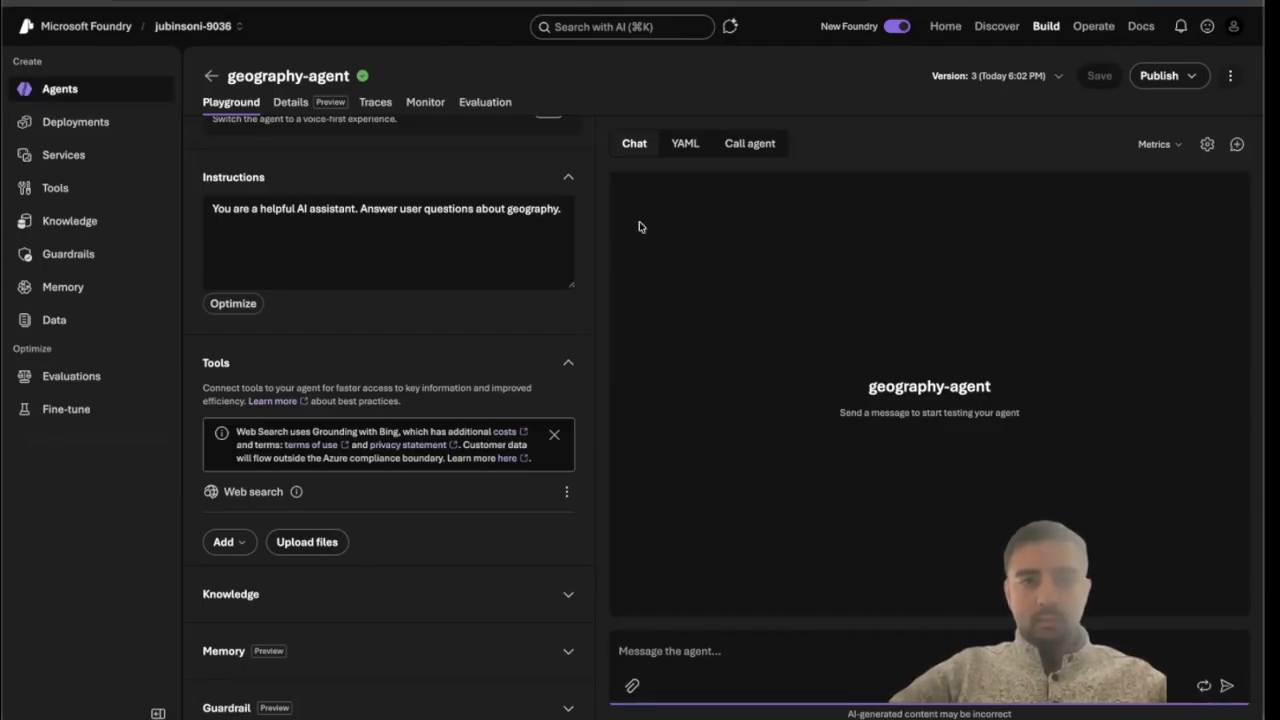
{"action": "scroll", "coordinate": [491, 271], "scroll_direction": "up", "scroll_amount": 2}
{"action": "type", "text": "Tell me weather for SF"}
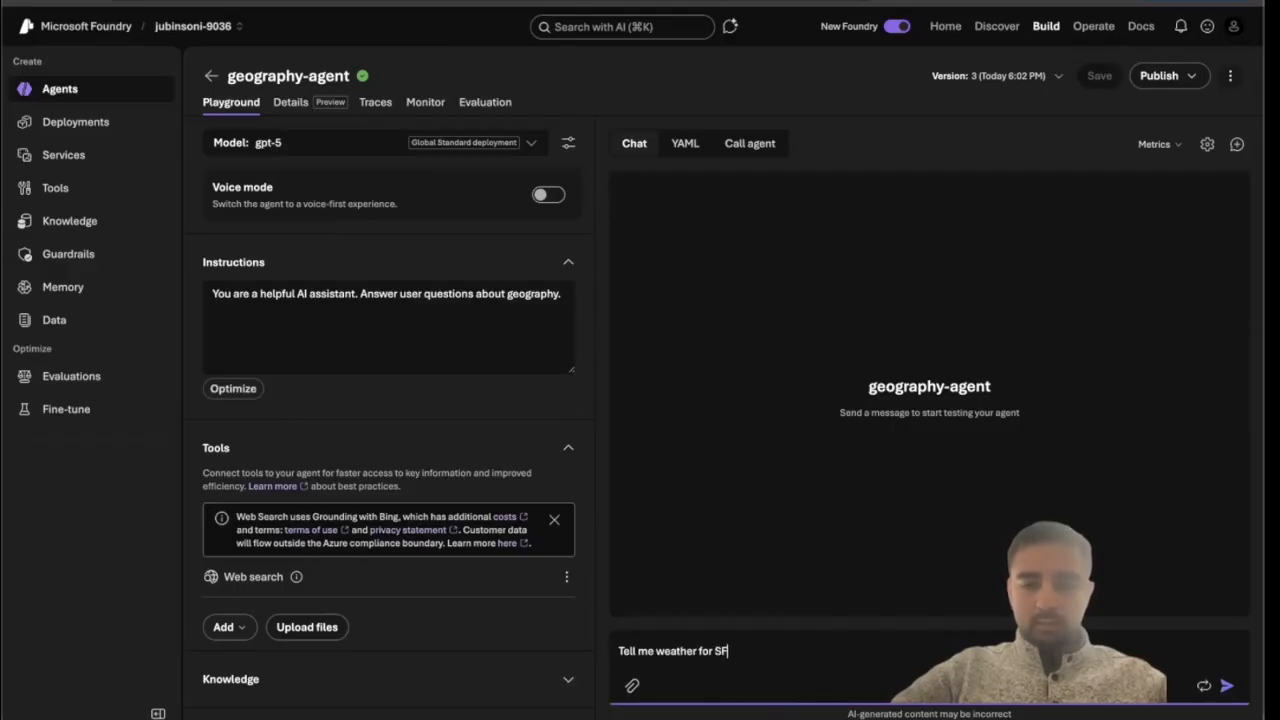
{"action": "key", "text": "Return"}
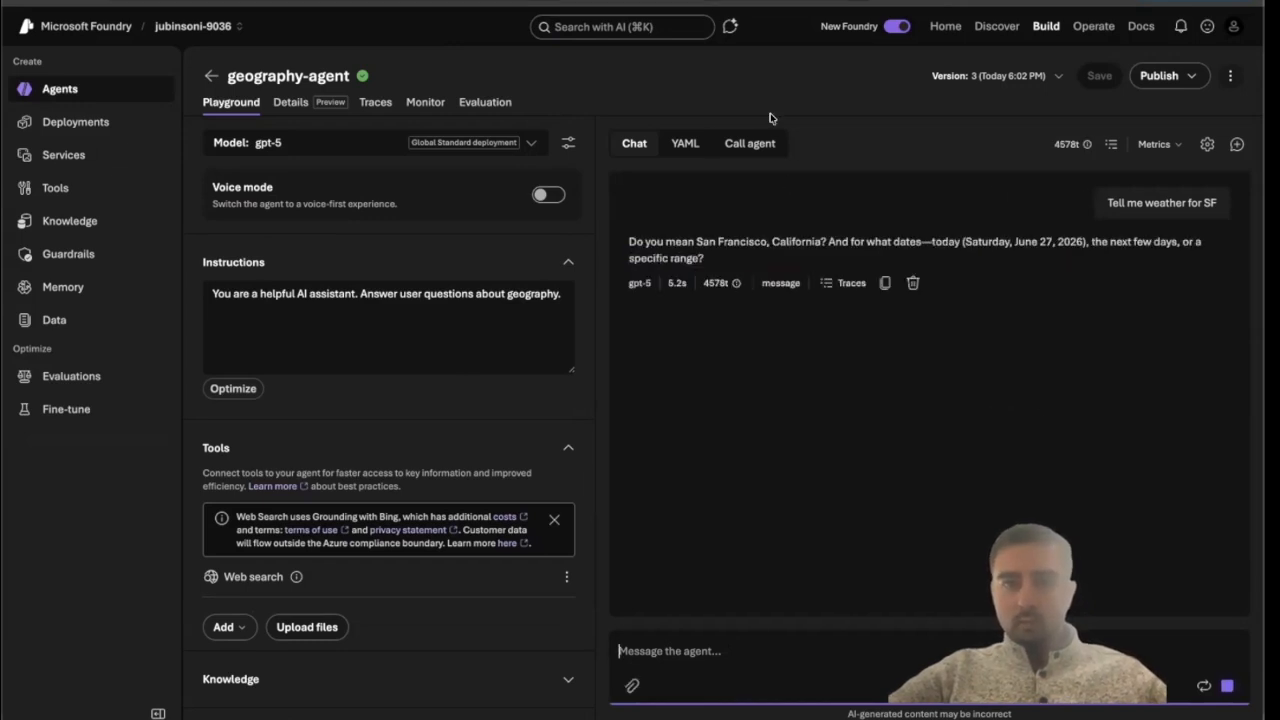
Reply "Yes" to the agent's clarifying question and switch the agent's model to gpt-4.1-mini.
{"action": "type", "text": "Yes"}
{"action": "key", "text": "Return"}
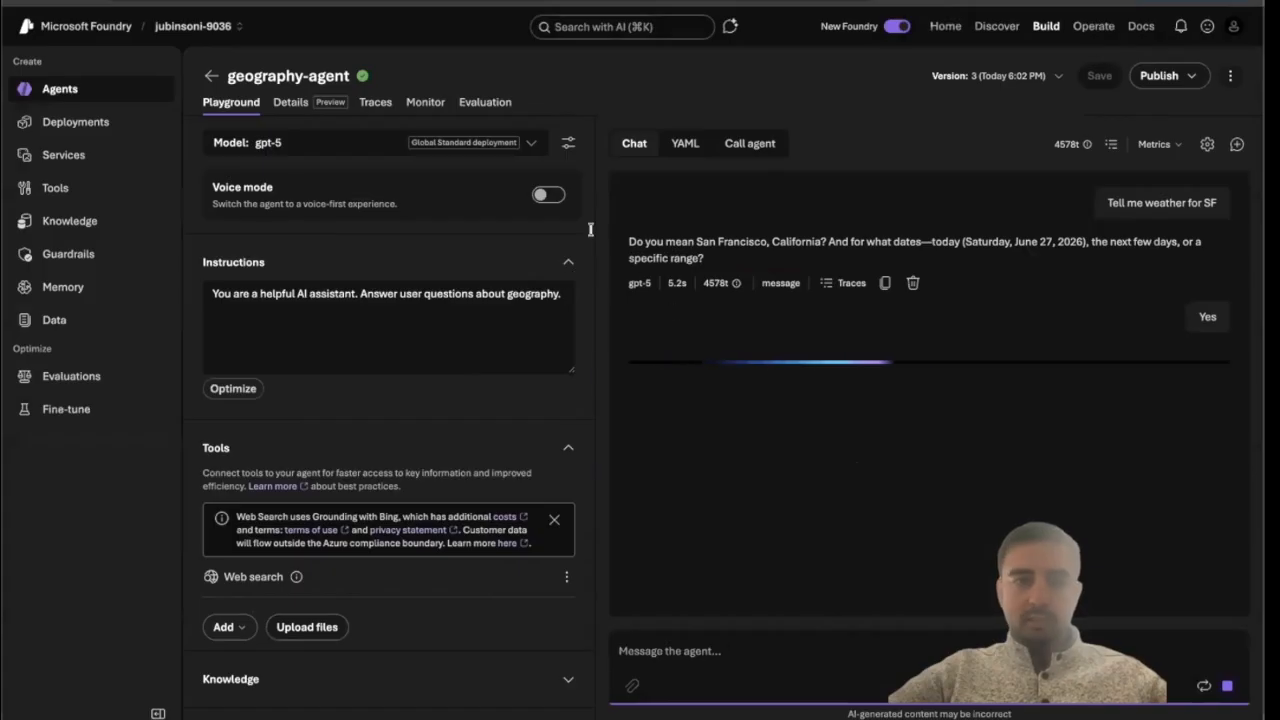
{"action": "left_click", "coordinate": [531, 142]}
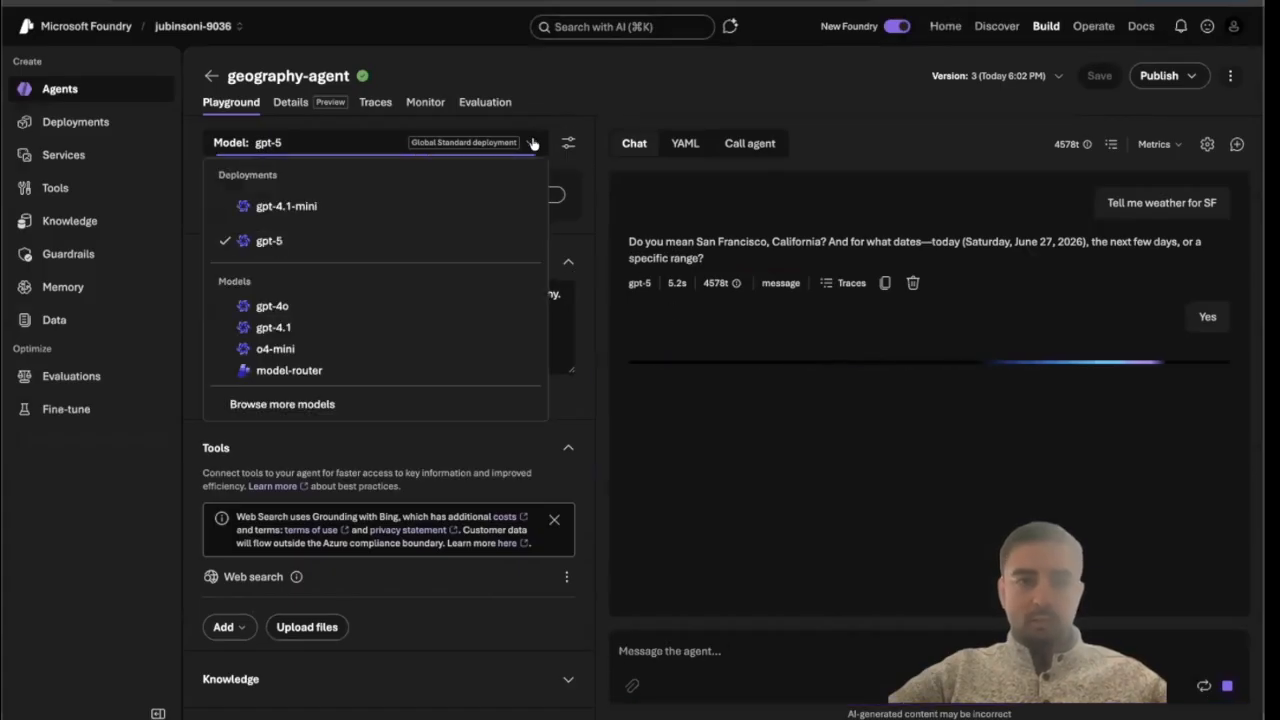
{"action": "left_click", "coordinate": [372, 206]}
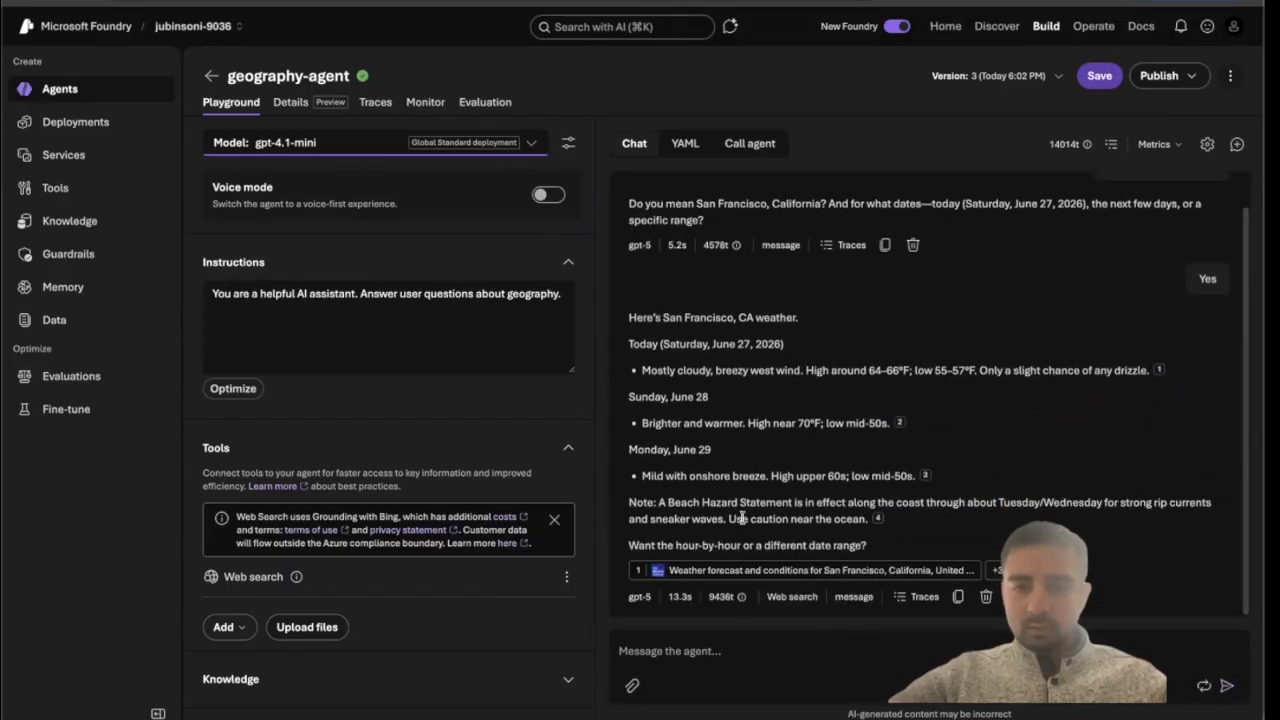
Review the agent's YAML definition and the Call agent Python sample, copying the project endpoint.
{"action": "left_click", "coordinate": [682, 143]}
{"action": "scroll", "coordinate": [736, 292], "scroll_direction": "down", "scroll_amount": 1}
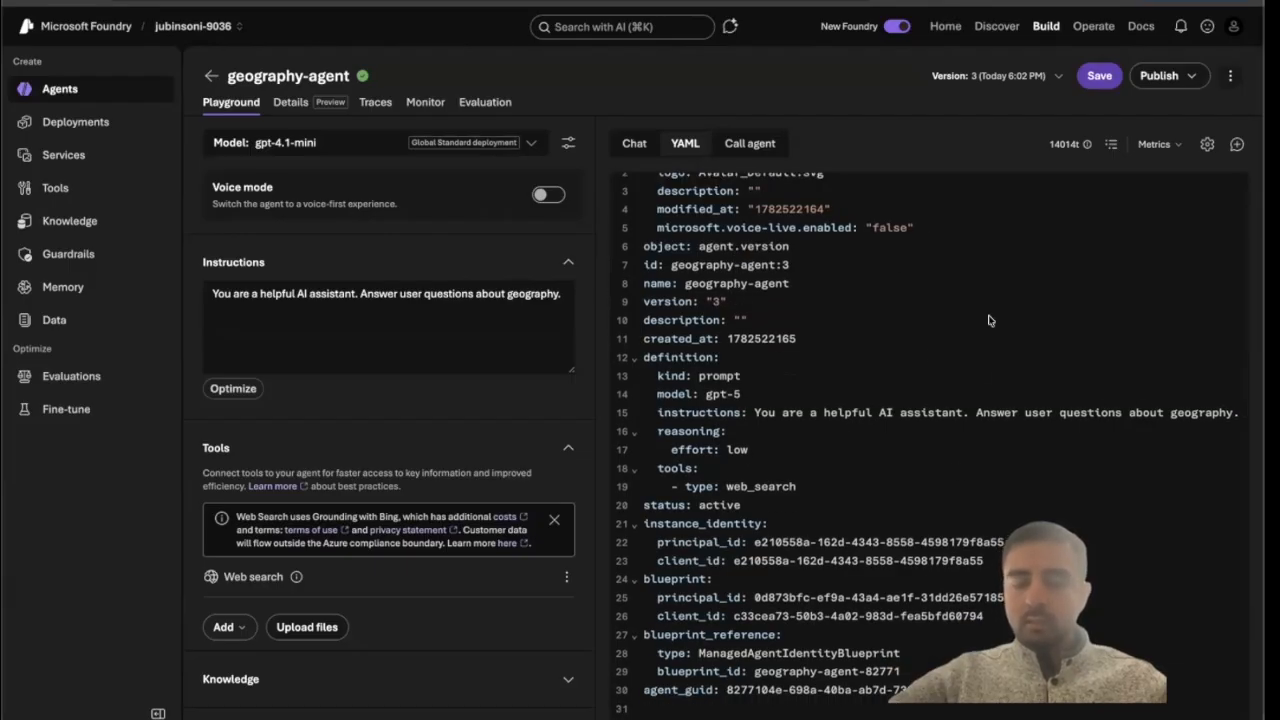
{"action": "left_click", "coordinate": [755, 143]}
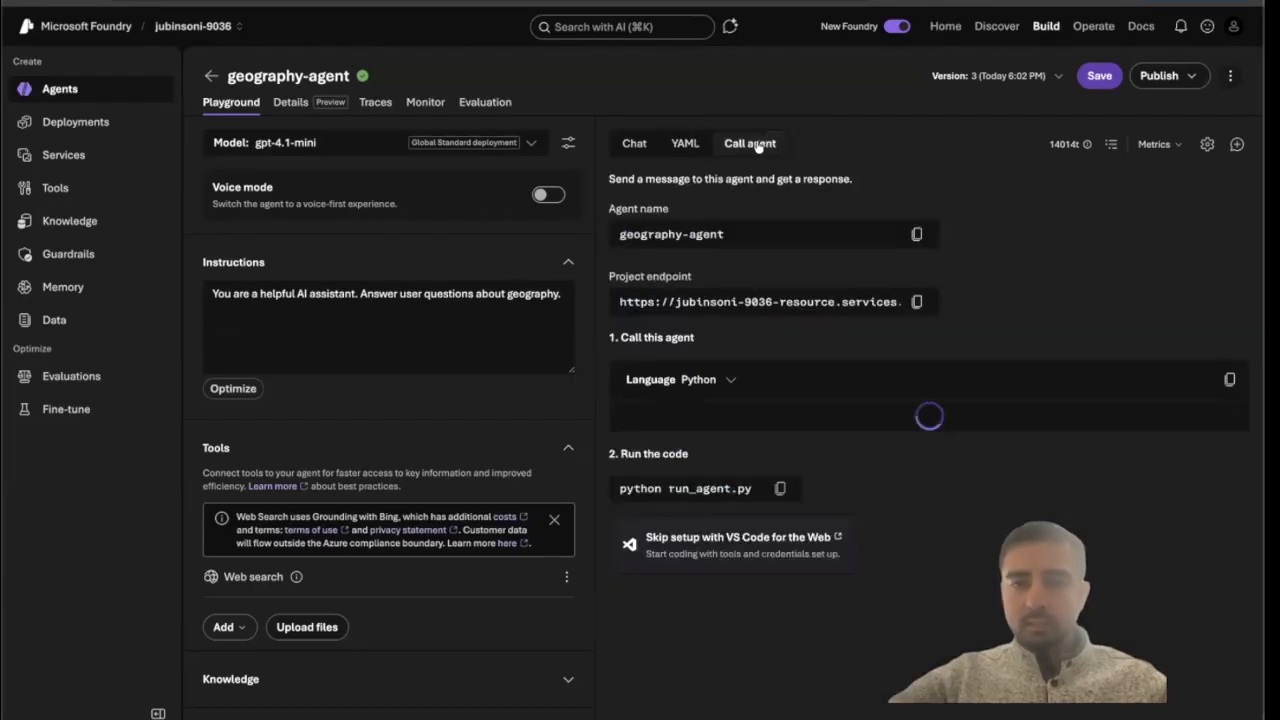
{"action": "left_click", "coordinate": [917, 301]}
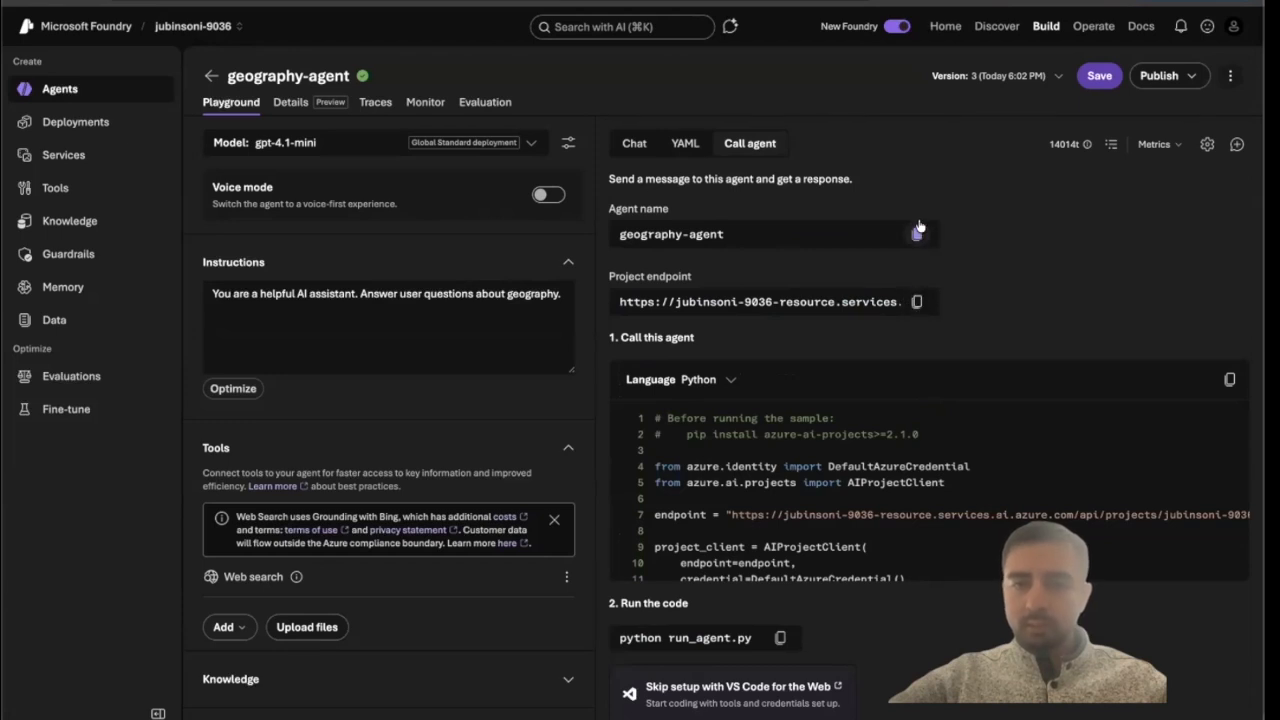
{"action": "scroll", "coordinate": [828, 507], "scroll_direction": "down", "scroll_amount": 5}
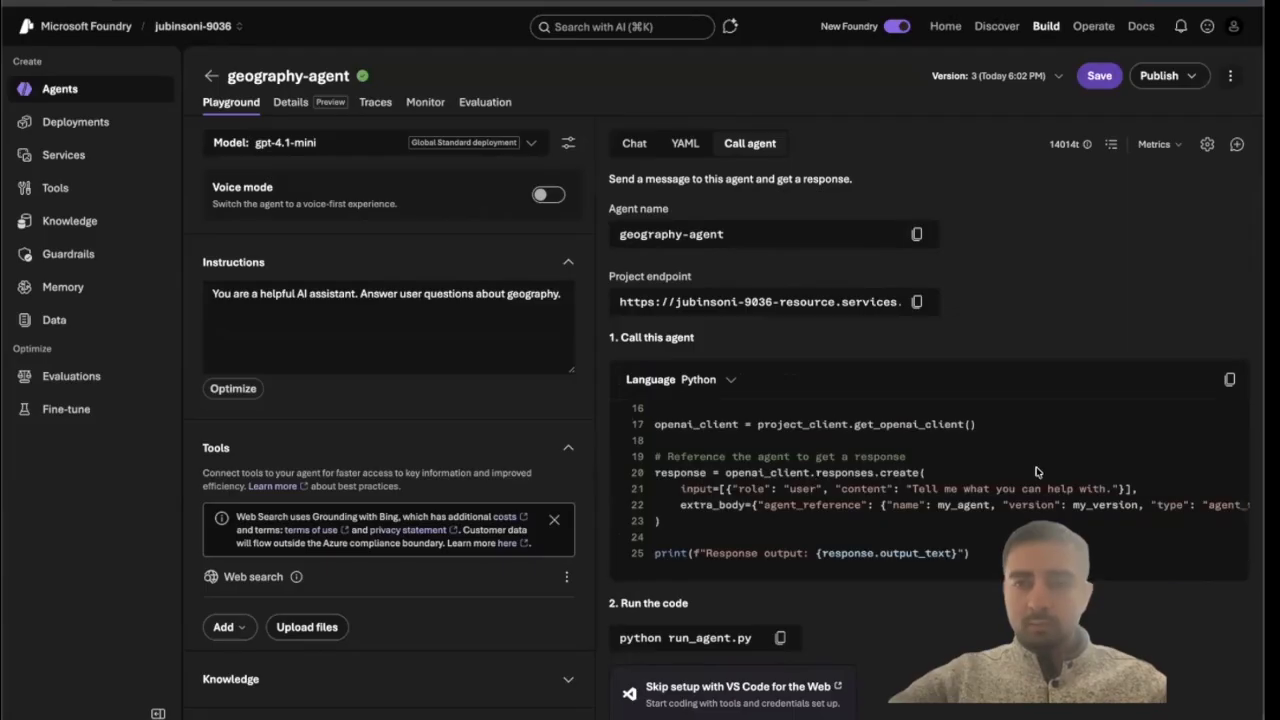
Review the agent's Details page with its configuration, endpoints and channels.
{"action": "left_click", "coordinate": [278, 95]}
{"action": "left_click", "coordinate": [765, 408]}
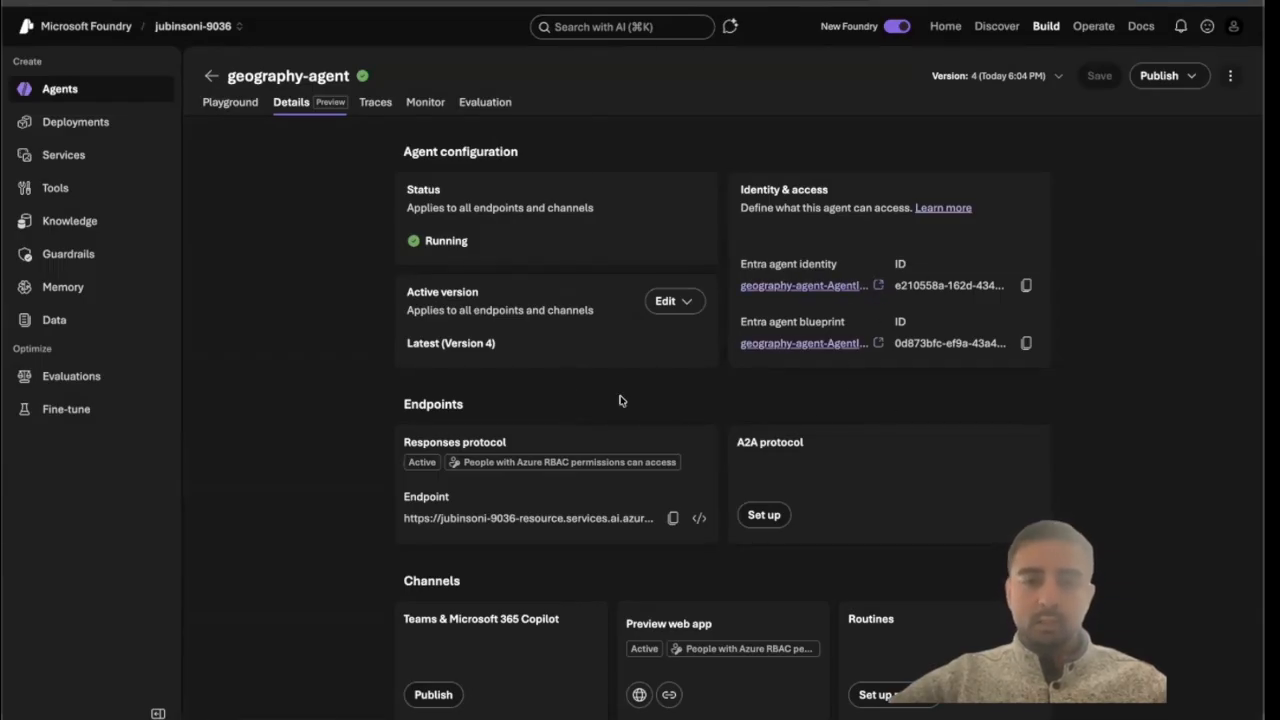
{"action": "scroll", "coordinate": [576, 495], "scroll_direction": "down", "scroll_amount": 1}
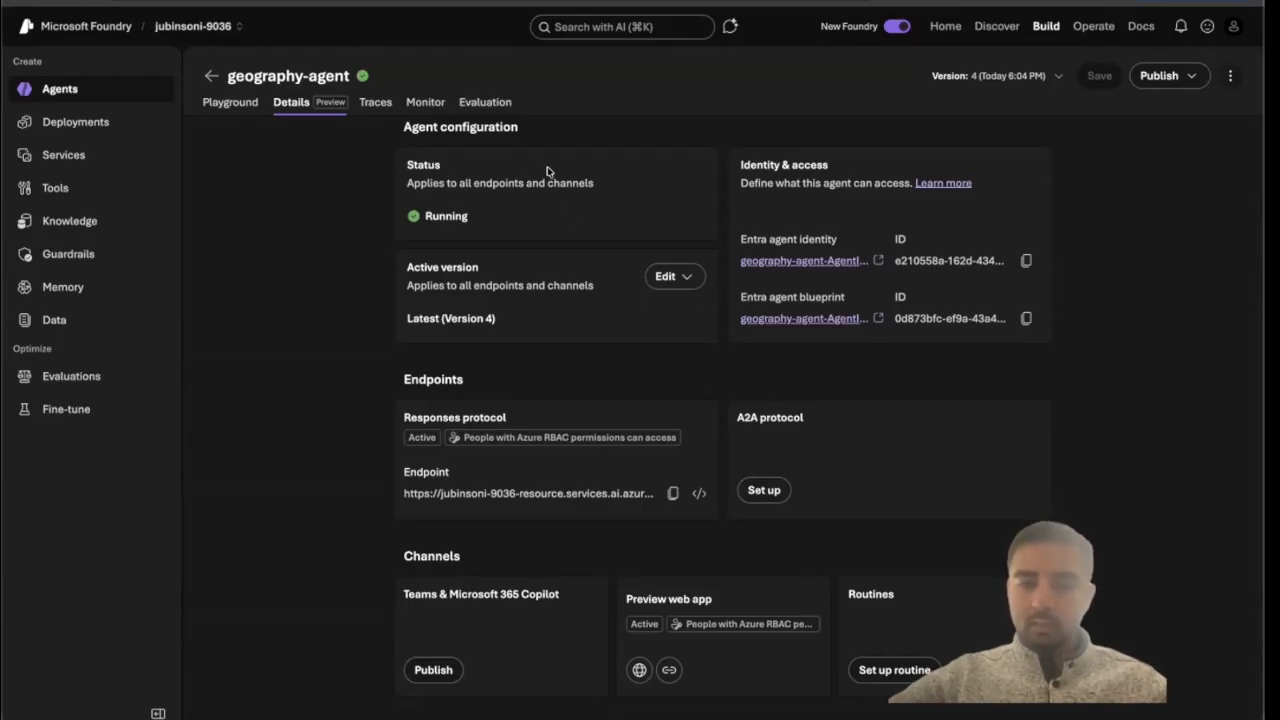
Examine the agent's Traces page and its date range, reopening geography-agent from the agents list.
{"action": "left_click", "coordinate": [373, 104]}
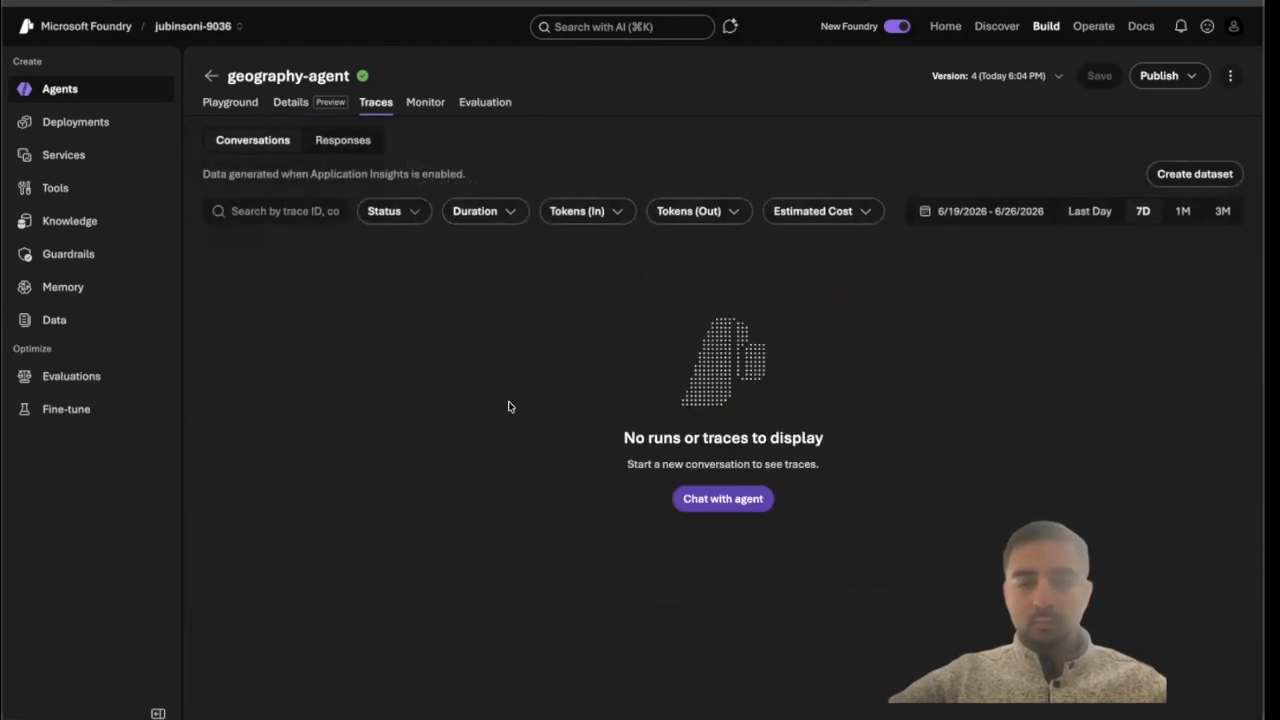
{"action": "left_click", "coordinate": [210, 77]}
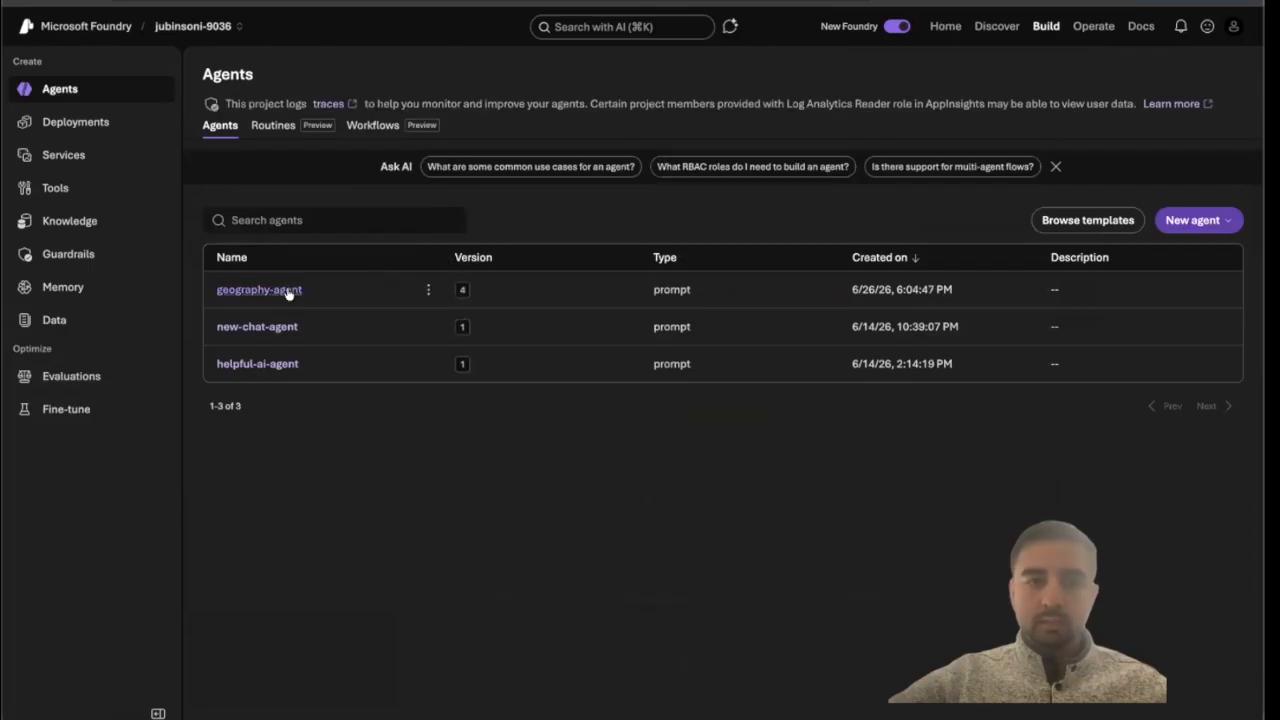
{"action": "left_click", "coordinate": [288, 291]}
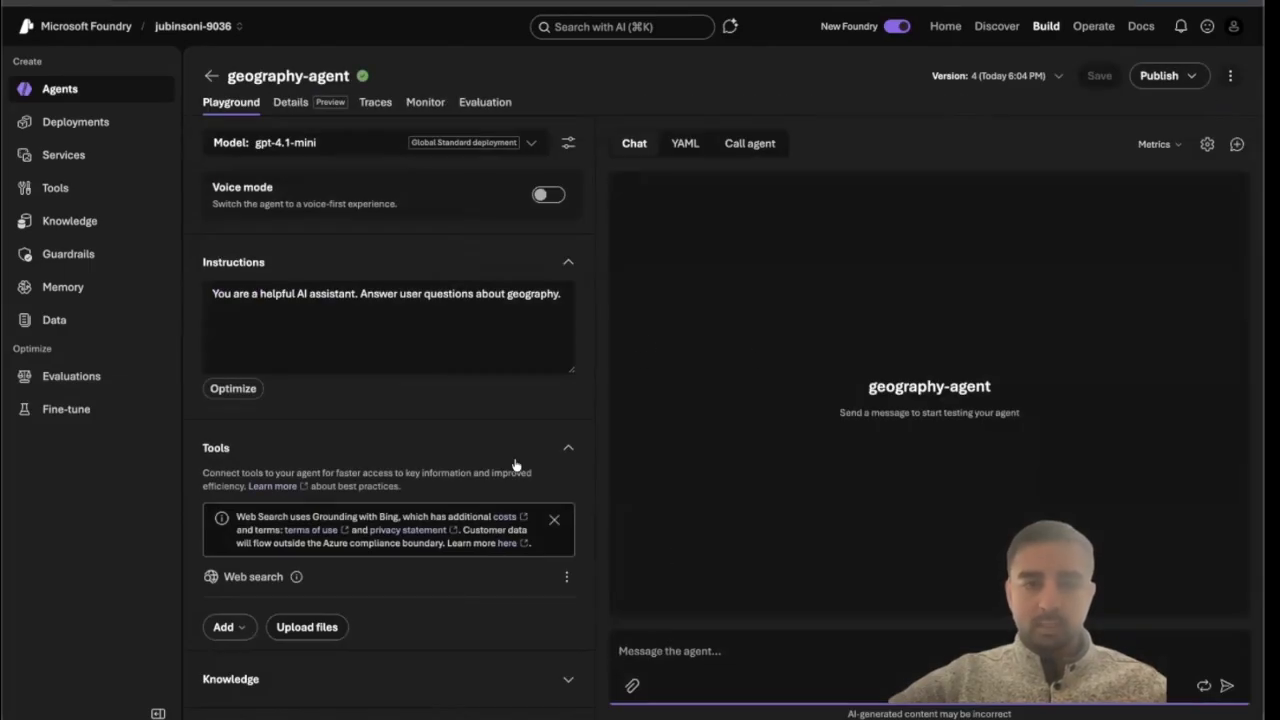
{"action": "left_click", "coordinate": [375, 102]}
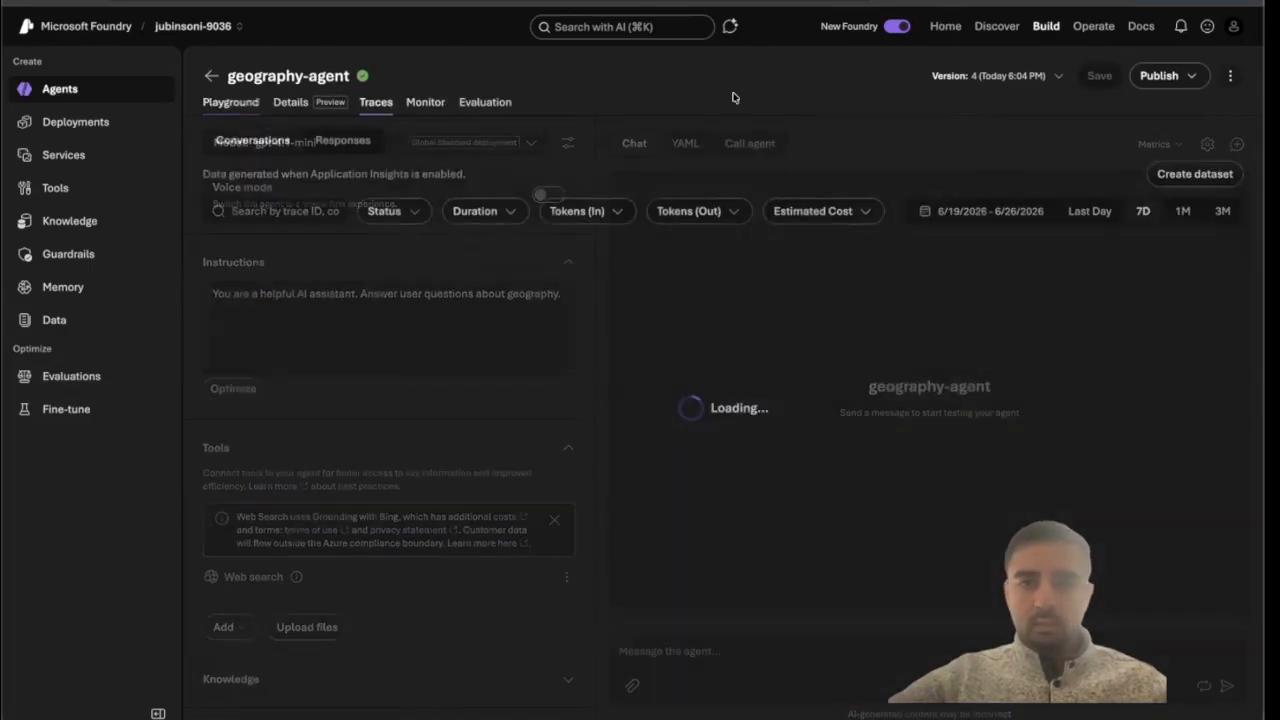
{"action": "left_click", "coordinate": [990, 211]}
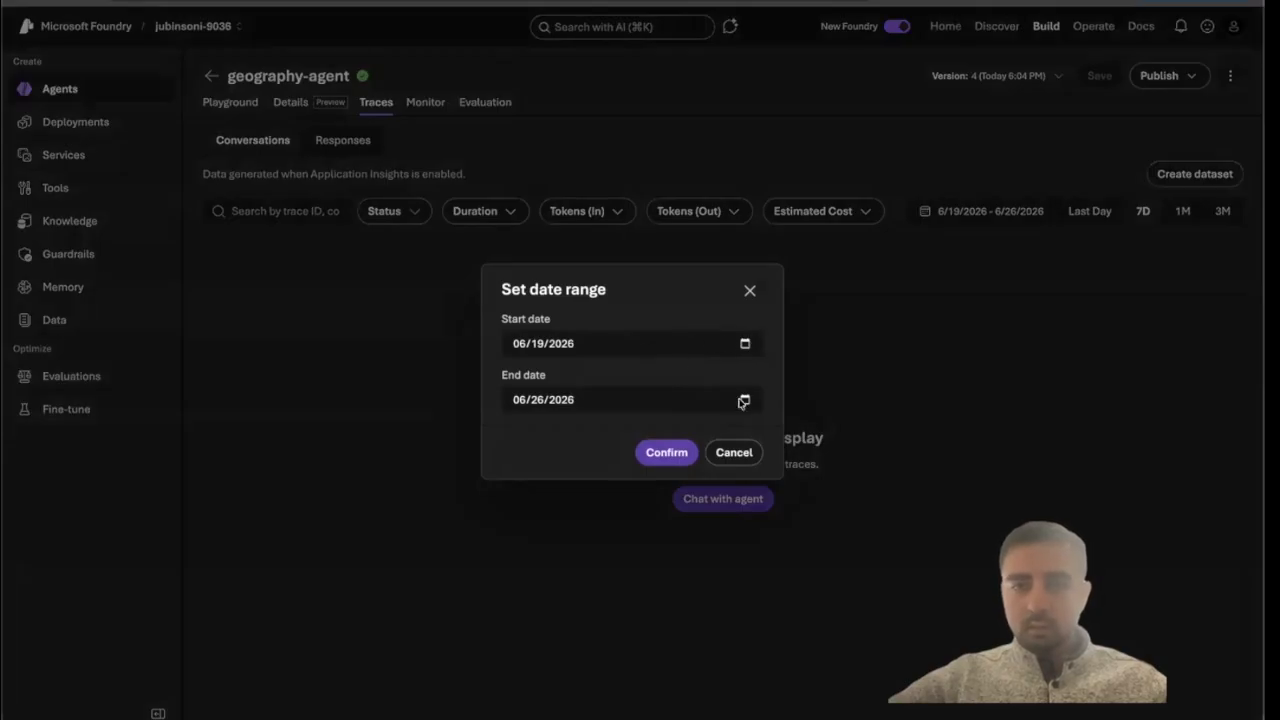
{"action": "left_click", "coordinate": [731, 456]}
Ask the agent "Hi tell me in what country did green onions orignate and it's weather right now and what time it is over there right now".
{"action": "left_click", "coordinate": [735, 508]}
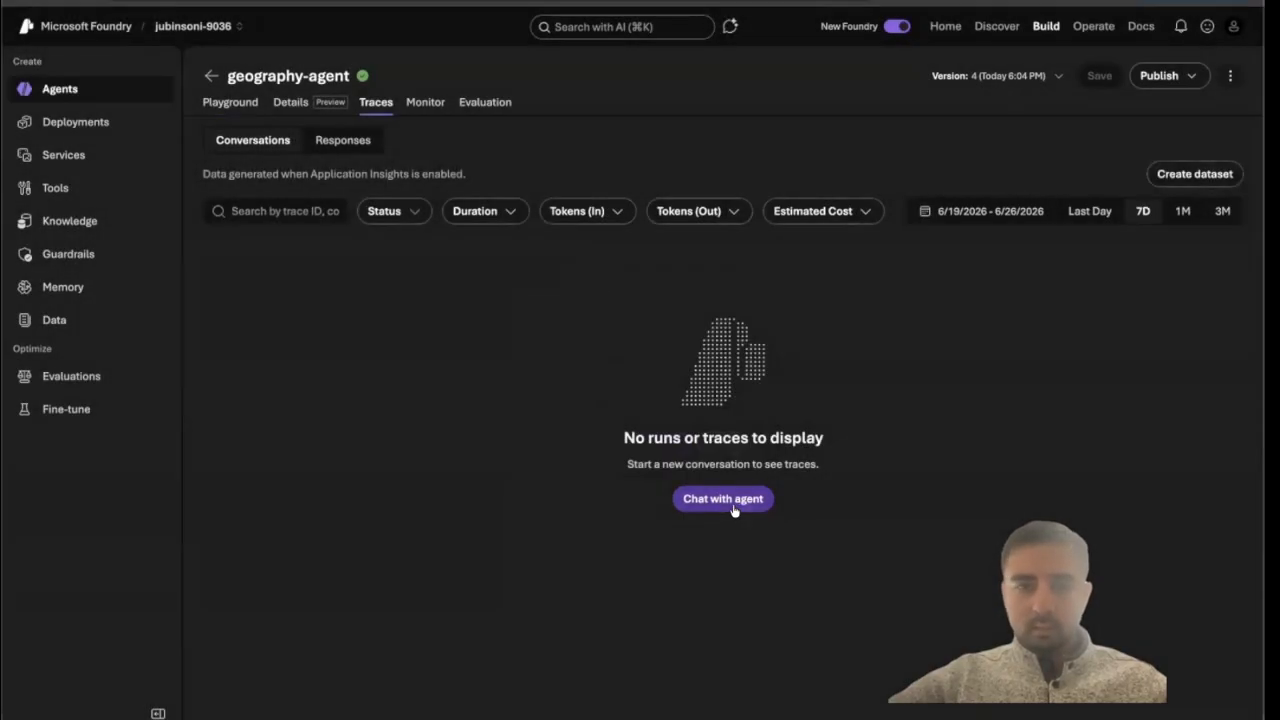
{"action": "left_click", "coordinate": [757, 651]}
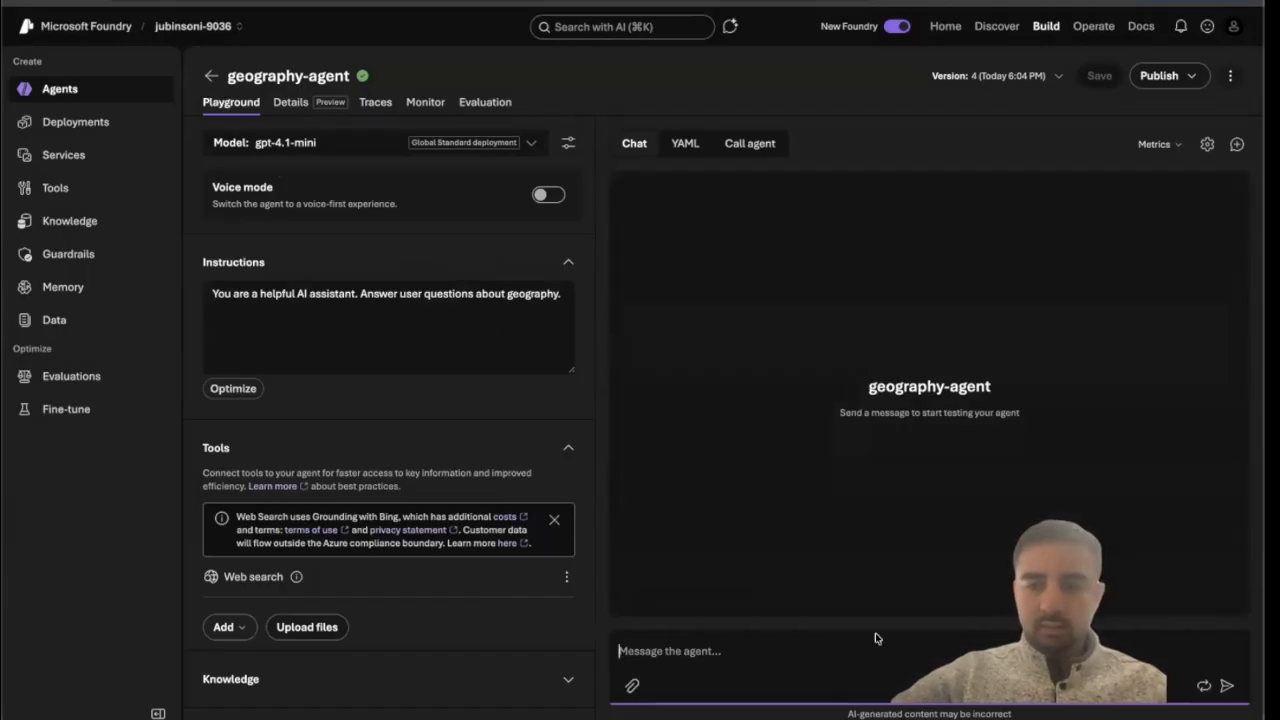
{"action": "type", "text": "H"}
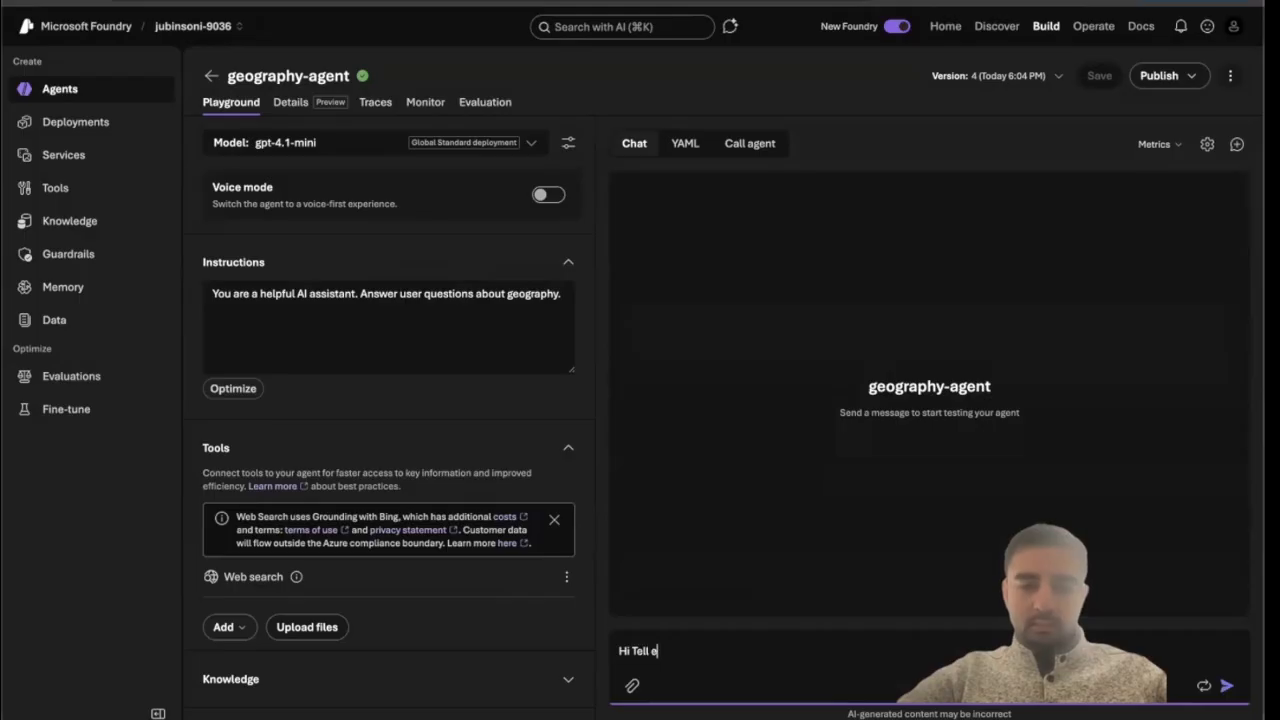
{"action": "type", "text": "i T"}
{"action": "key", "text": "BackSpace"}
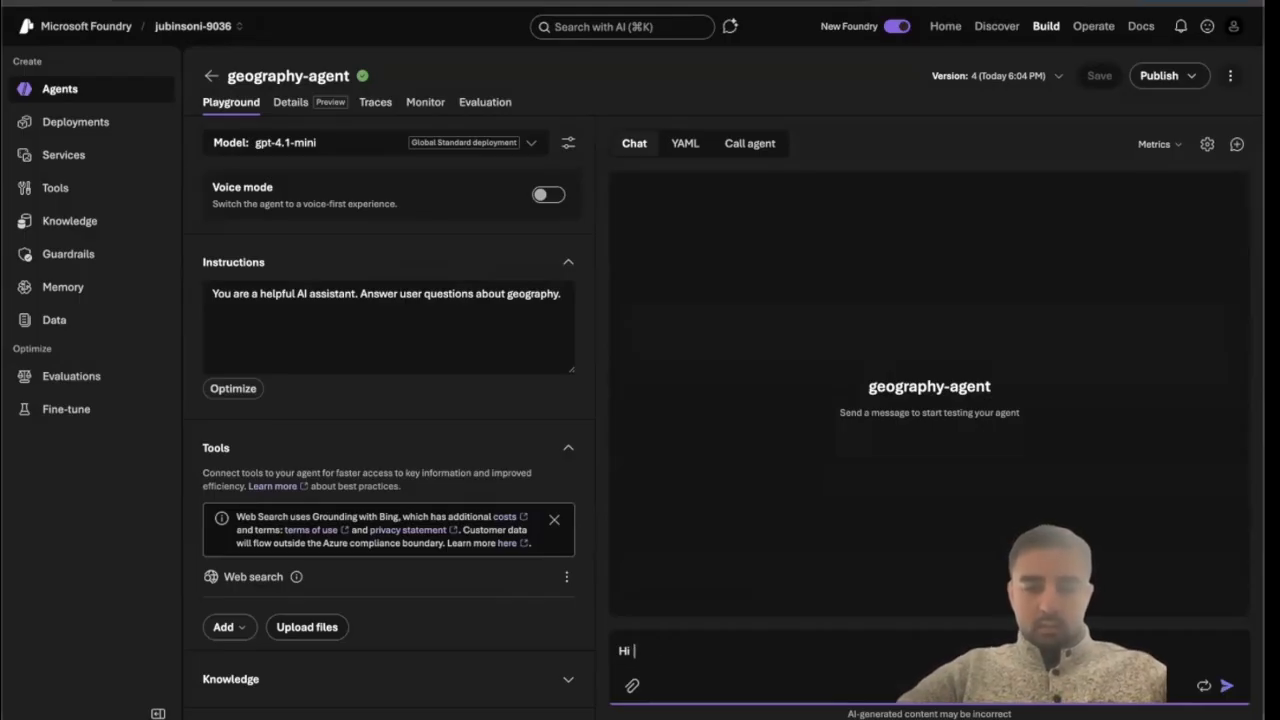
{"action": "type", "text": "tell me w"}
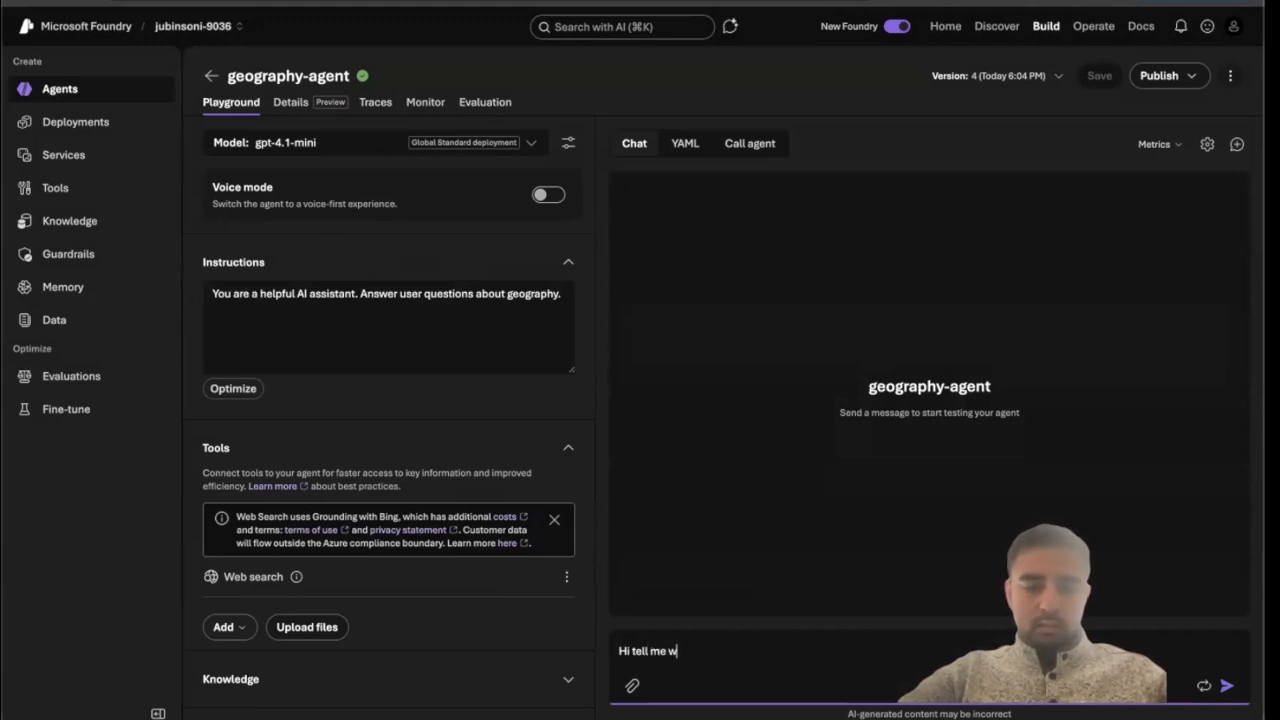
{"action": "key", "text": "BackSpace"}
{"action": "key", "text": "BackSpace"}
{"action": "key", "text": "BackSpace"}
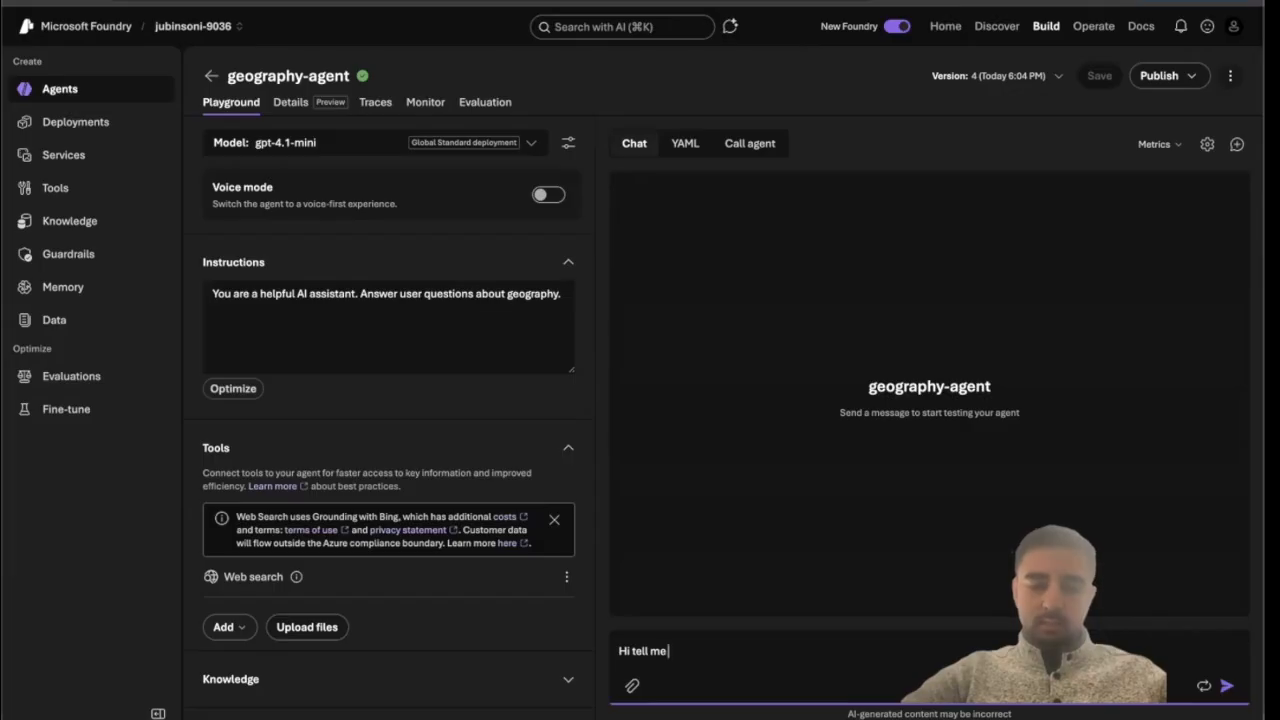
{"action": "type", "text": "in what country did"}
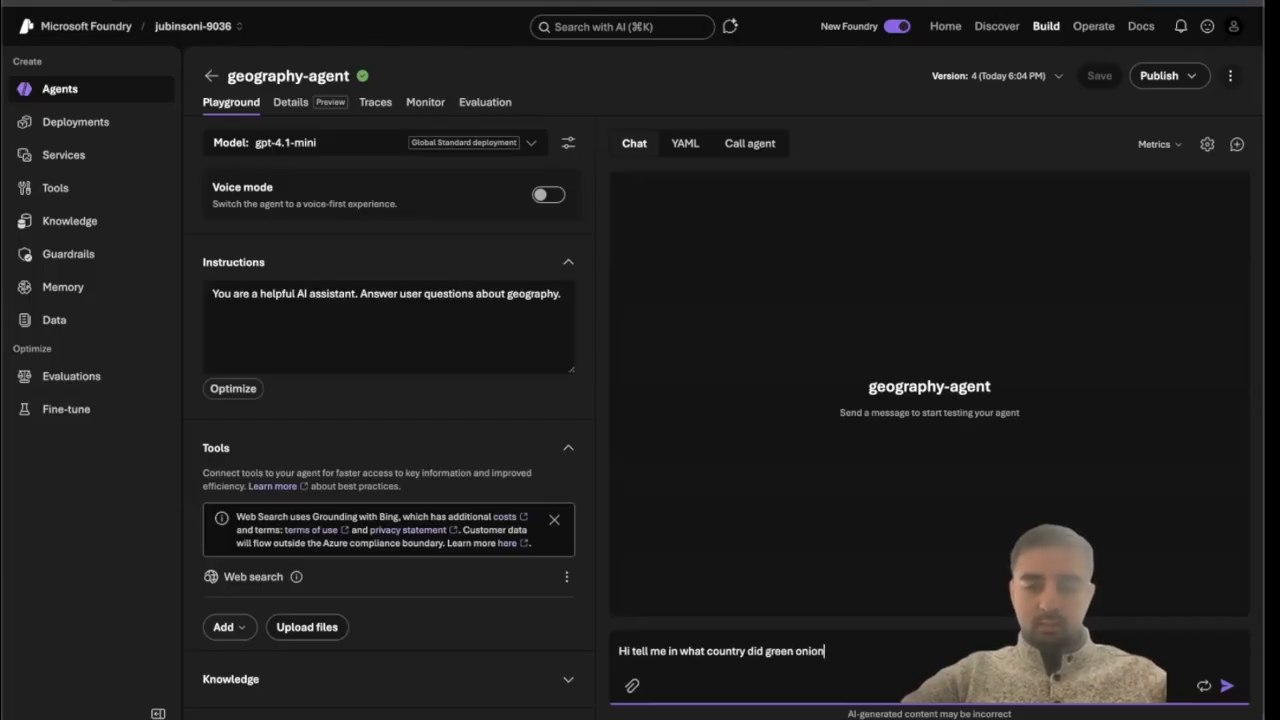
{"action": "type", "text": "green onions orignate and w"}
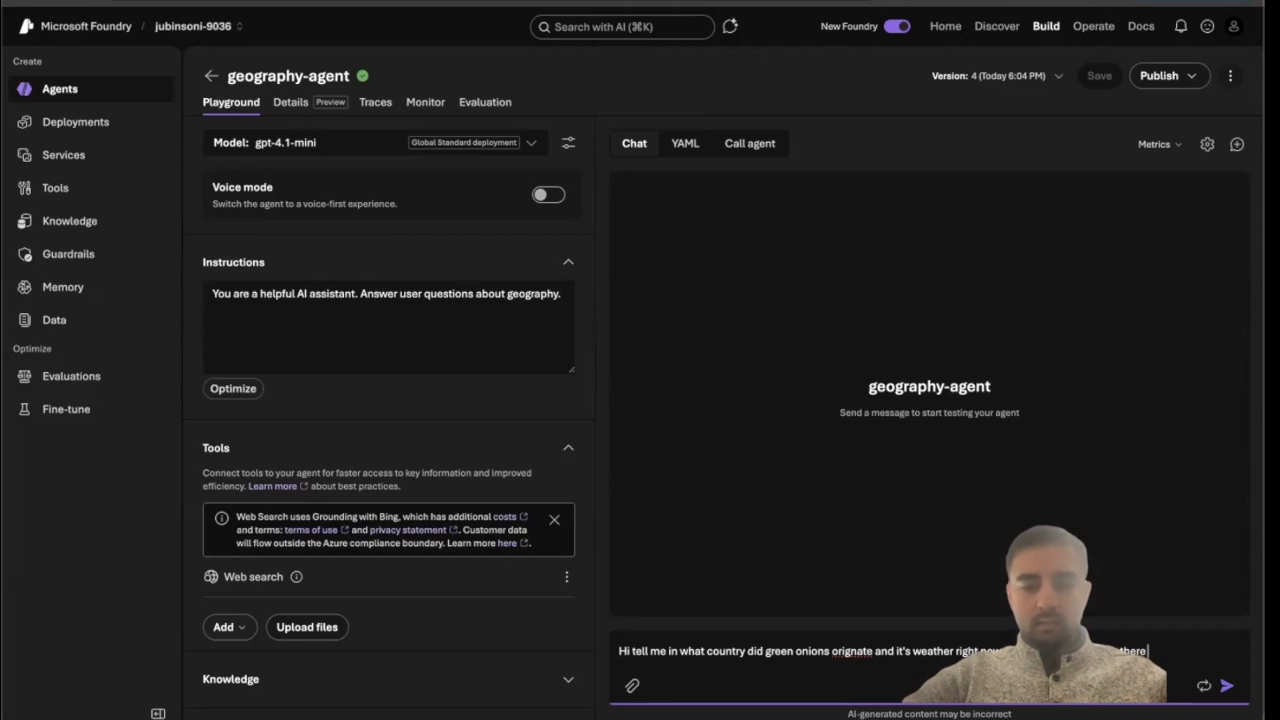
{"action": "type", "text": "ht now"}
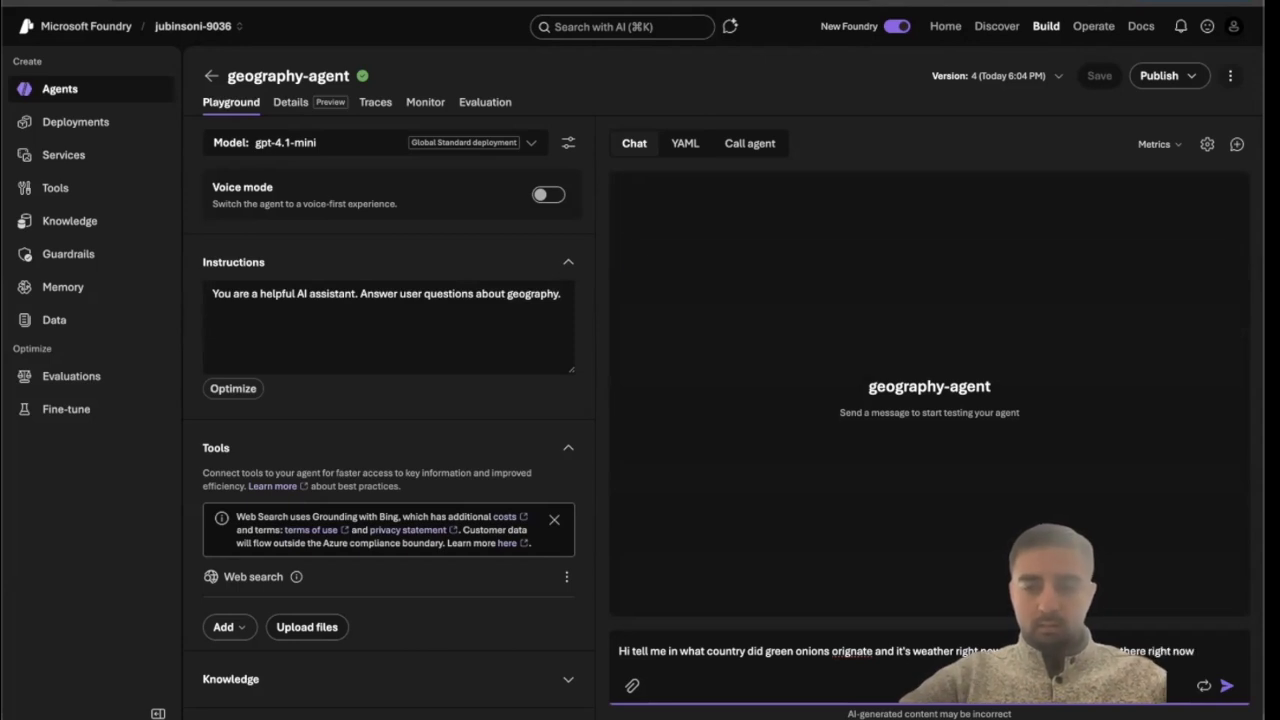
{"action": "key", "text": "Return"}
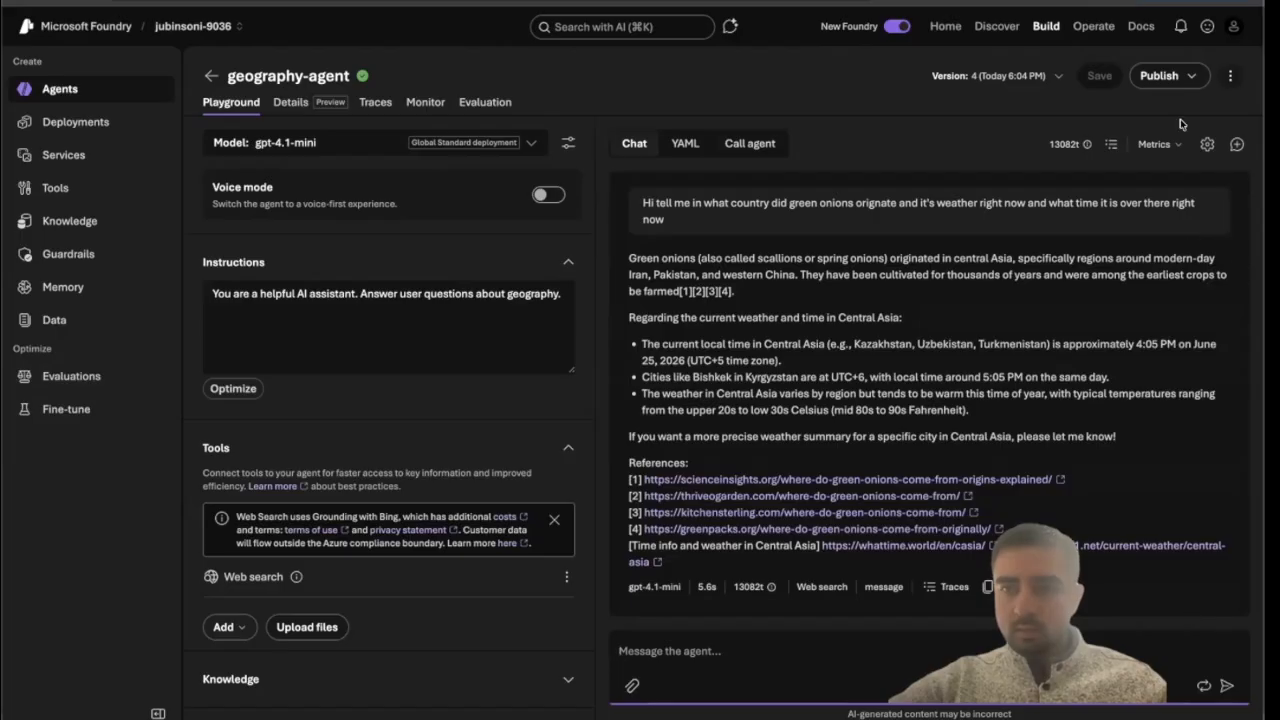
Inspect the response's conversation trace, checking each web search and chat span and the user view.
{"action": "left_click", "coordinate": [1165, 148]}
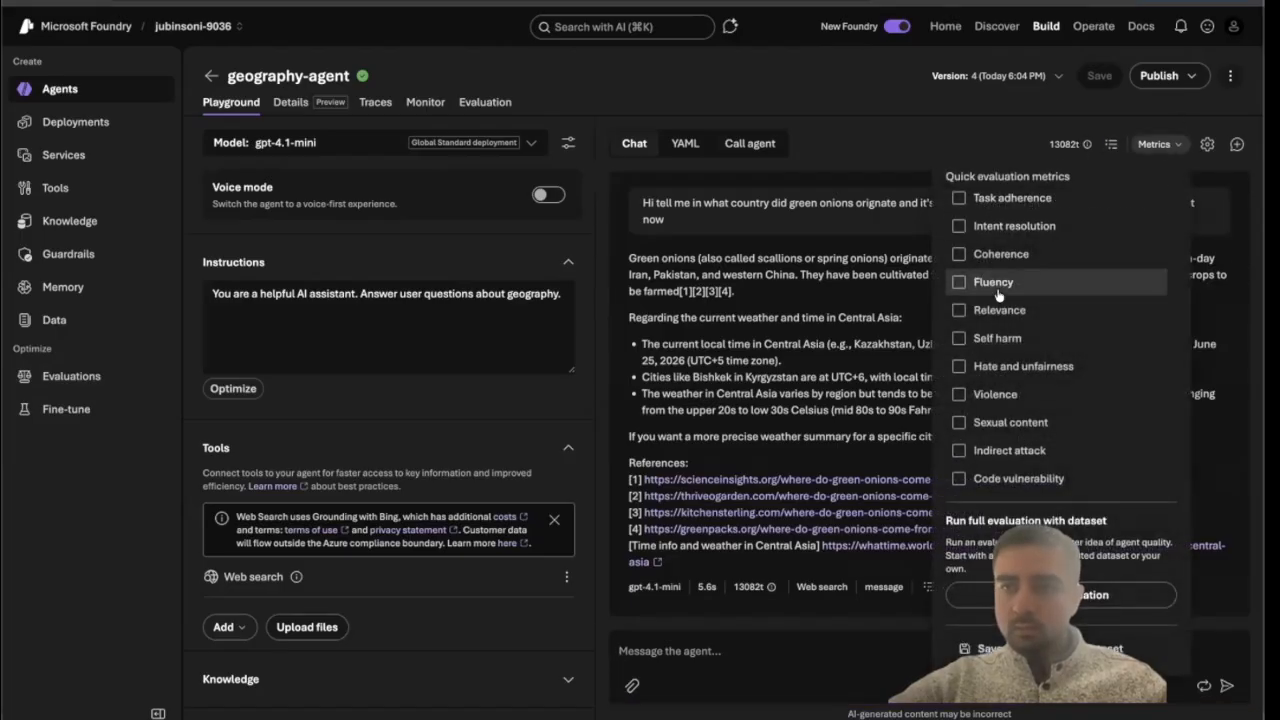
{"action": "left_click", "coordinate": [1112, 146]}
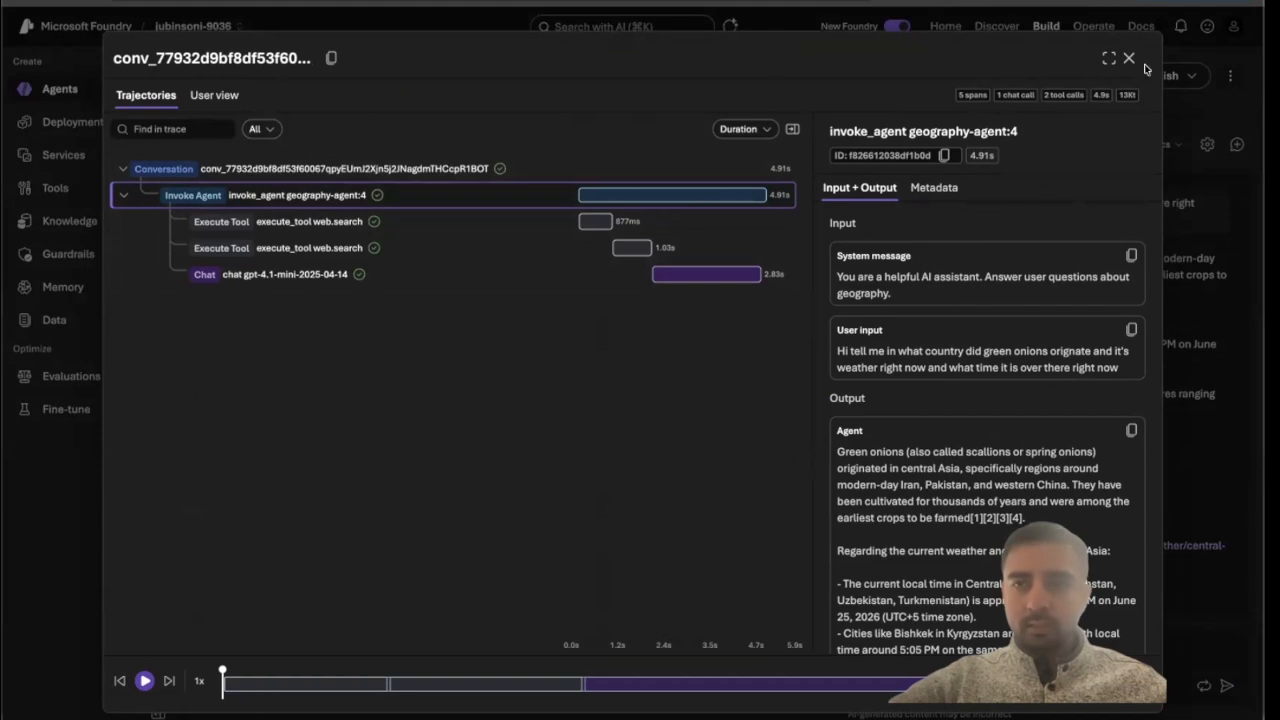
{"action": "left_click", "coordinate": [302, 228]}
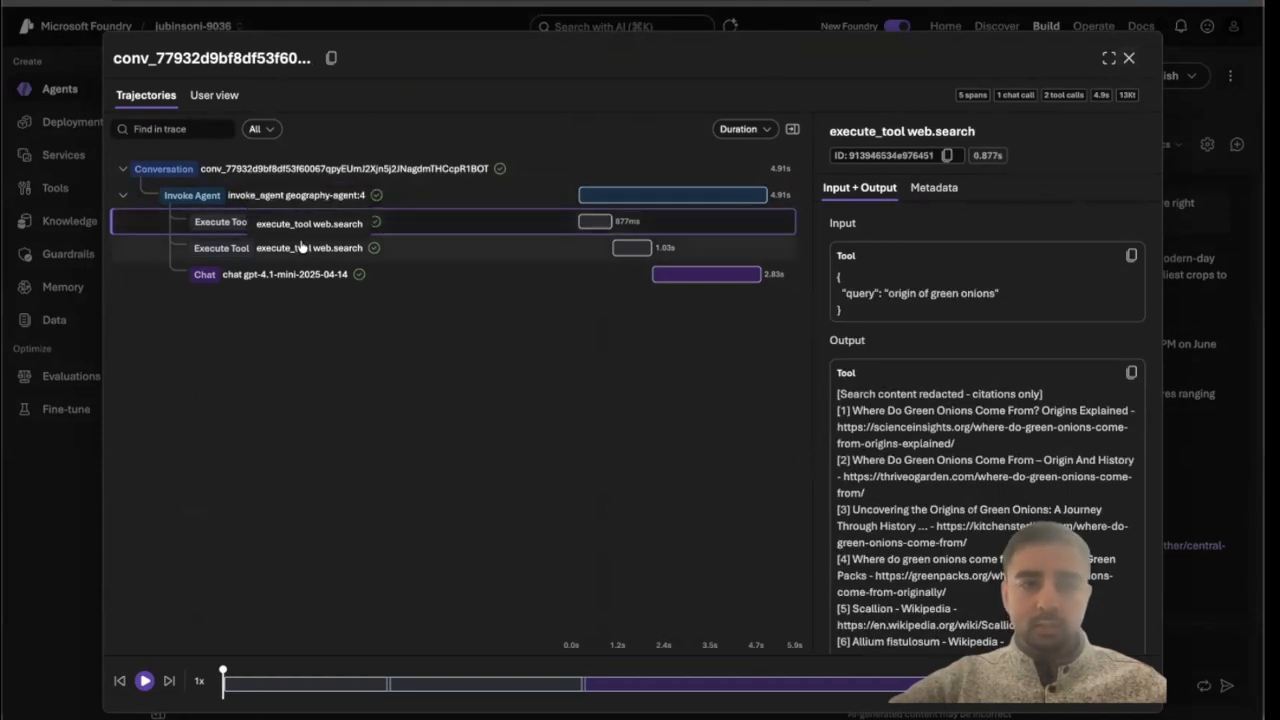
{"action": "left_click", "coordinate": [302, 247]}
{"action": "left_click", "coordinate": [304, 276]}
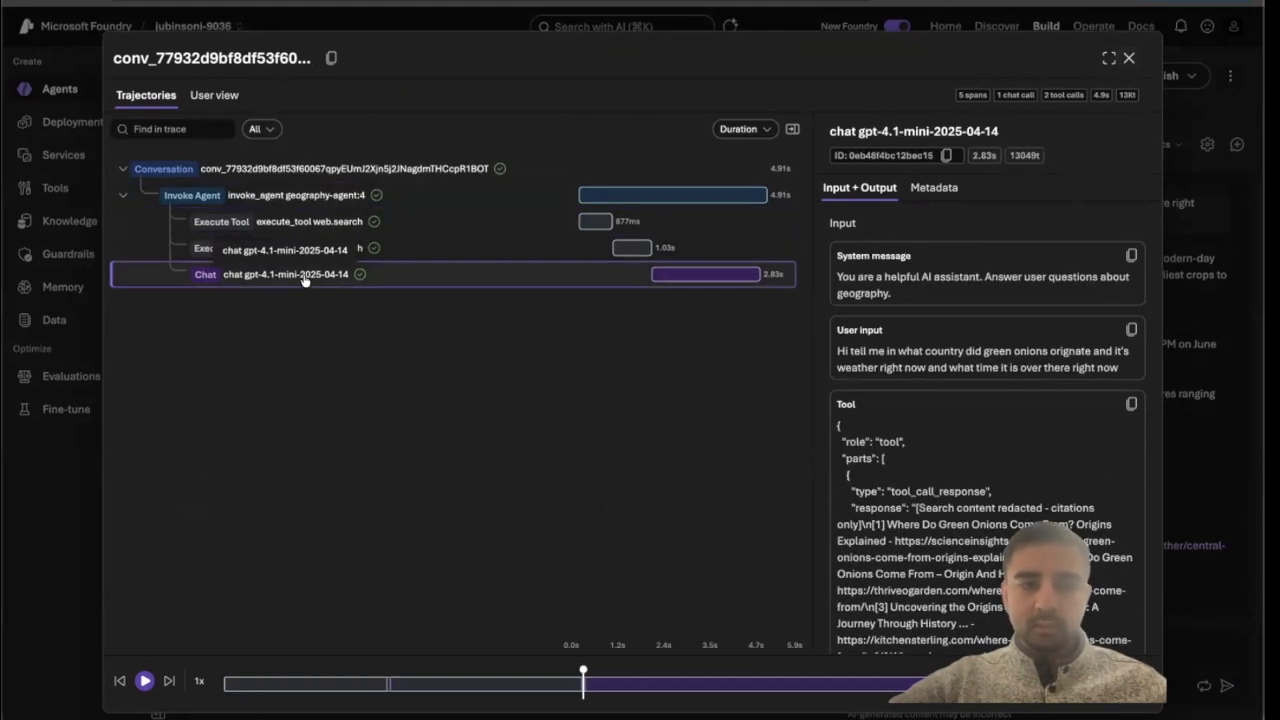
{"action": "left_click", "coordinate": [209, 97]}
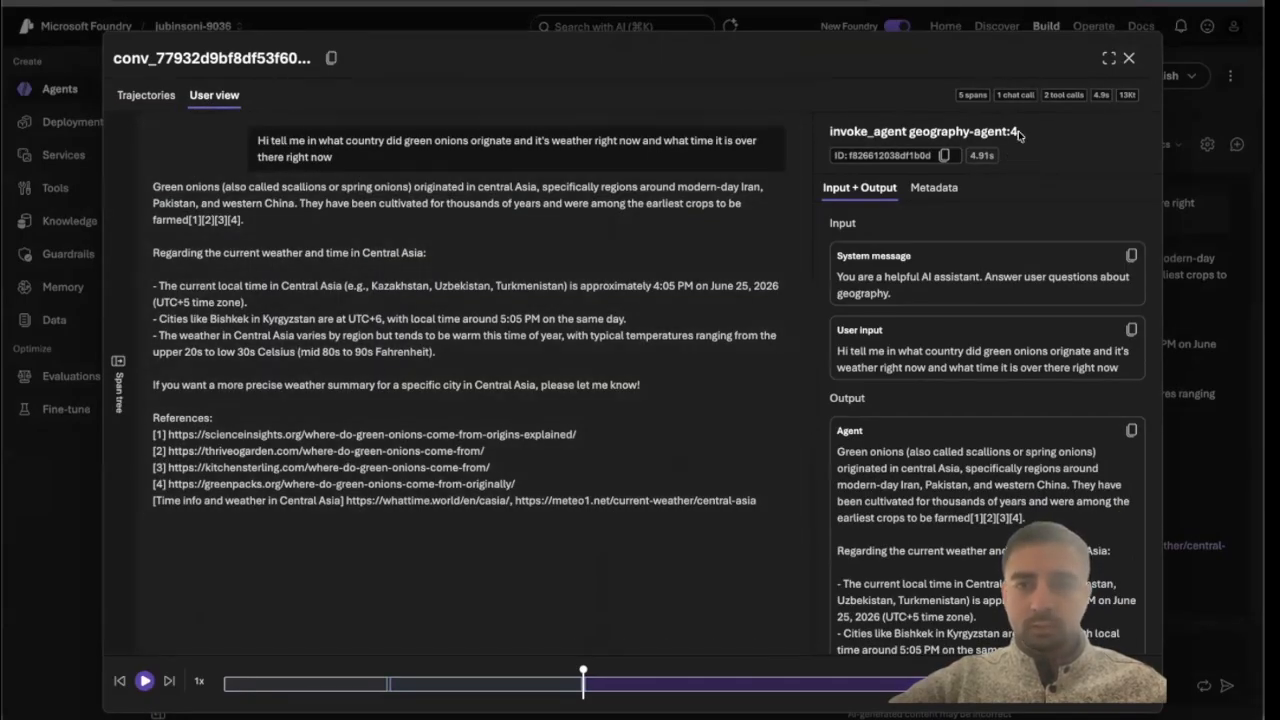
{"action": "left_click", "coordinate": [1129, 57]}
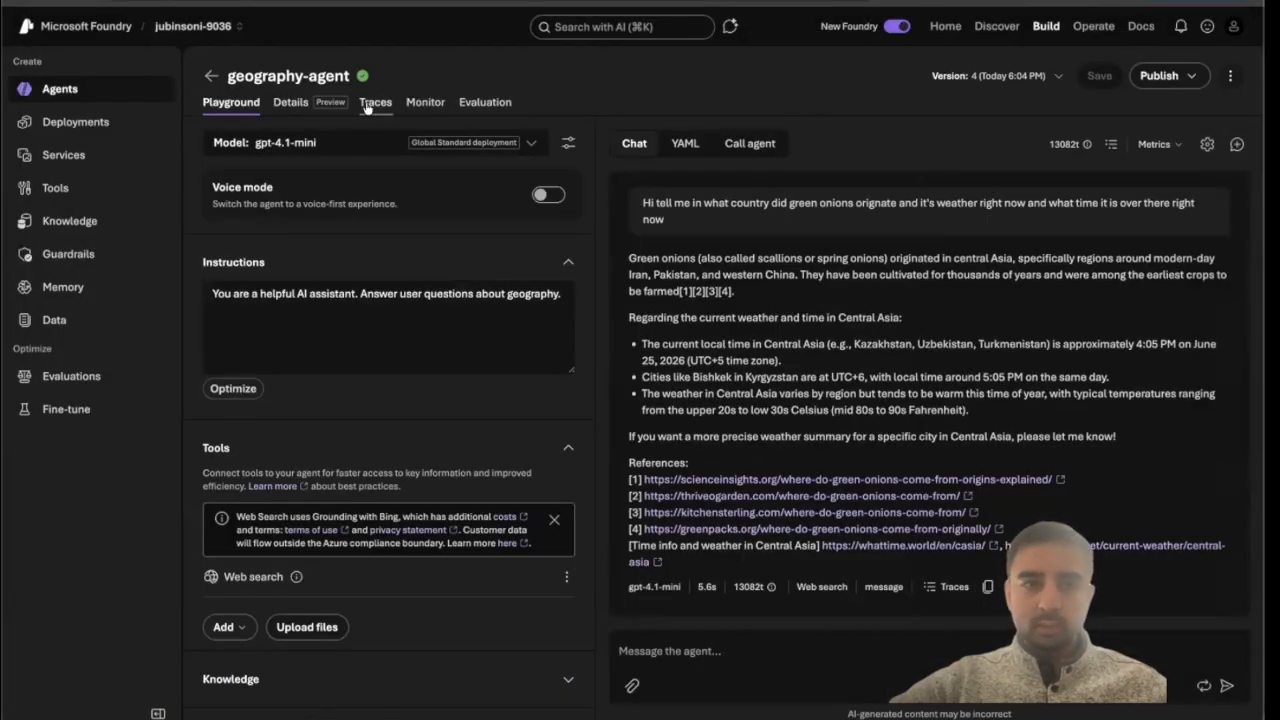
Review the agent's Details page and the Monitor overview, tools and operational metrics.
{"action": "left_click", "coordinate": [291, 102]}
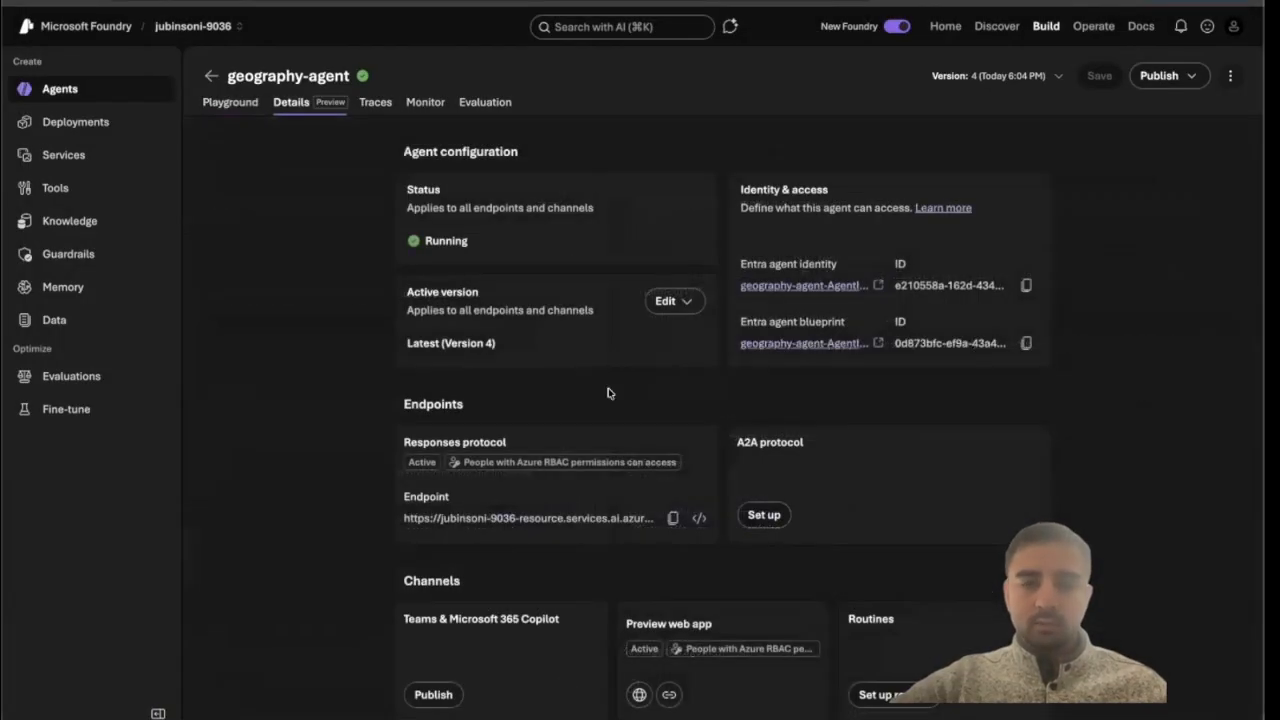
{"action": "left_click", "coordinate": [424, 104]}
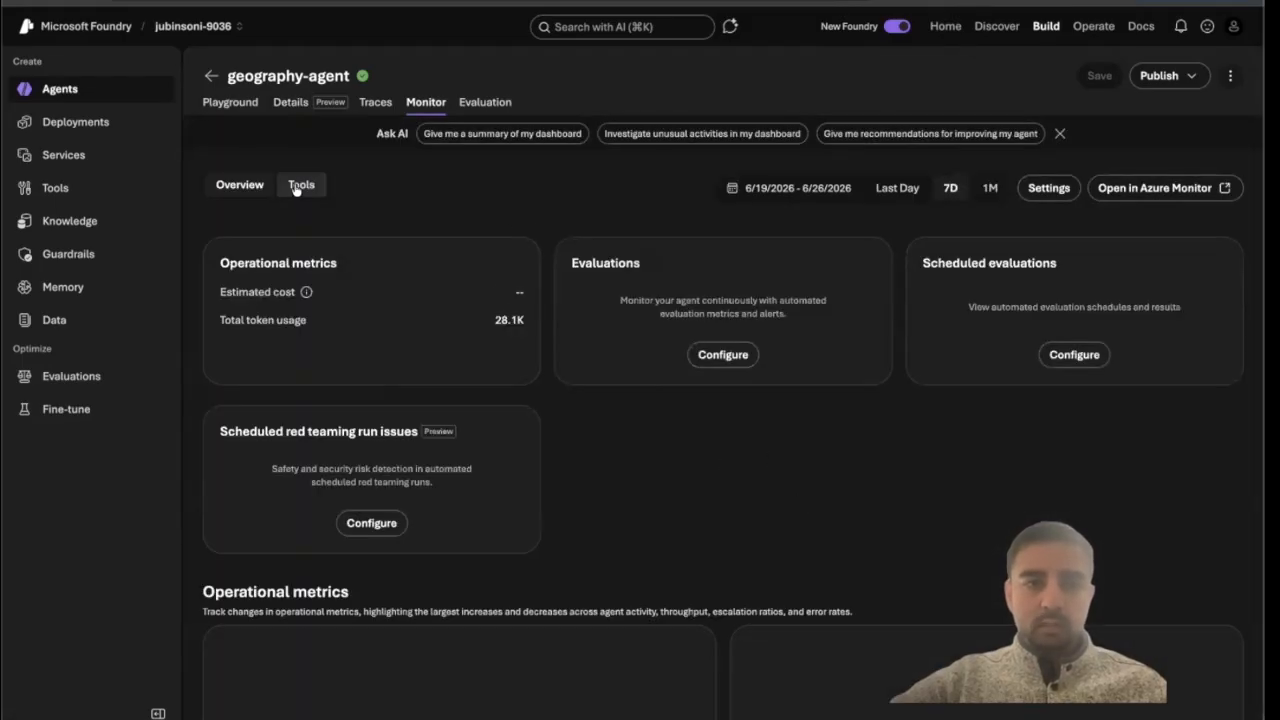
{"action": "left_click", "coordinate": [298, 186]}
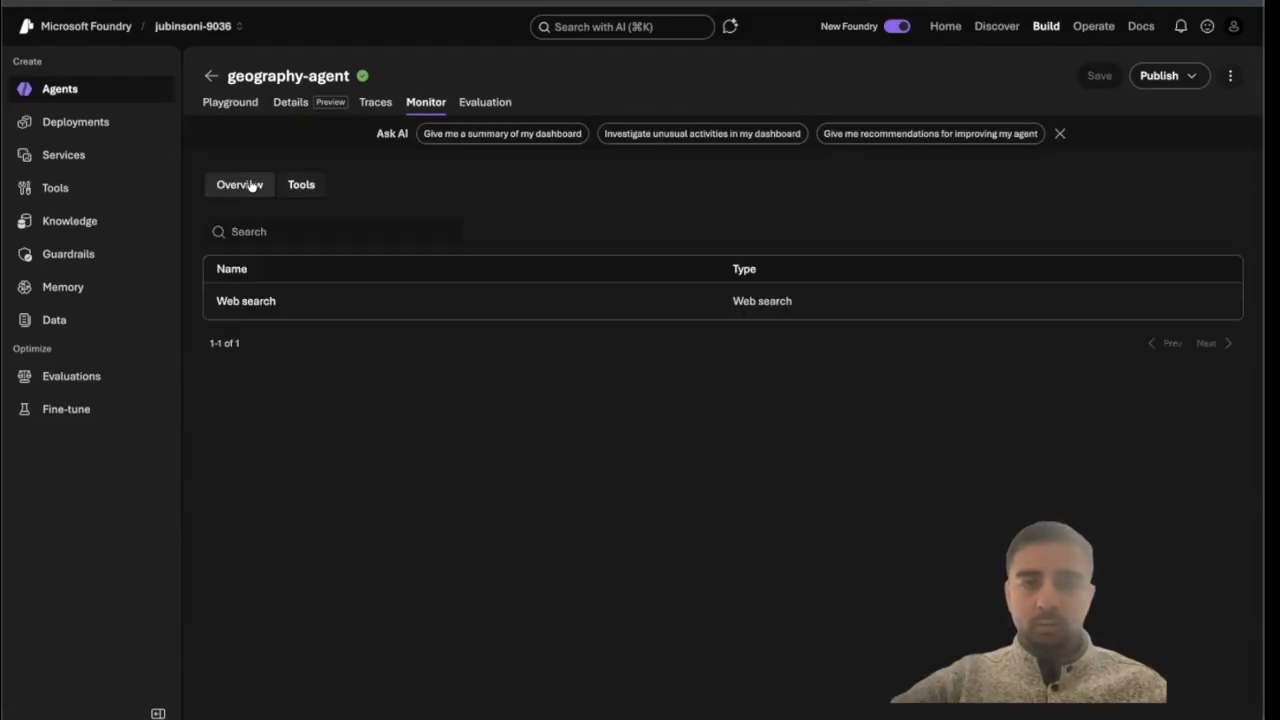
{"action": "left_click", "coordinate": [250, 185]}
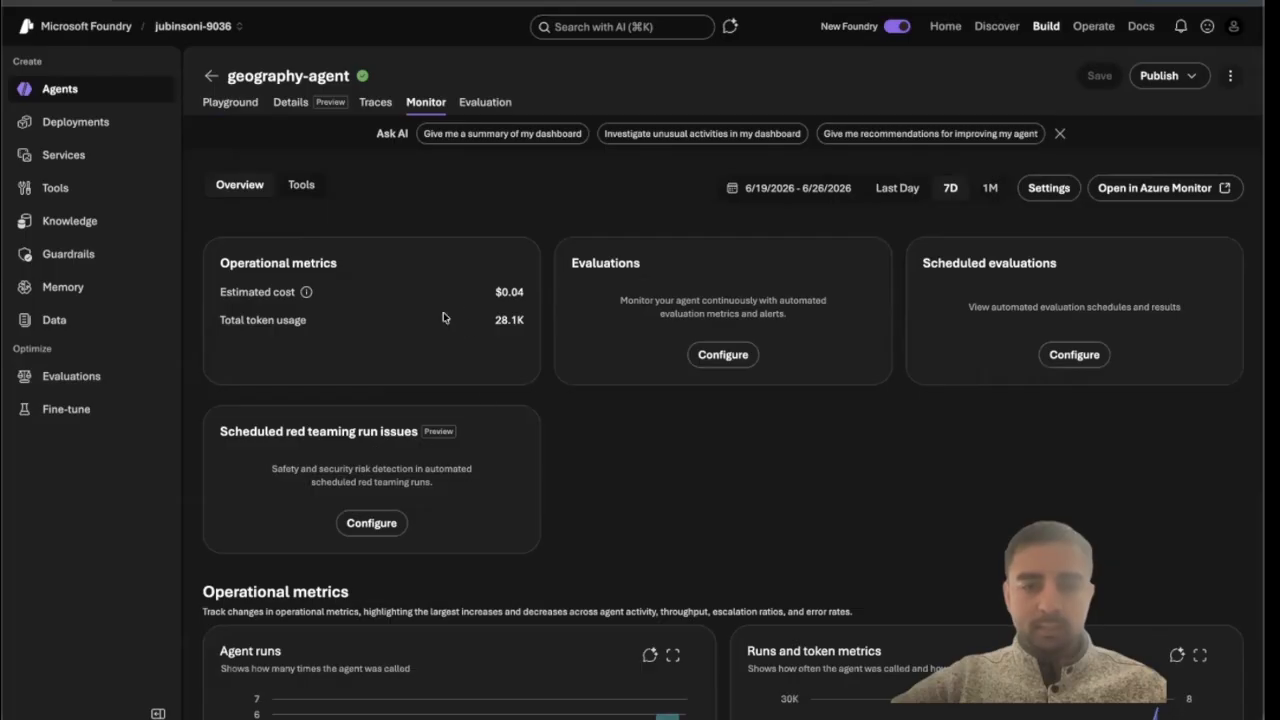
{"action": "scroll", "coordinate": [443, 317], "scroll_direction": "down", "scroll_amount": 4}
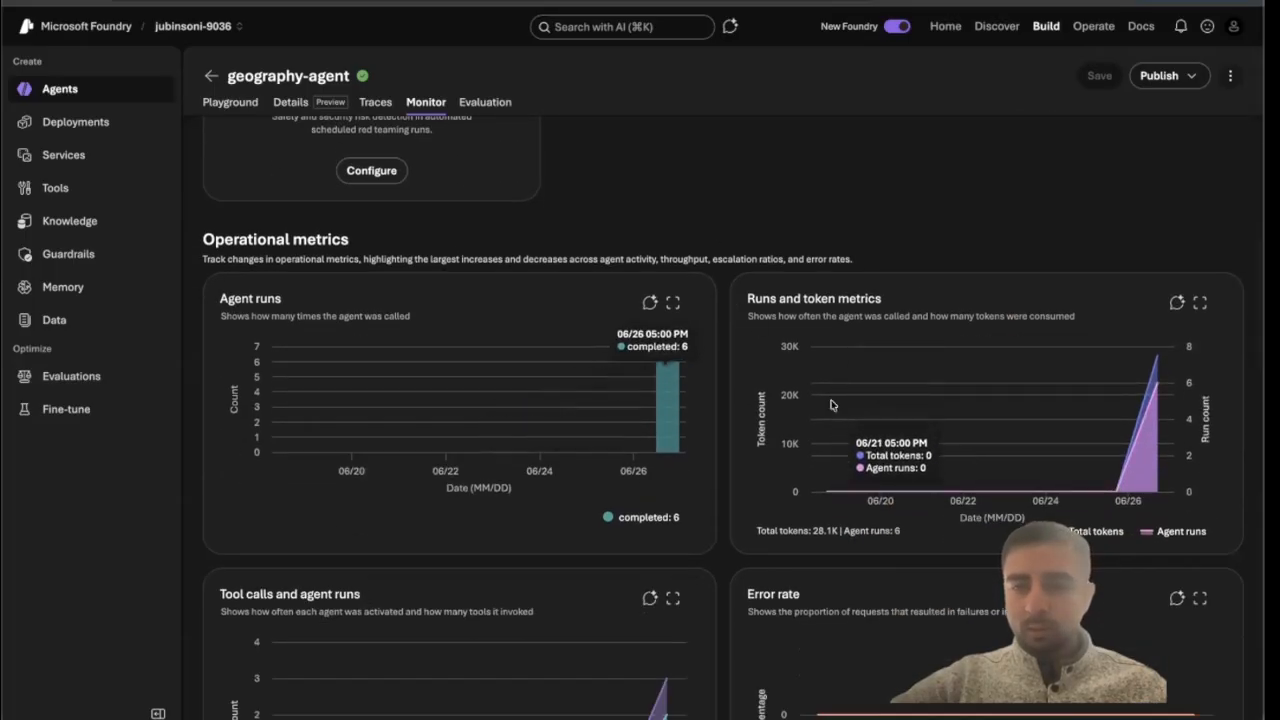
{"action": "scroll", "coordinate": [1039, 441], "scroll_direction": "down", "scroll_amount": 10}
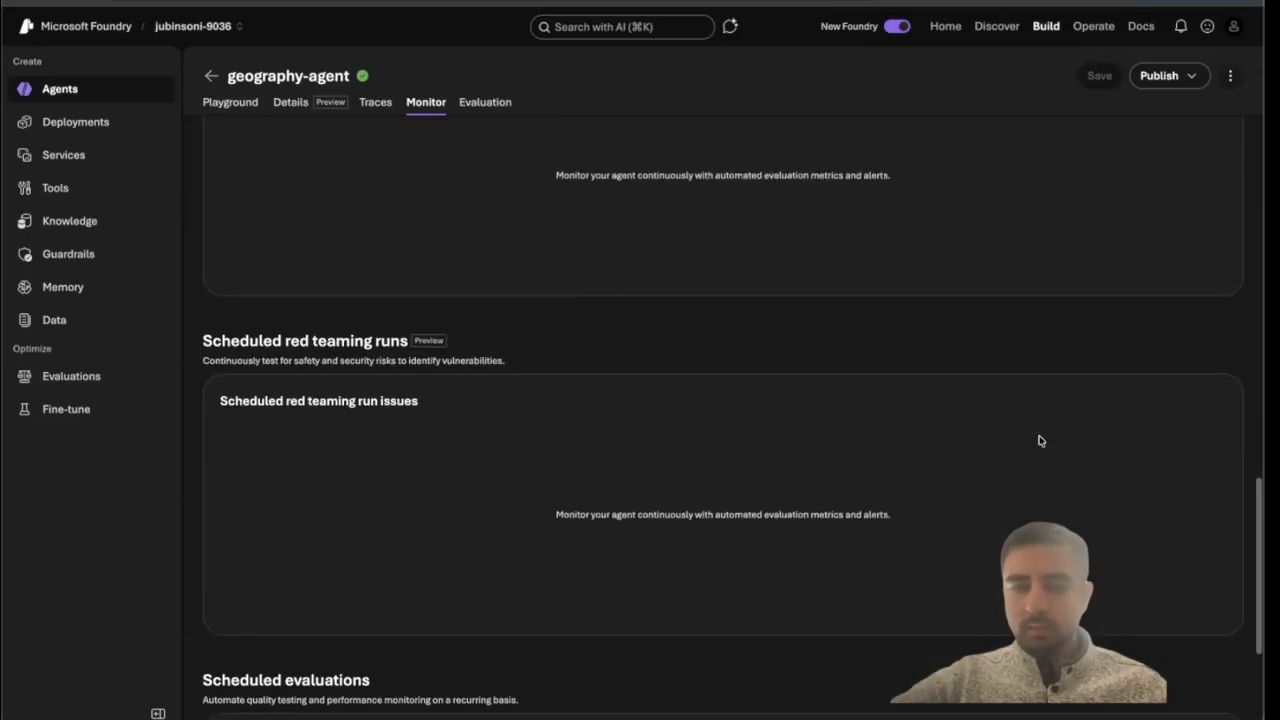
{"action": "scroll", "coordinate": [951, 316], "scroll_direction": "up", "scroll_amount": 8}
Browse the agent's Evaluation page, including the Human Evaluation and Red team sections.
{"action": "left_click", "coordinate": [483, 103]}
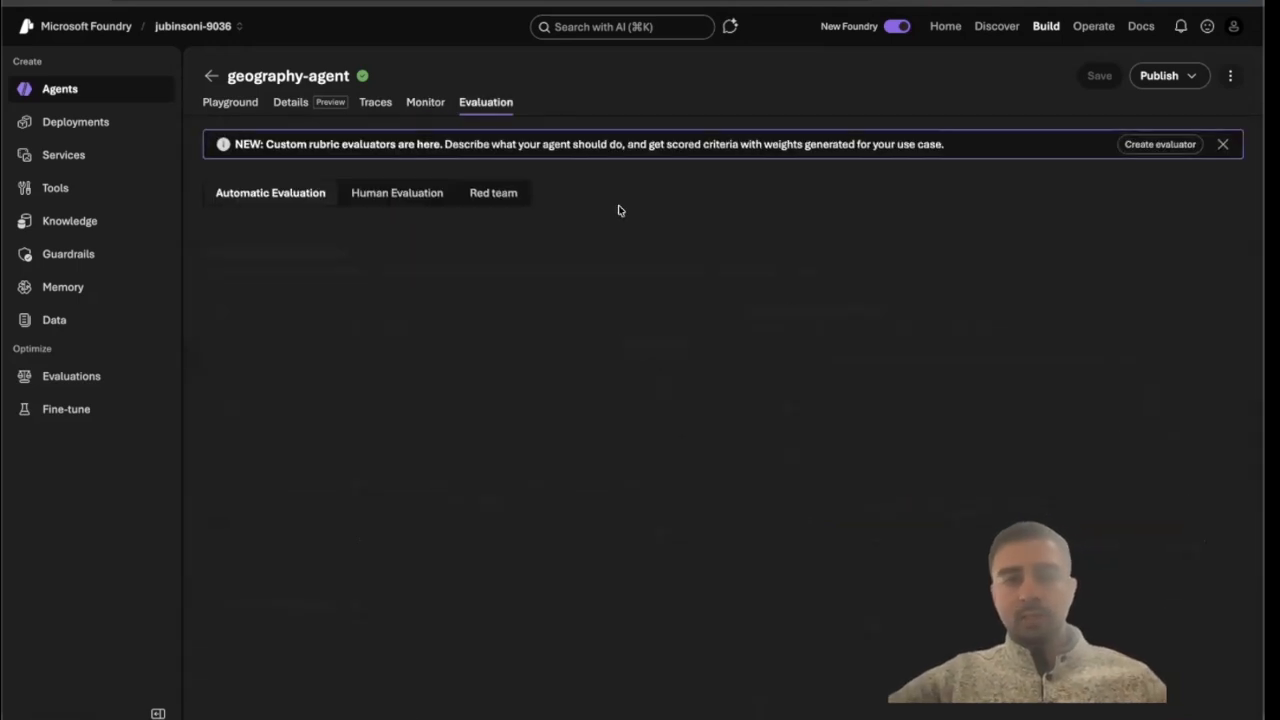
{"action": "left_click", "coordinate": [421, 191]}
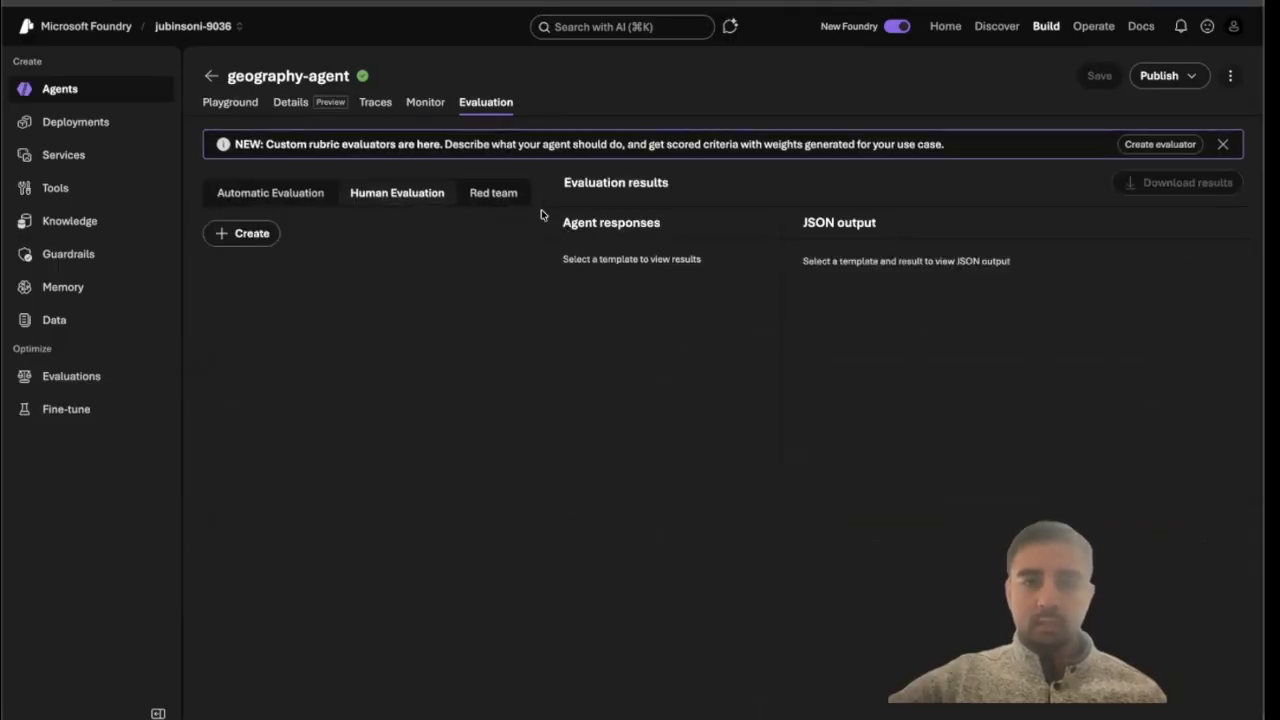
{"action": "left_click", "coordinate": [503, 201]}
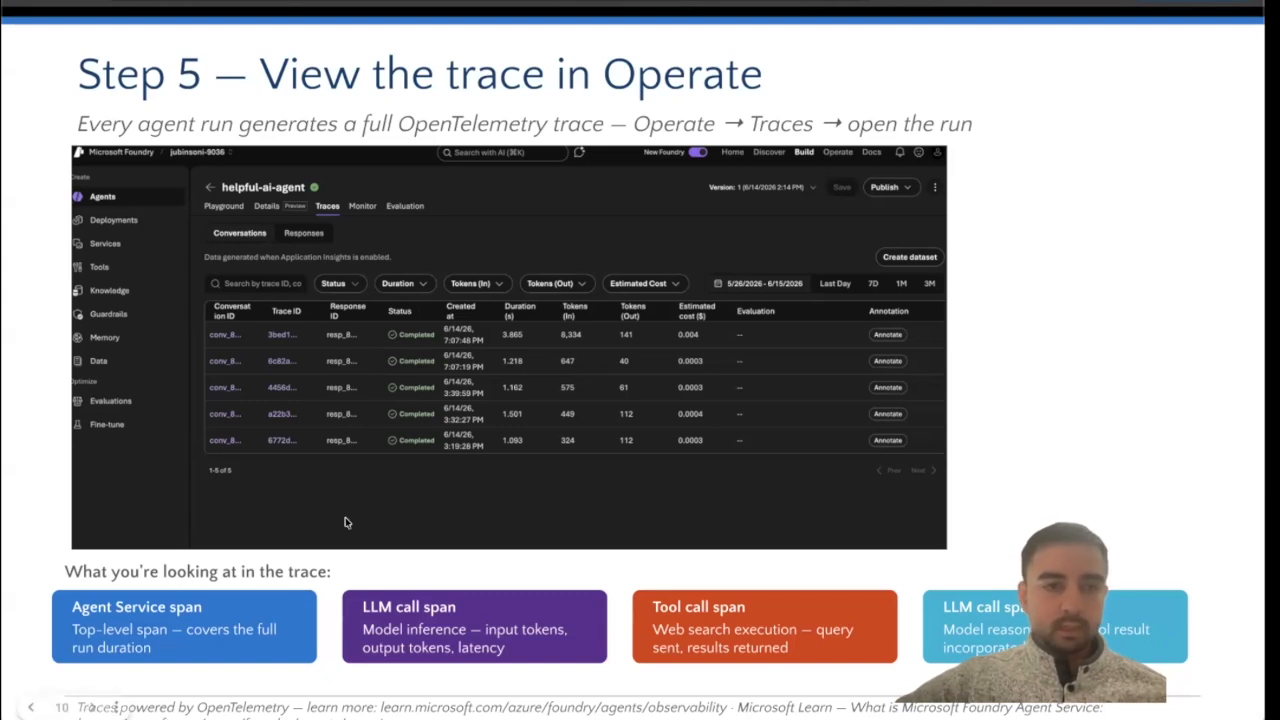
{"action": "key", "text": "Right"}
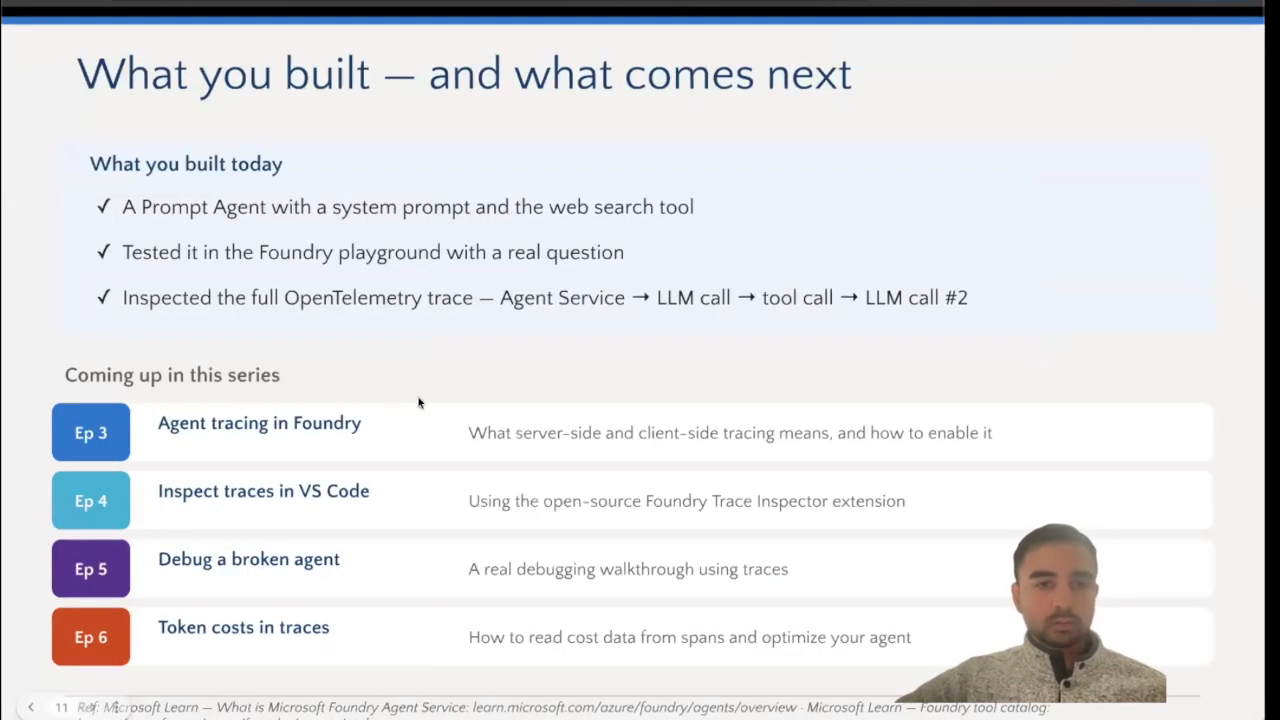